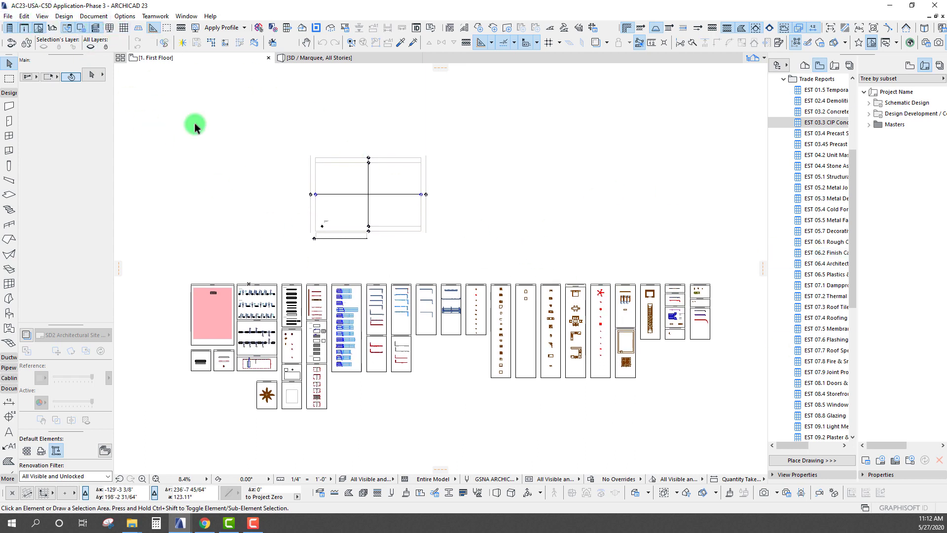
Browse across the door, window and skylight, wall, railing and curtain wall sample sheets
middle_drag(397, 297, 398, 304)
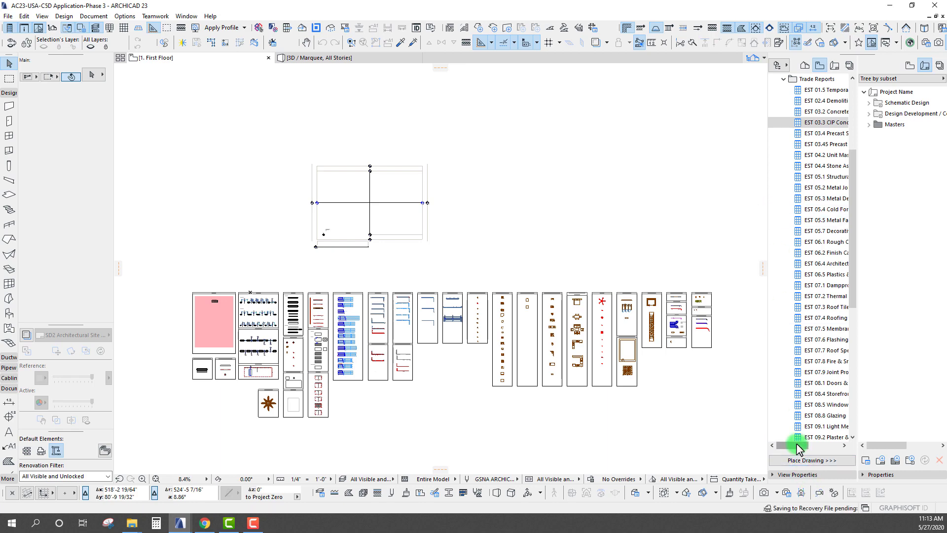
drag(798, 446, 804, 446)
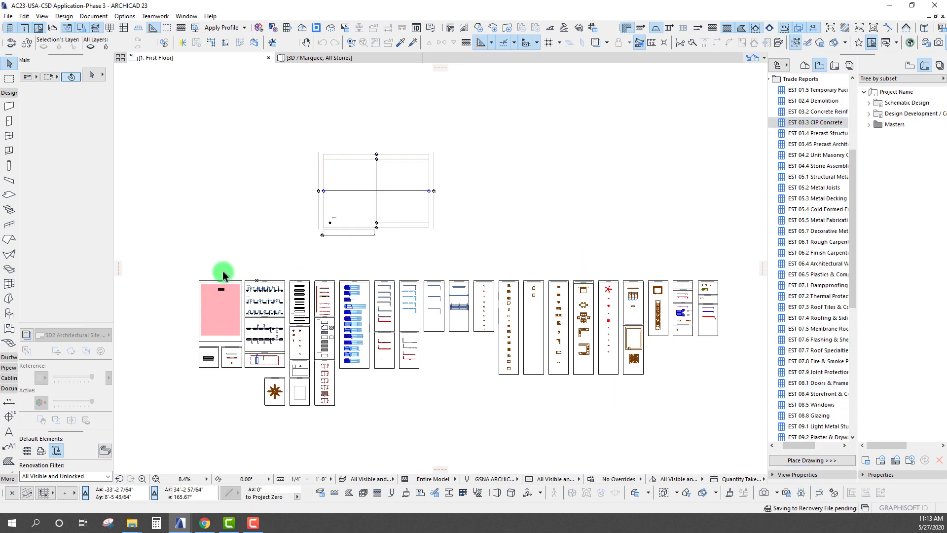
scroll(220, 315, up, 5)
scroll(327, 226, up, 2)
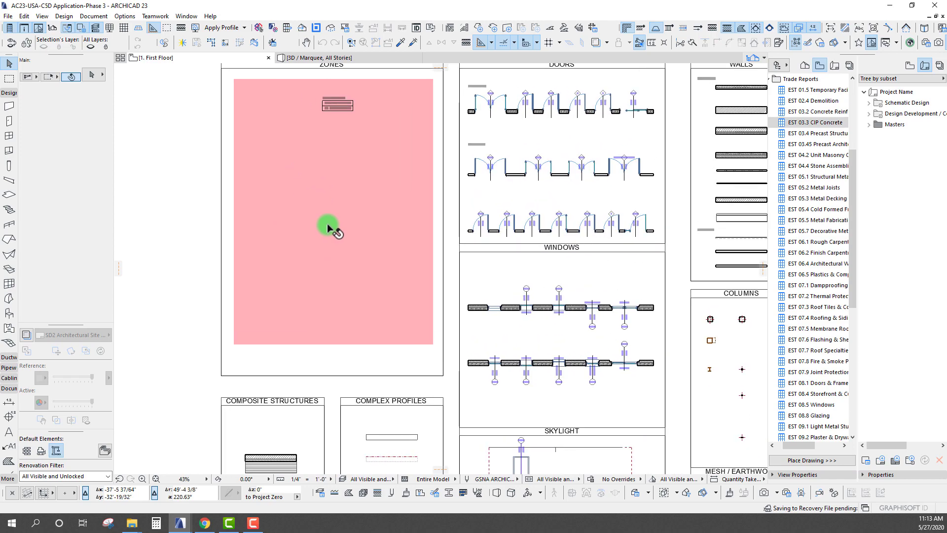
middle_drag(380, 411, 312, 454)
scroll(509, 158, up, 2)
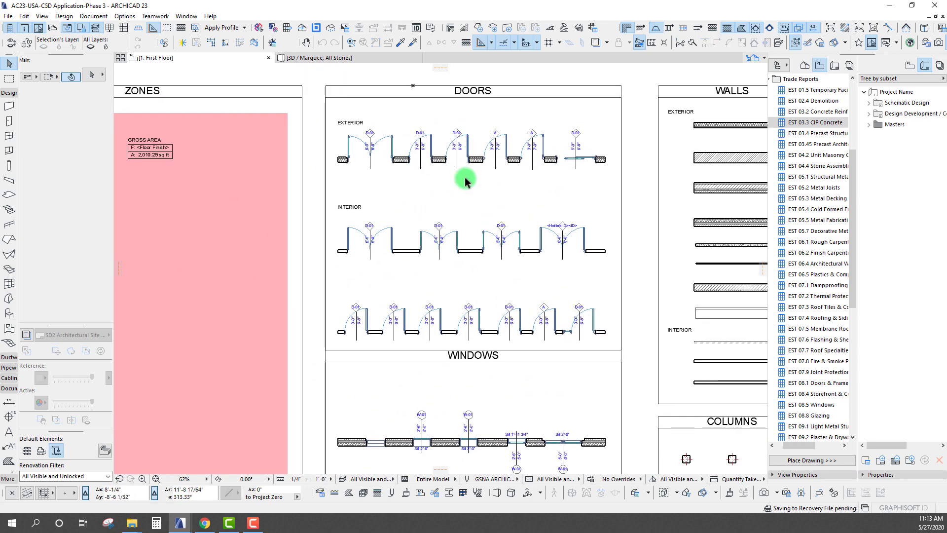
middle_drag(526, 402, 433, 140)
scroll(434, 182, down, 1)
scroll(435, 182, down, 3)
middle_drag(511, 212, 347, 299)
scroll(372, 116, up, 3)
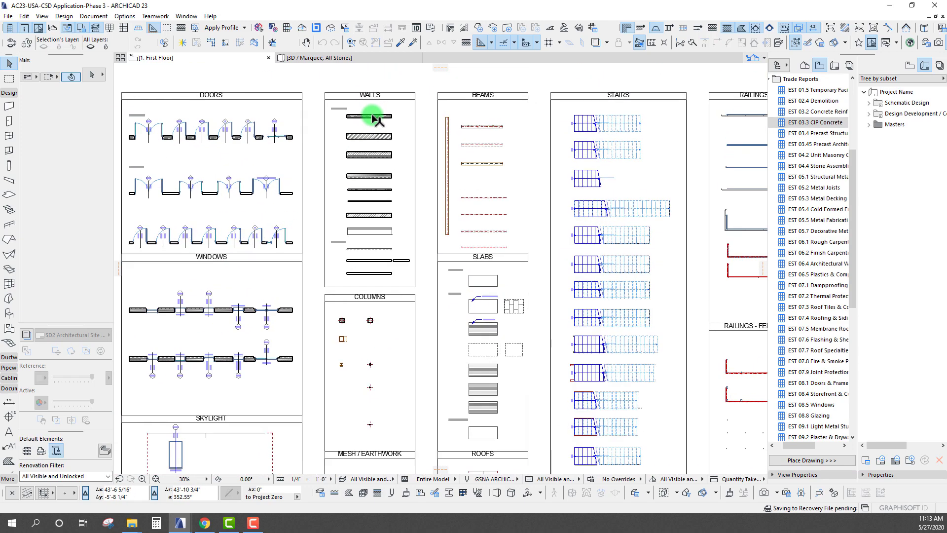
scroll(508, 303, down, 3)
middle_drag(616, 295, 311, 227)
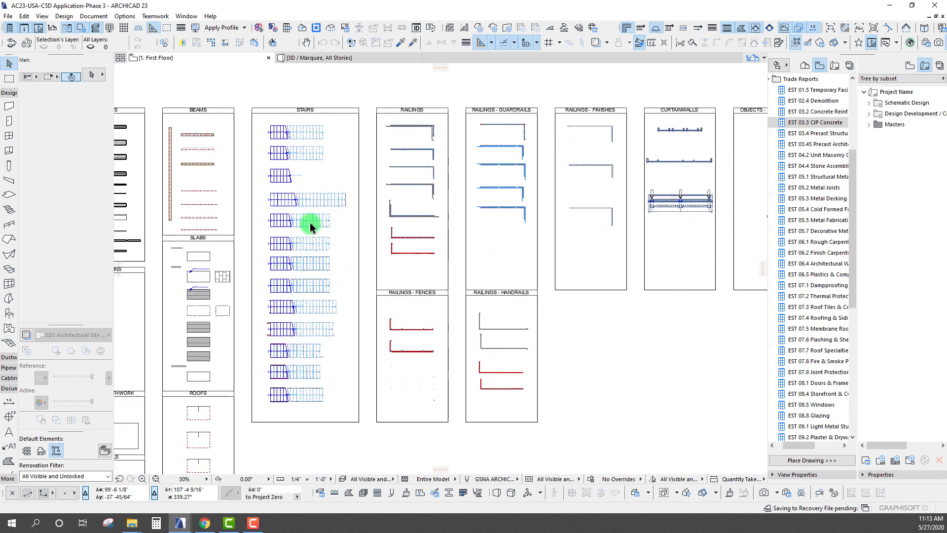
middle_drag(615, 233, 429, 232)
scroll(525, 239, down, 3)
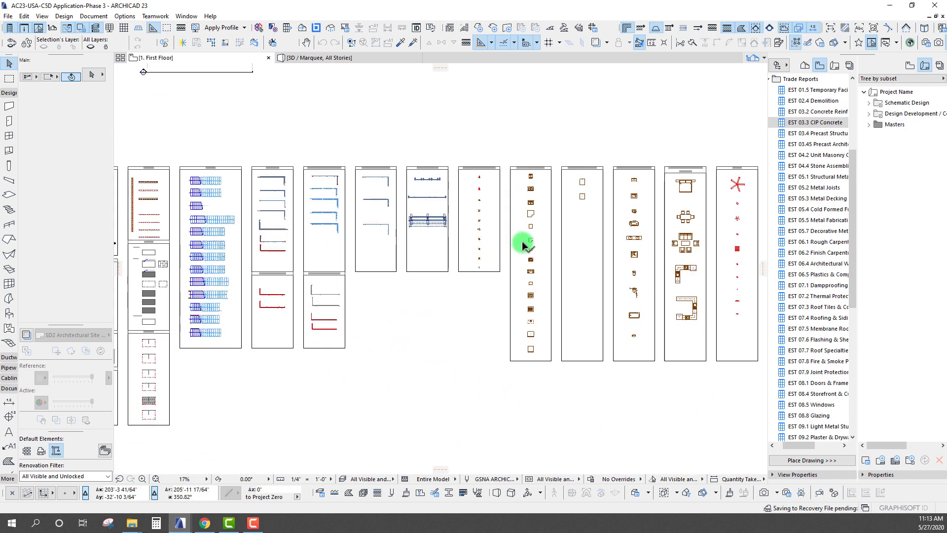
scroll(442, 200, up, 8)
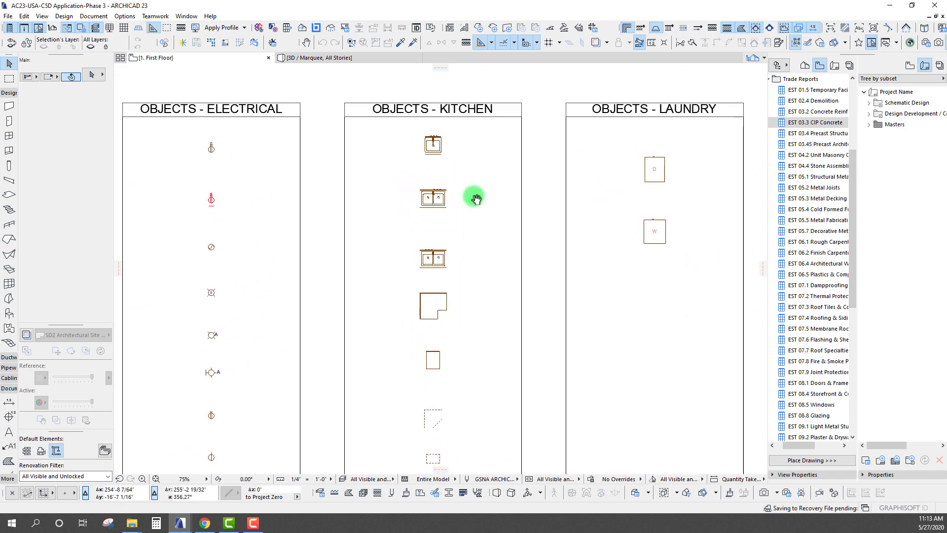
Open the Favorites palette and browse to the MEPS Site Utilities pipe and conduit items
click(858, 44)
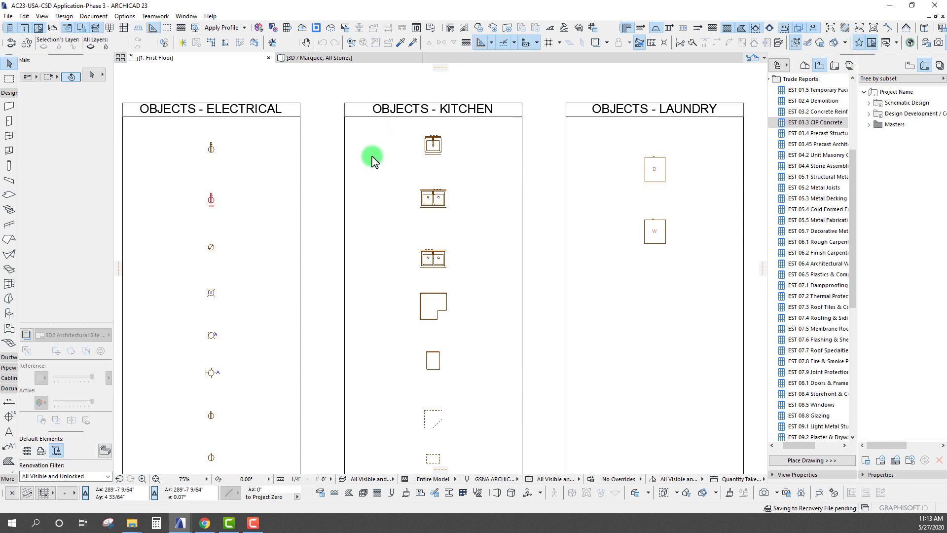
drag(588, 137, 587, 312)
scroll(571, 173, up, 3)
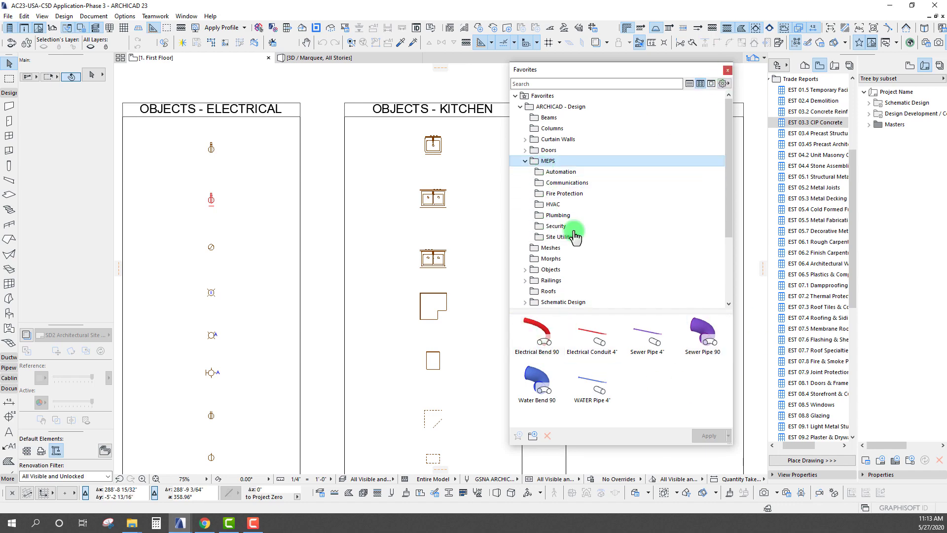
Close the Favorites palette and move over to the object sample sheets
click(548, 162)
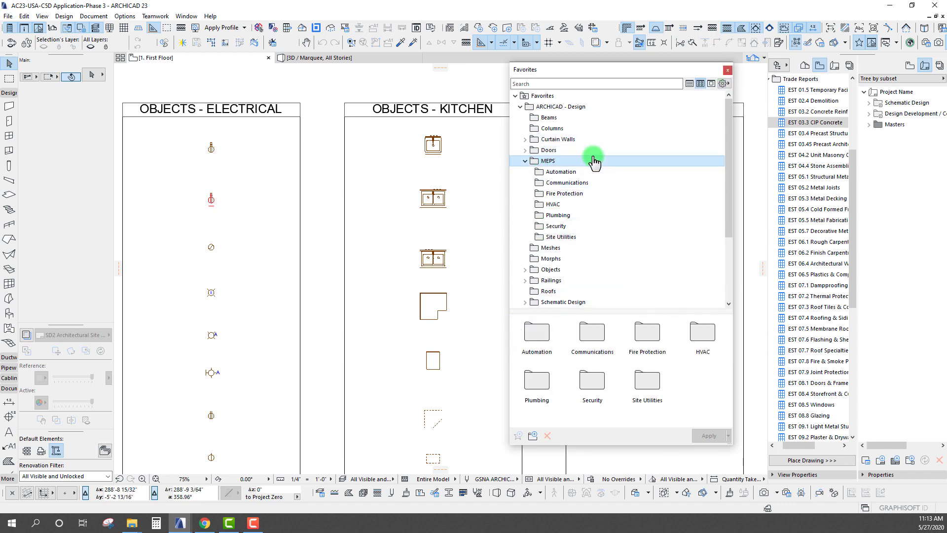
click(727, 70)
scroll(537, 270, down, 5)
scroll(587, 300, down, 2)
middle_drag(602, 307, 462, 260)
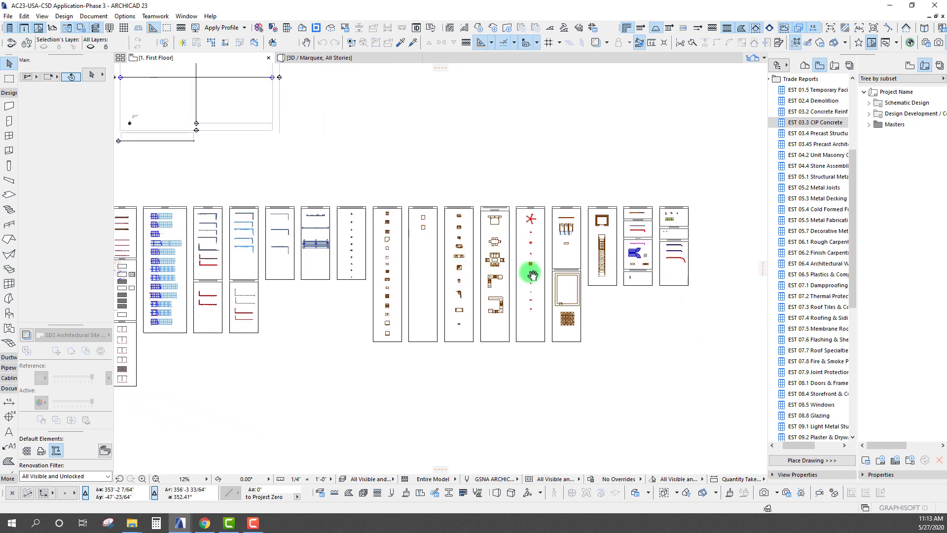
middle_drag(530, 271, 503, 298)
scroll(567, 291, up, 2)
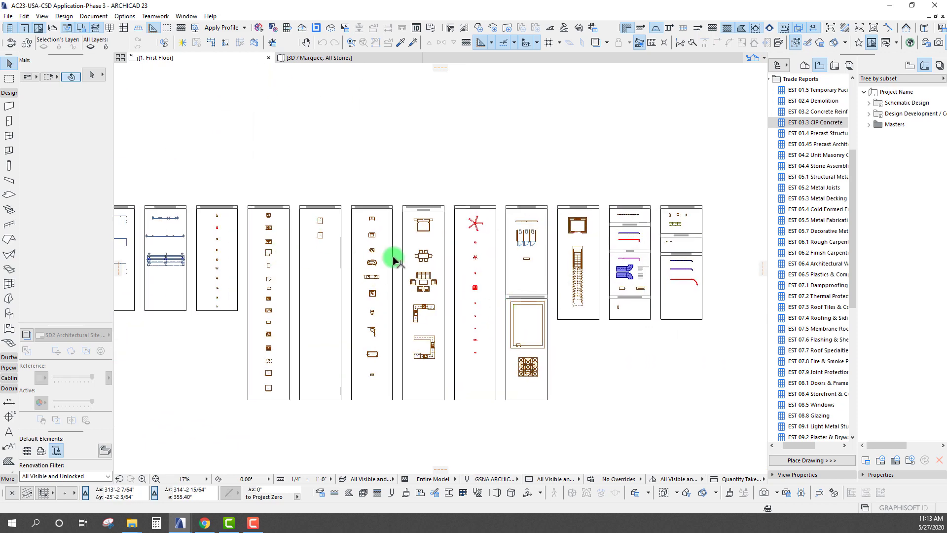
scroll(393, 256, up, 2)
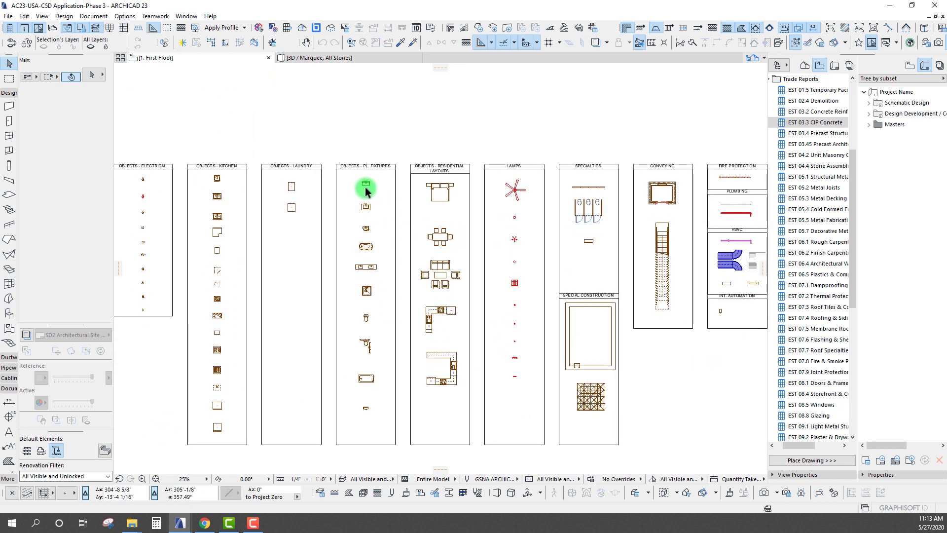
scroll(371, 192, up, 3)
Select the basin and confirm its CSI Category is 22 PLUMBING, leaving it unchanged
click(373, 198)
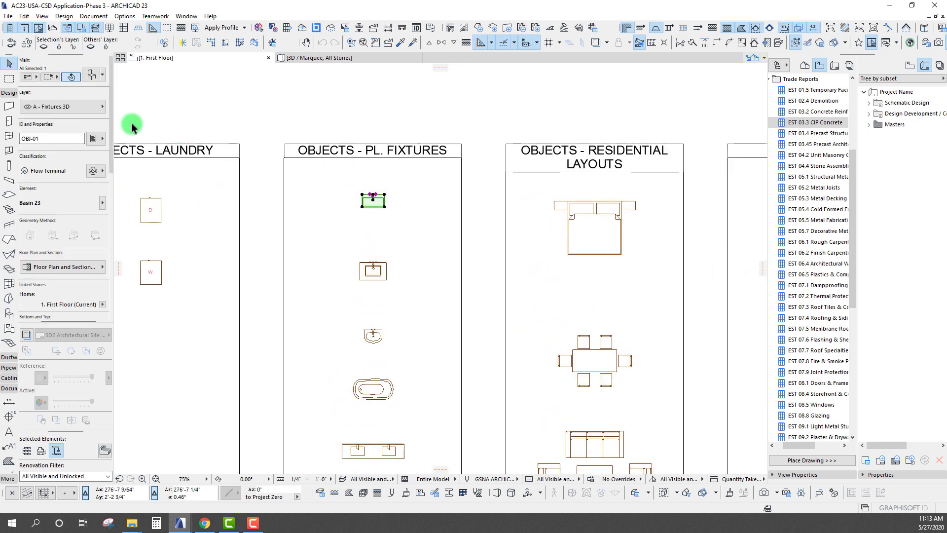
click(98, 141)
click(310, 85)
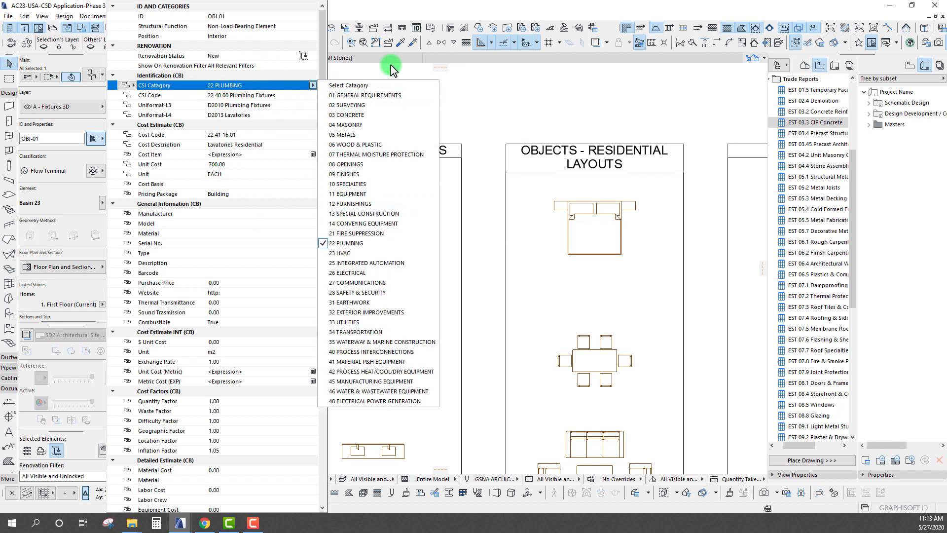
click(392, 110)
Zoom out to the whole set of sample sheets and deselect the basin
scroll(360, 123, down, 9)
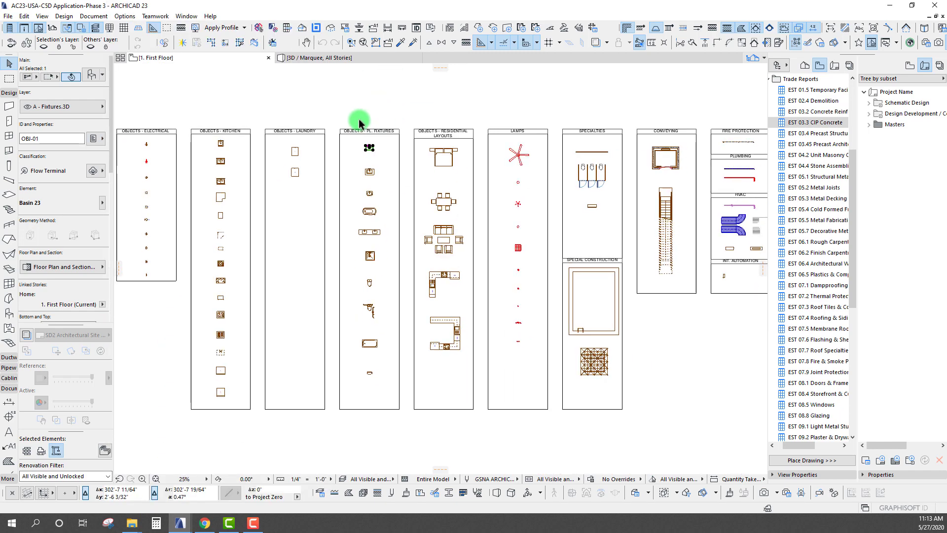
middle_drag(359, 122, 548, 243)
click(495, 220)
scroll(480, 212, down, 1)
scroll(481, 213, up, 3)
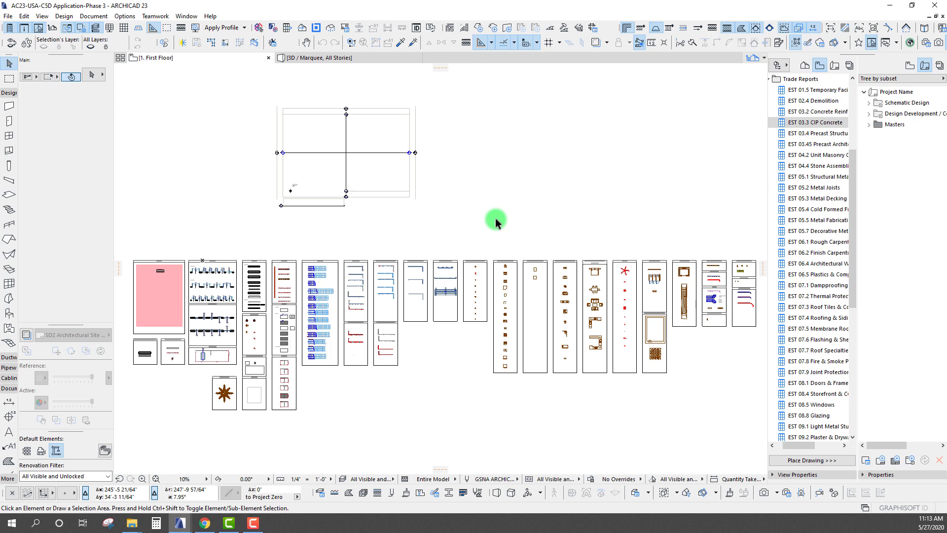
scroll(356, 282, up, 15)
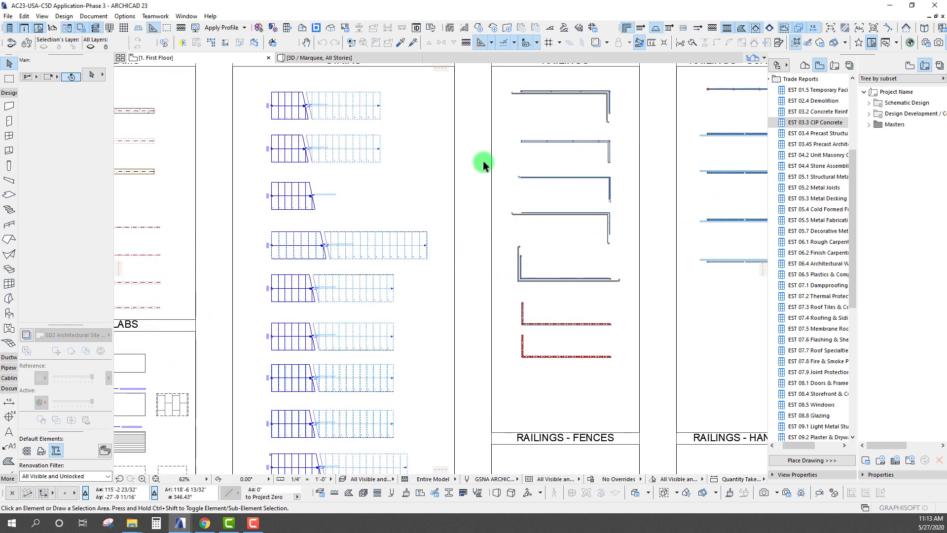
scroll(486, 327, up, 5)
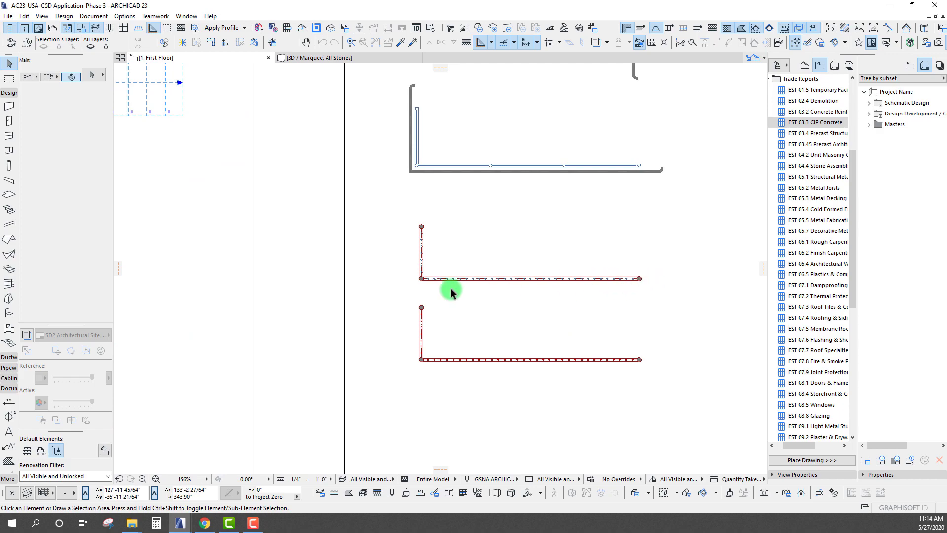
scroll(391, 225, down, 7)
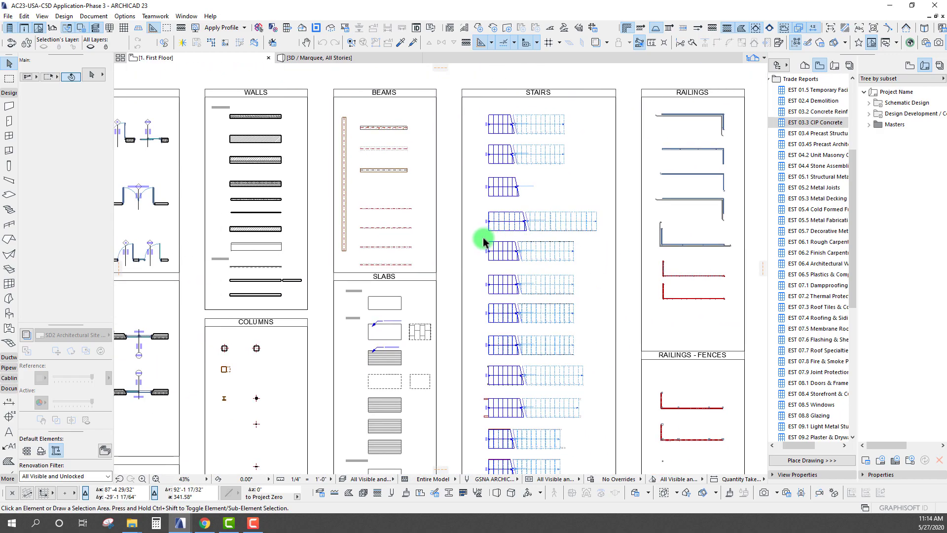
middle_drag(334, 248, 427, 254)
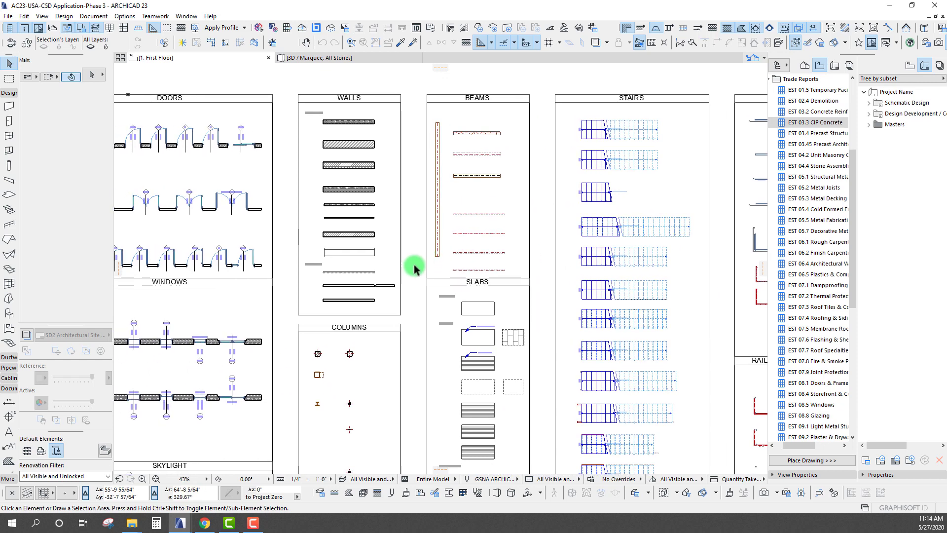
Draw a marquee around the WALLS sample sheet
click(9, 78)
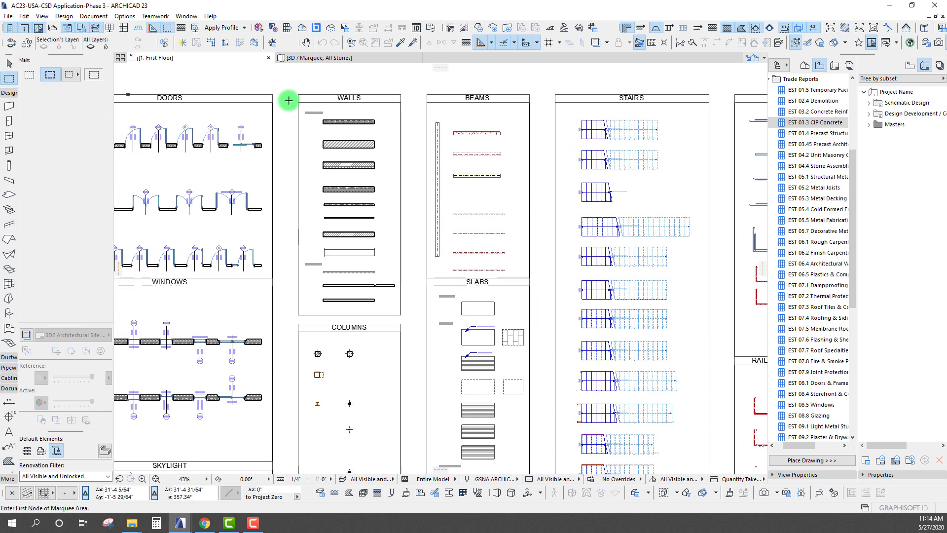
click(288, 85)
click(410, 316)
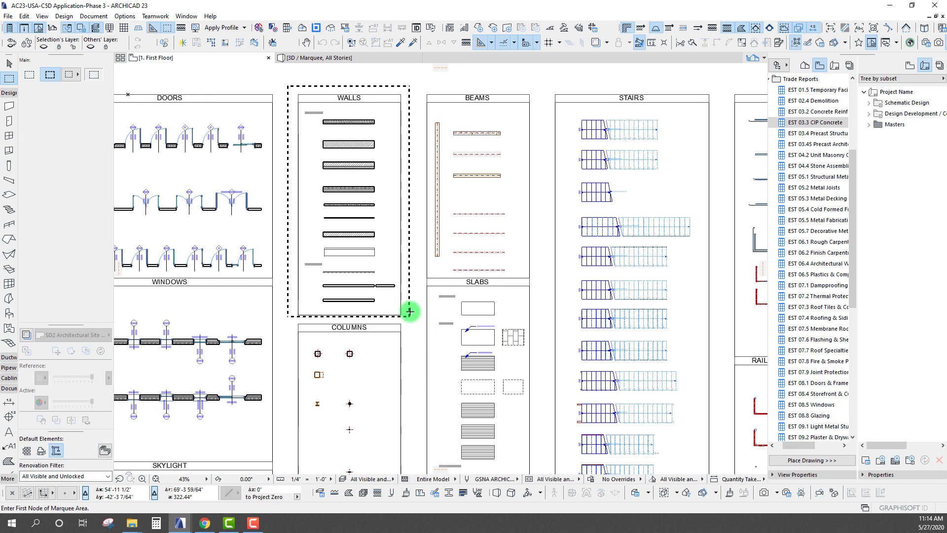
View the marquee's wall samples in 3D, then return to the plan and open EST 03.3 CIP Concrete
key(F5)
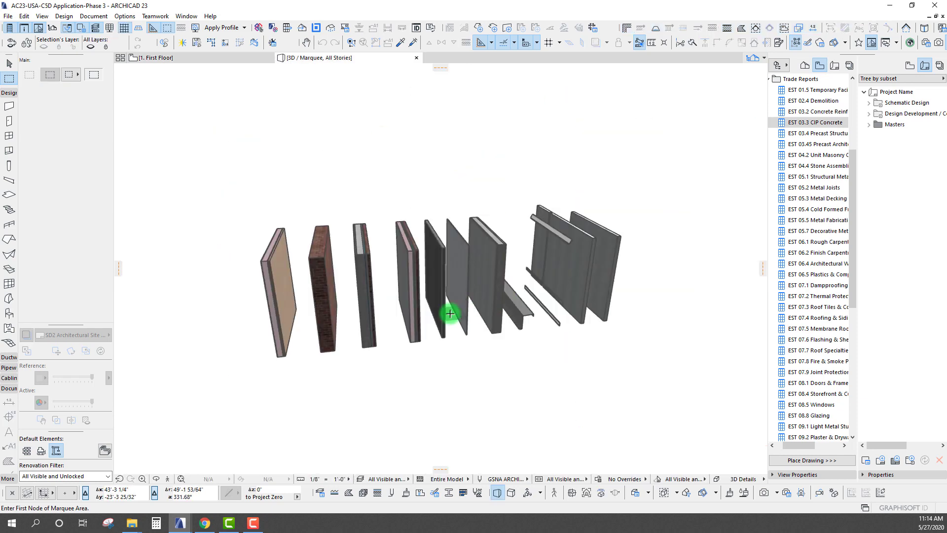
shift+middle_drag(450, 314, 453, 308)
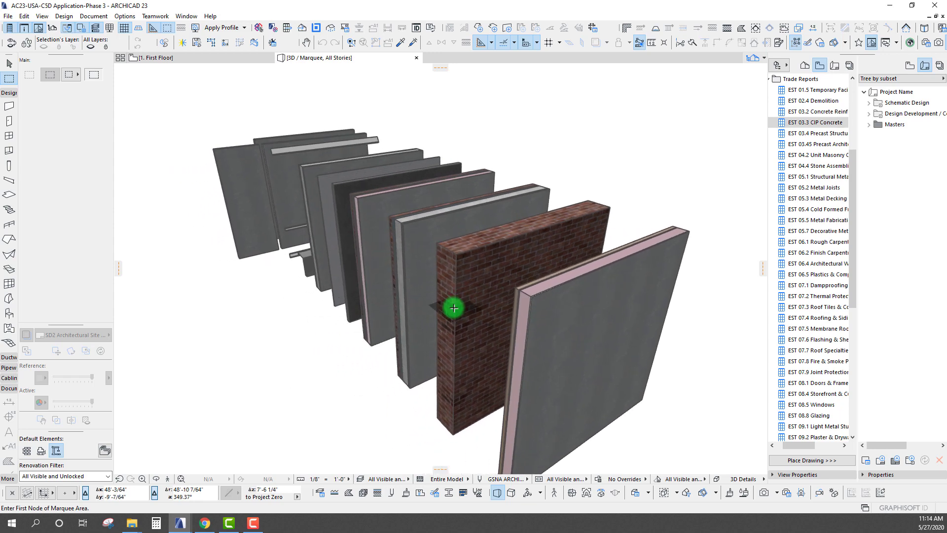
key(F2)
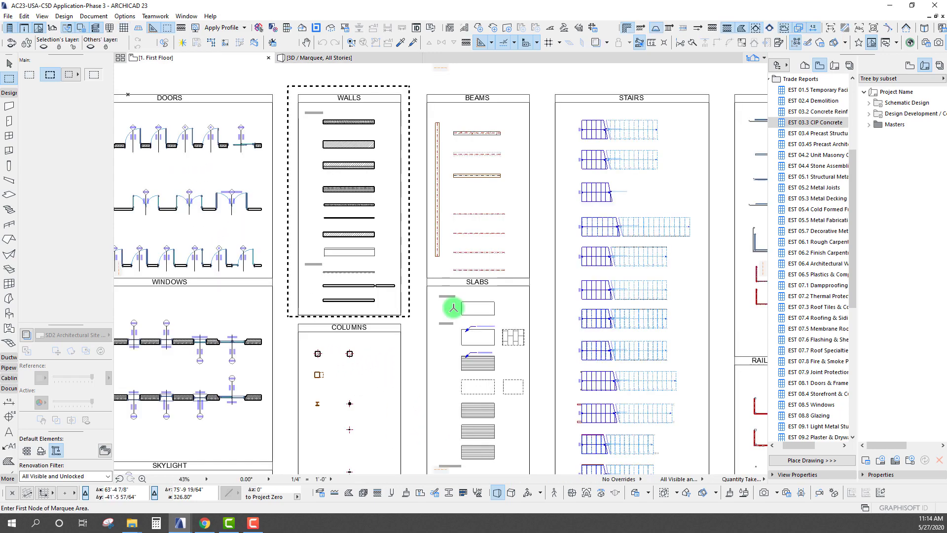
click(800, 127)
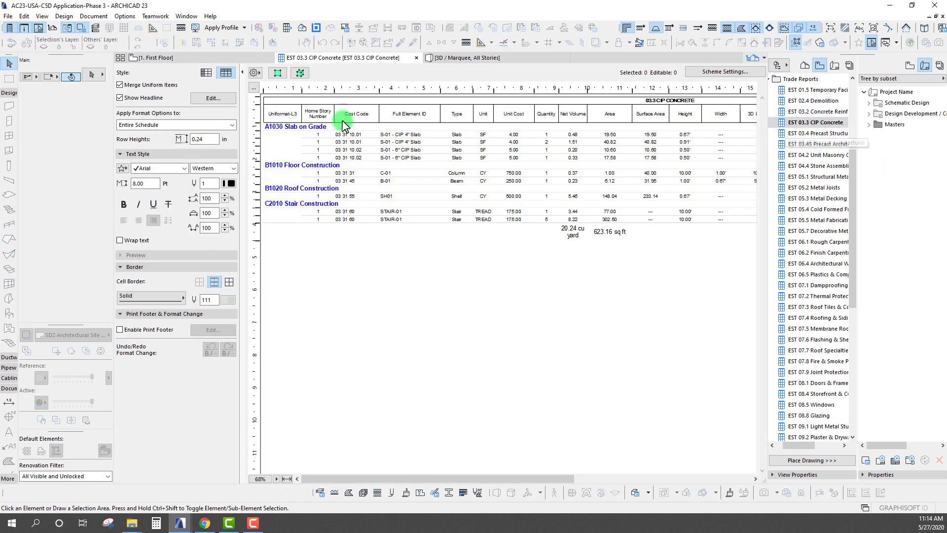
Select the CIP 4" slab rows in the EST 03.3 CIP Concrete schedule and show them in plan
click(277, 114)
click(300, 73)
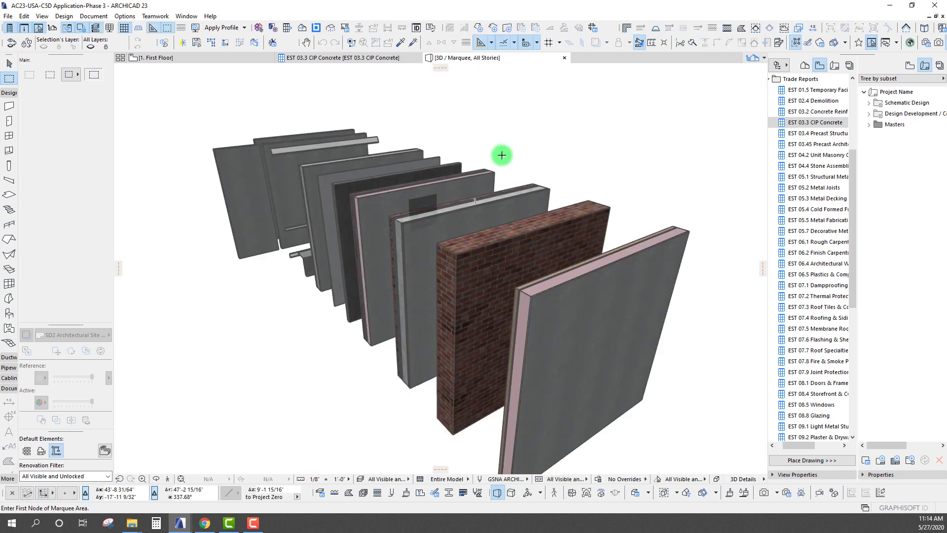
click(327, 57)
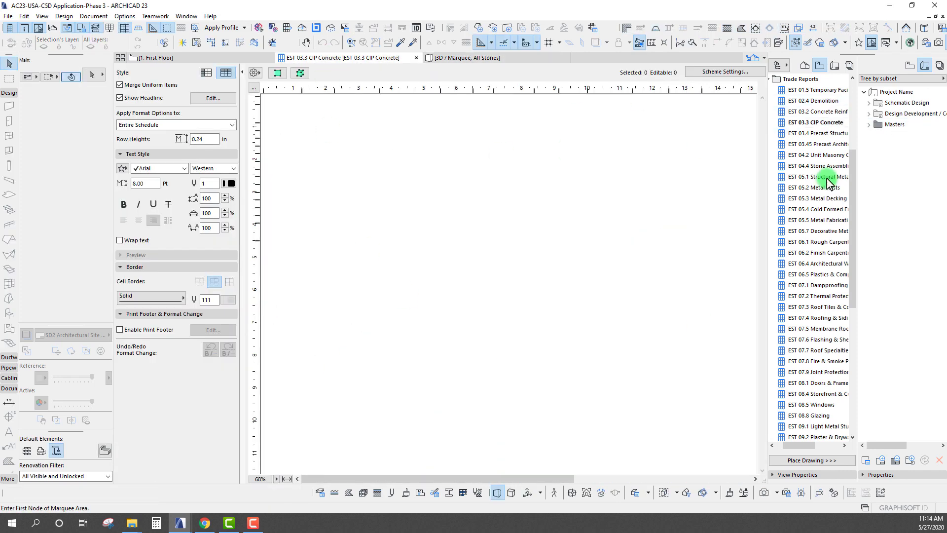
click(406, 143)
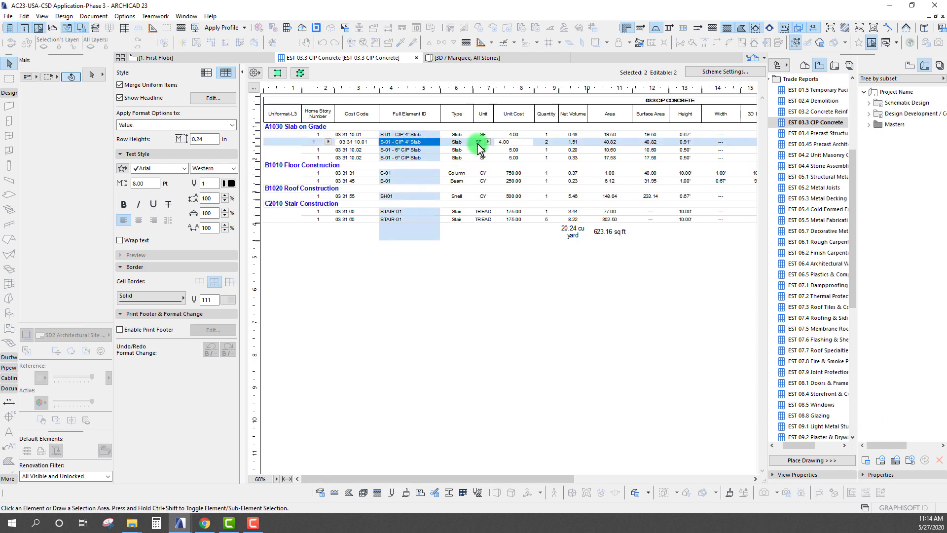
click(452, 144)
click(487, 142)
click(485, 151)
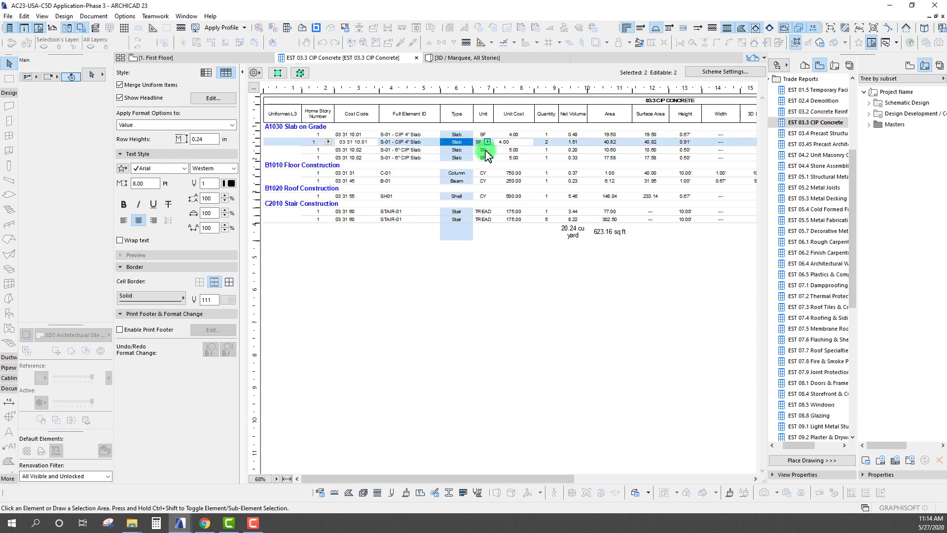
click(278, 74)
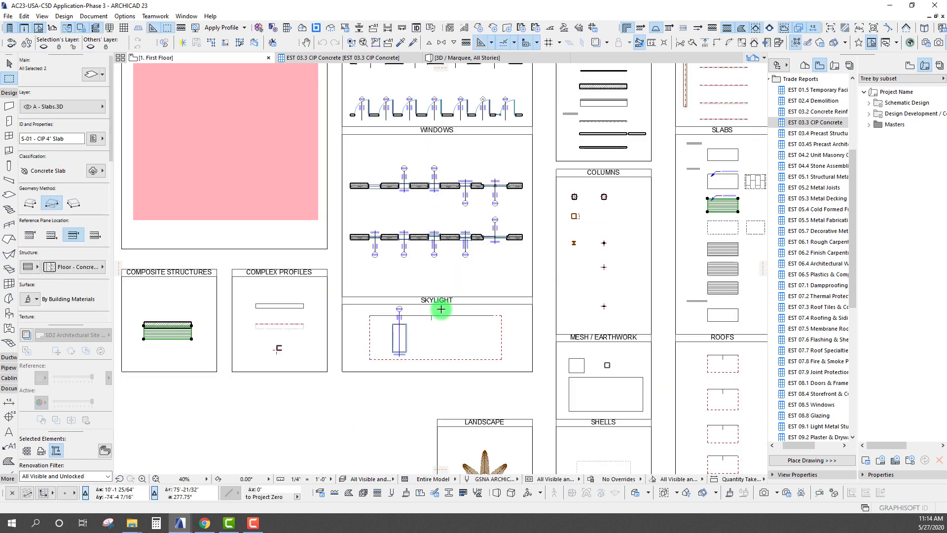
Zoom out to the full set of content sheets and clear the slab selection
scroll(417, 301, down, 3)
middle_drag(372, 315, 379, 301)
scroll(450, 304, down, 5)
middle_drag(594, 321, 478, 330)
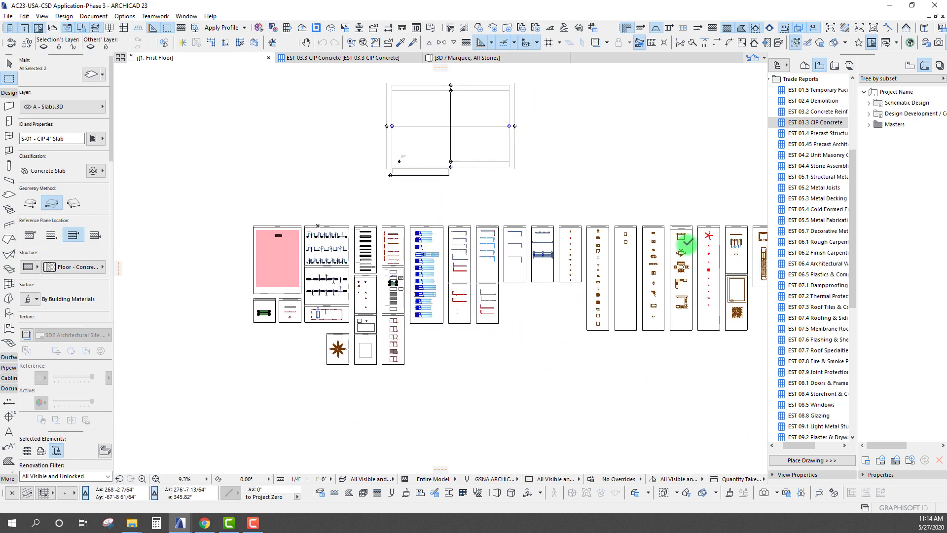
key(Escape)
key(Escape)
middle_drag(528, 261, 482, 272)
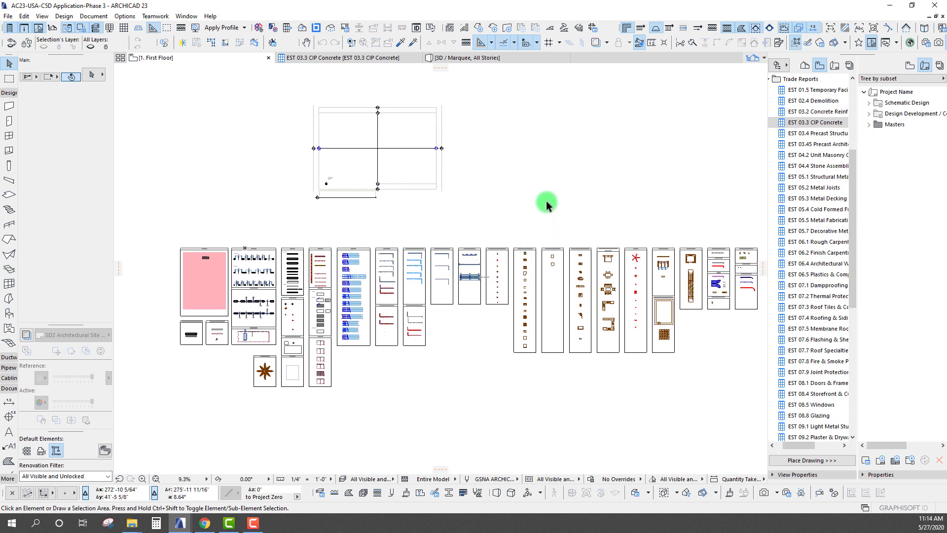
scroll(389, 205, down, 2)
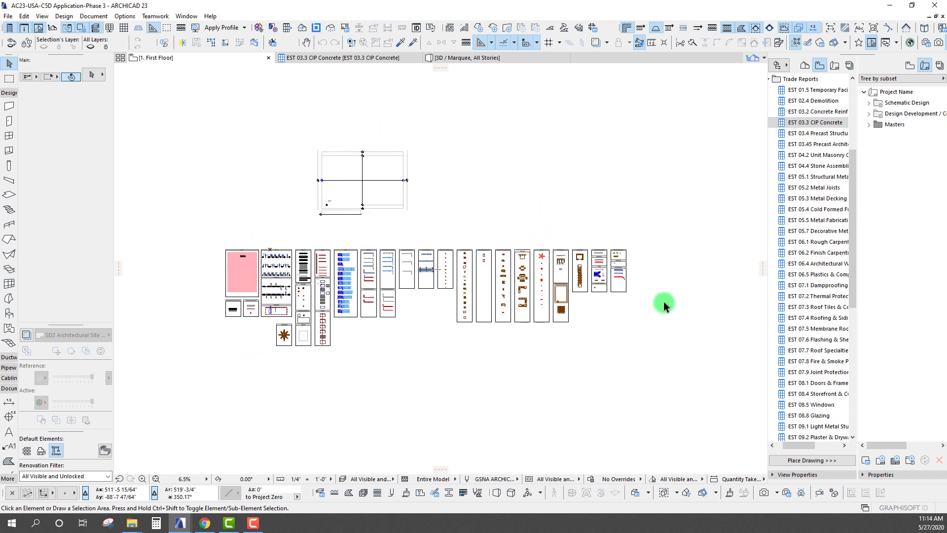
Open the EST 04.2 Unit Masonry COMP schedule, then go back to the First Floor plan
double_click(804, 156)
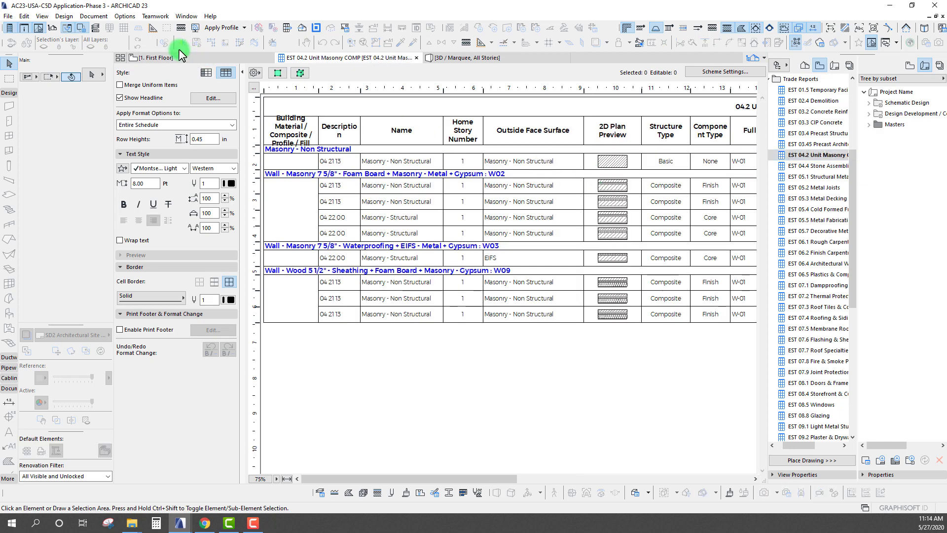
click(163, 58)
middle_drag(389, 291, 391, 297)
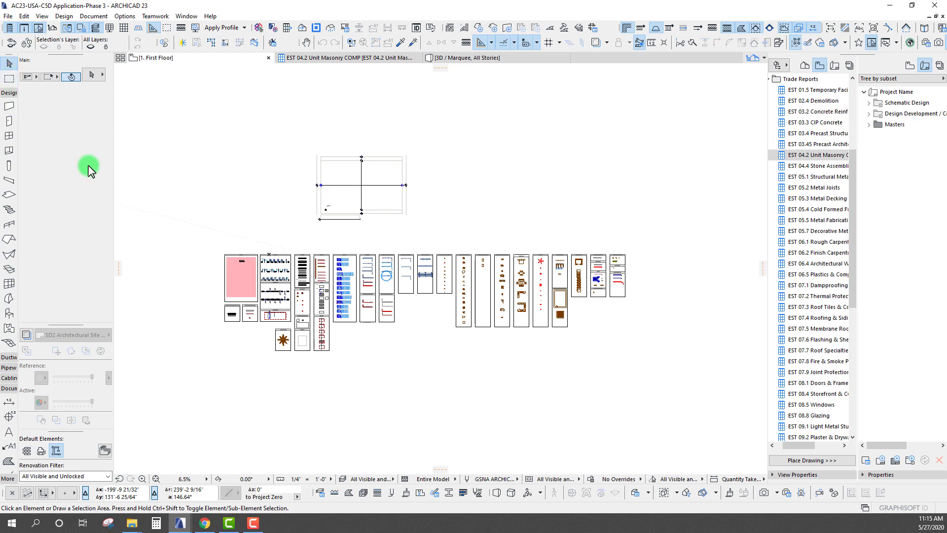
Marquee the whole row of content sheets, select its 358 elements, and go to File > External Content
click(9, 78)
click(210, 238)
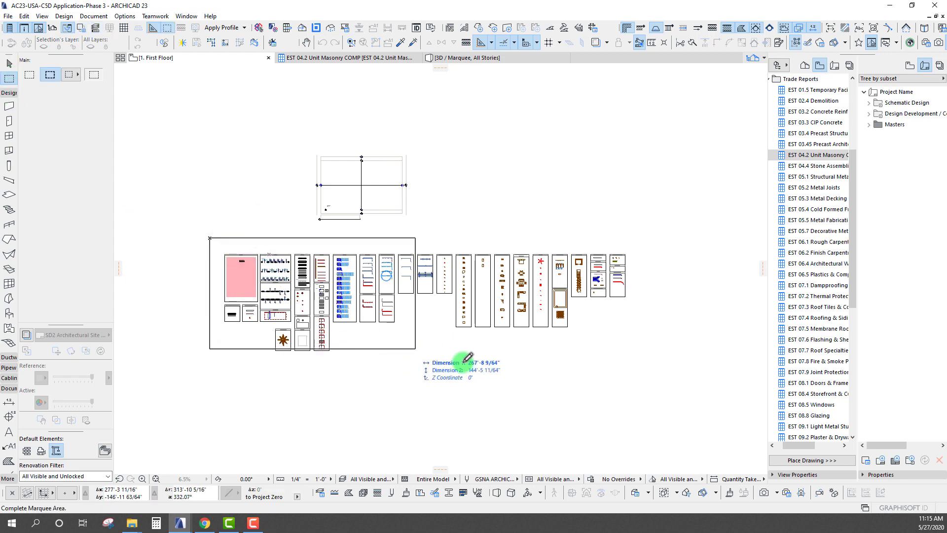
click(656, 368)
key(ctrl+a)
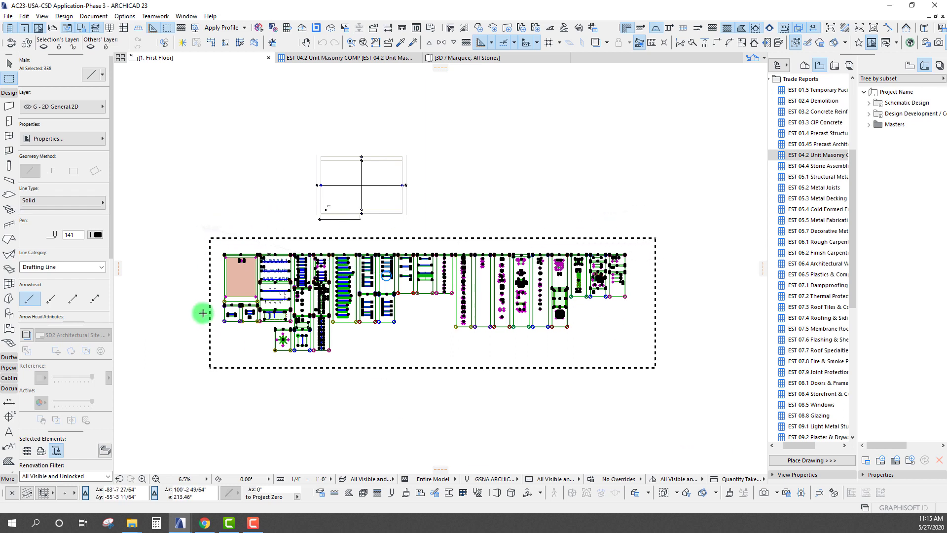
click(9, 17)
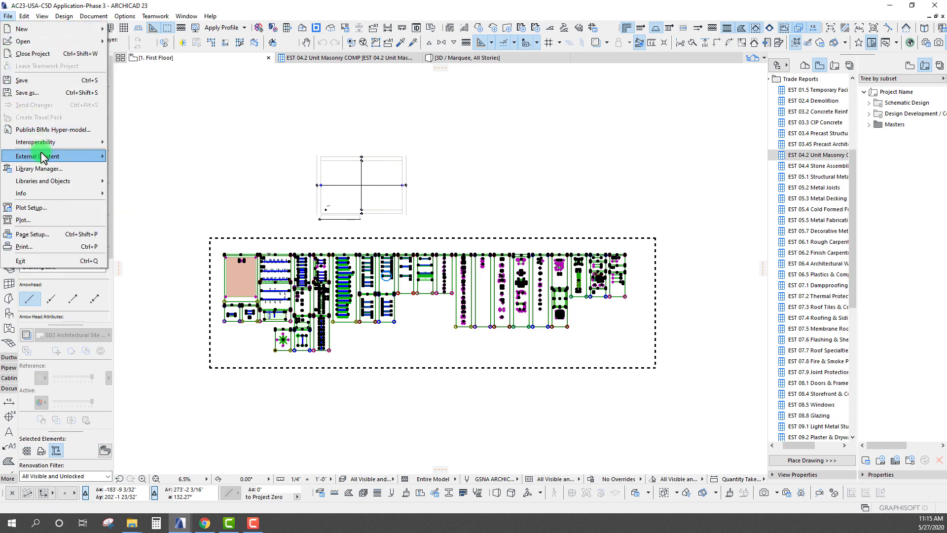
mouse_move(43, 156)
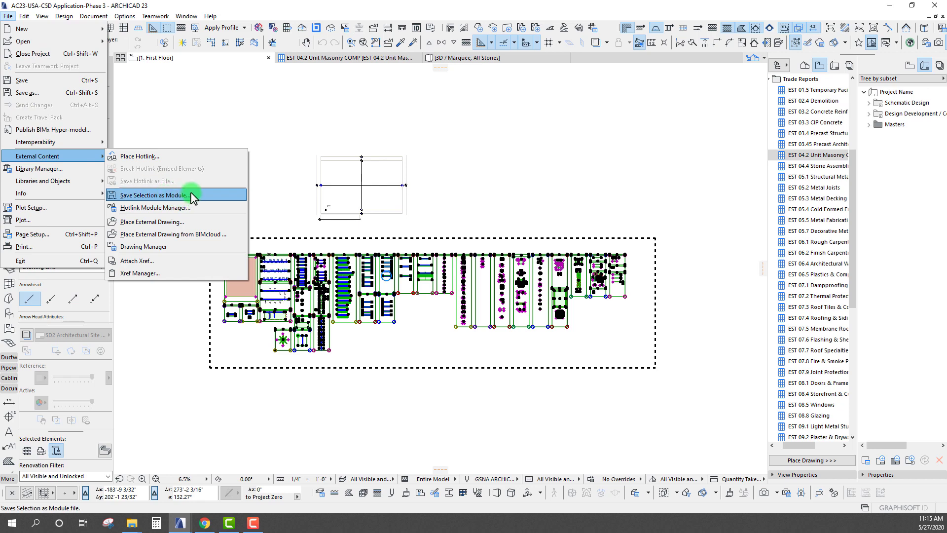
Save the selection as hotlinked module 'CSD Estimating Pack - Model Content Plan.mod' in the Module folder
click(153, 195)
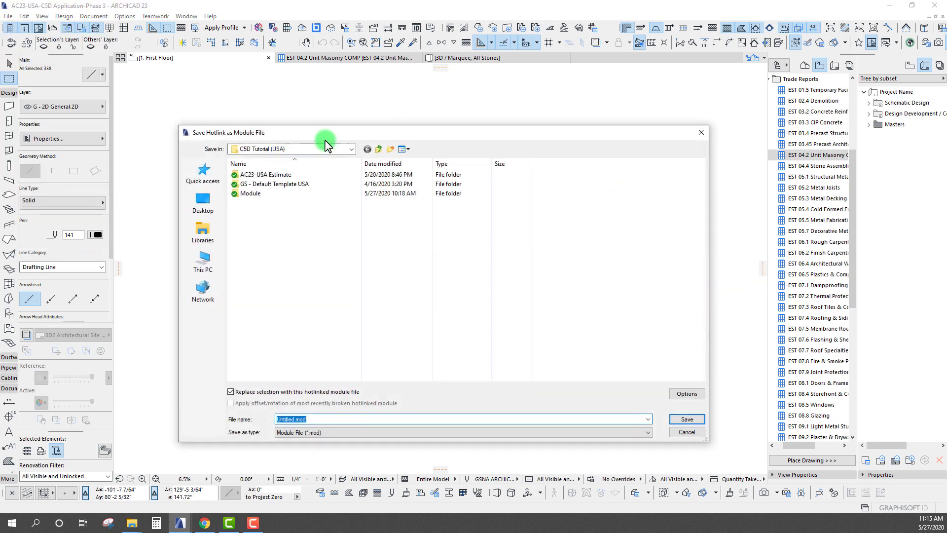
drag(333, 132, 442, 107)
double_click(481, 173)
click(447, 408)
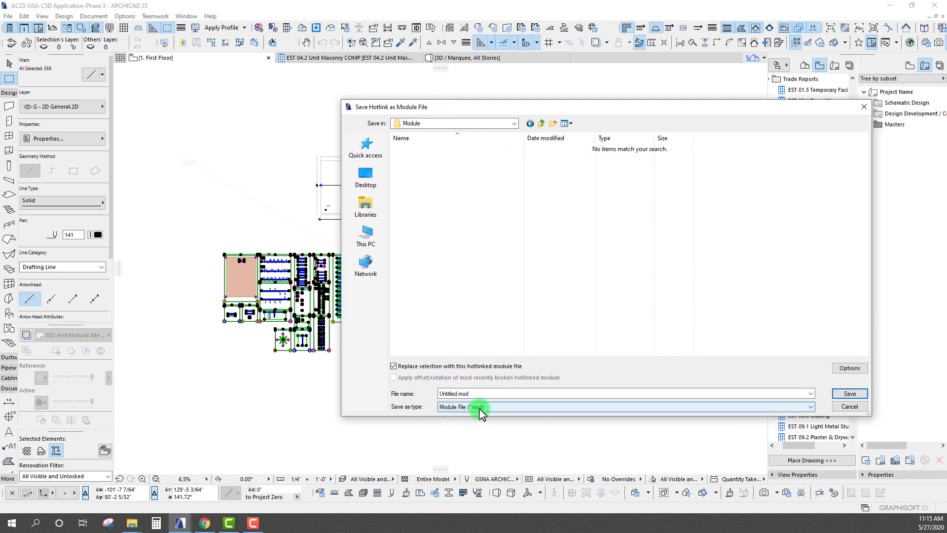
click(454, 393)
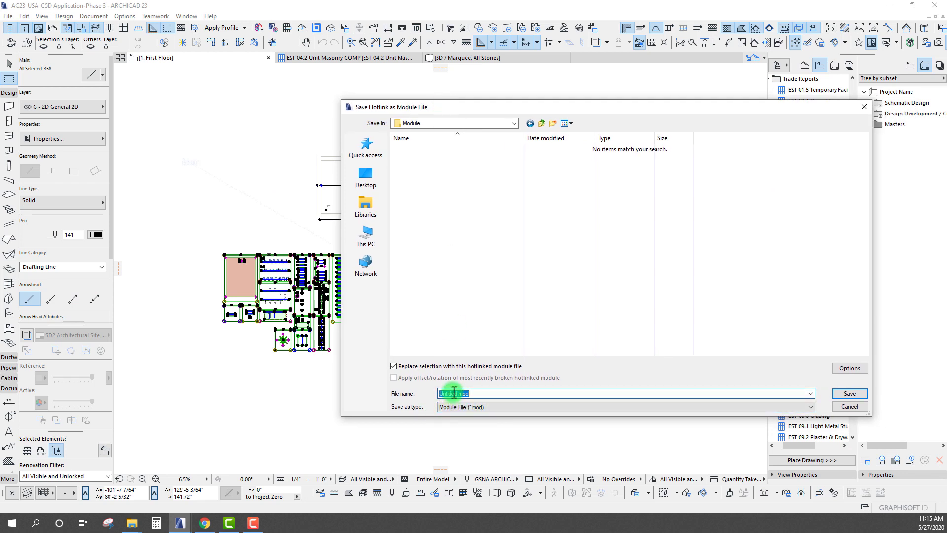
drag(458, 393, 404, 393)
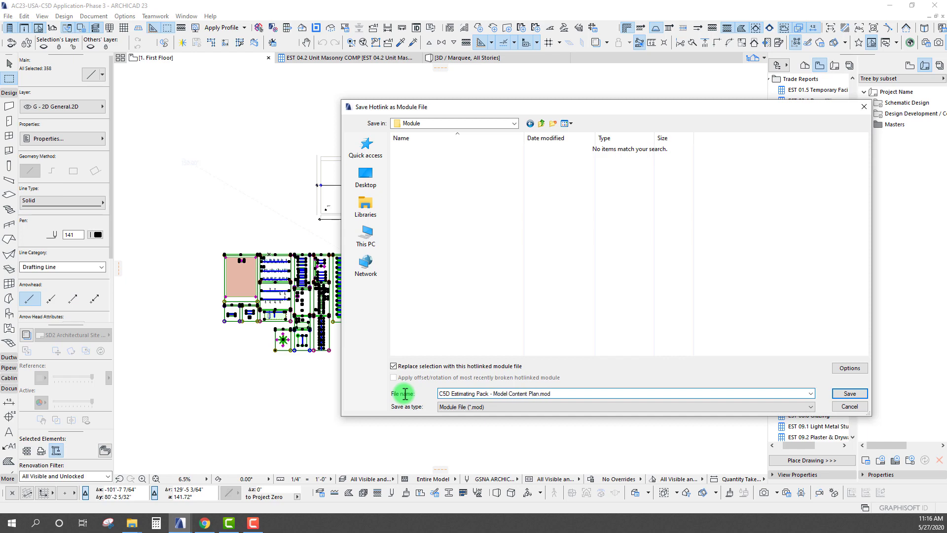
drag(471, 110, 499, 103)
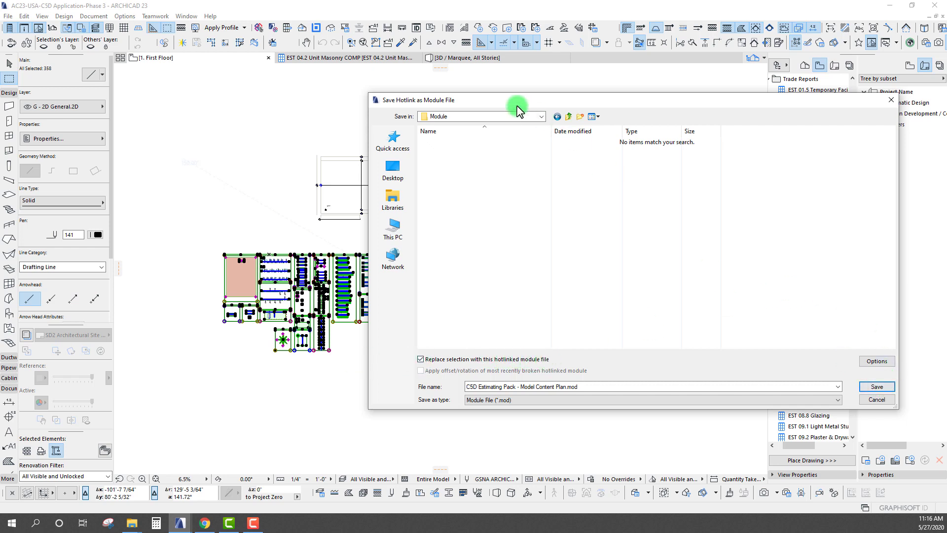
click(878, 387)
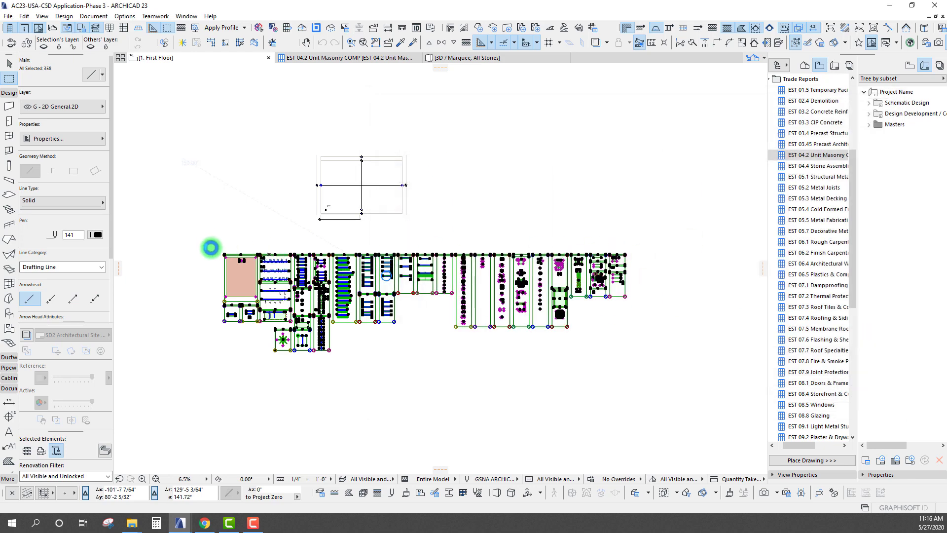
Clear the selection of all 358 elements and zoom toward the DOORS sheet
click(222, 355)
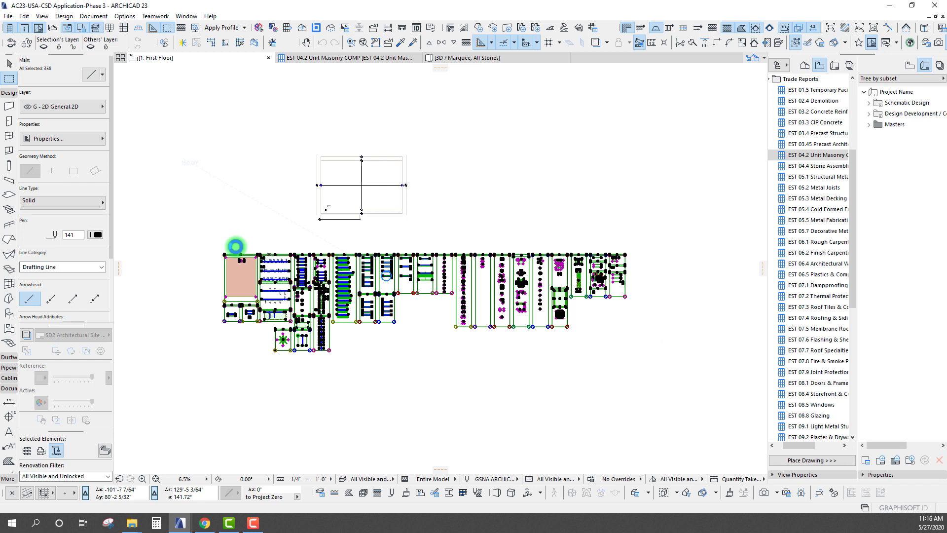
click(249, 232)
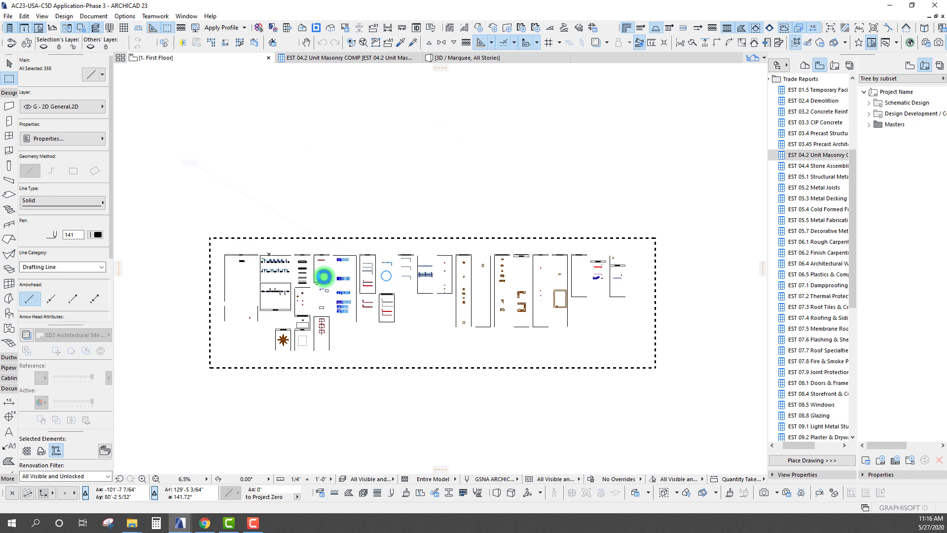
key(Escape)
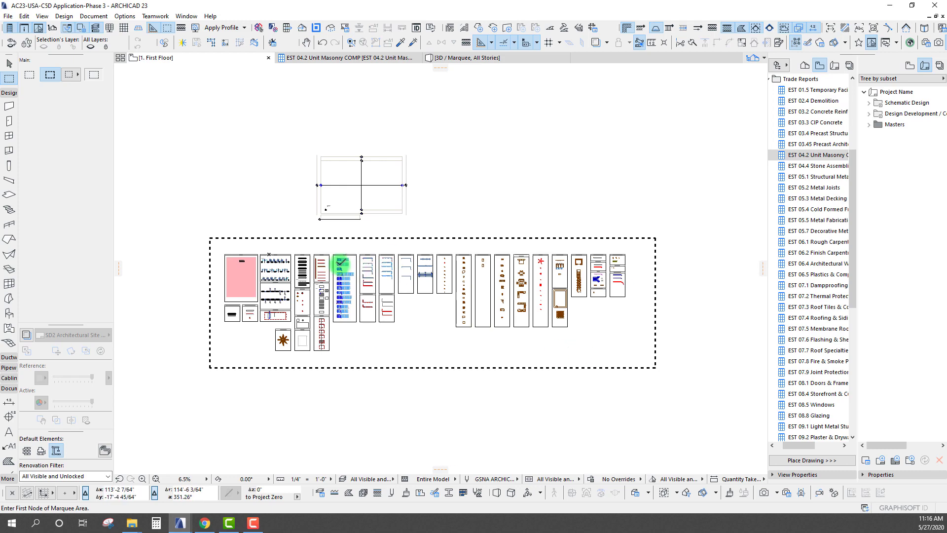
scroll(320, 265, up, 4)
middle_drag(321, 265, 450, 205)
scroll(365, 221, up, 6)
Select exterior wall W-01 on the DOORS sheet to inspect it, then deselect it
click(500, 228)
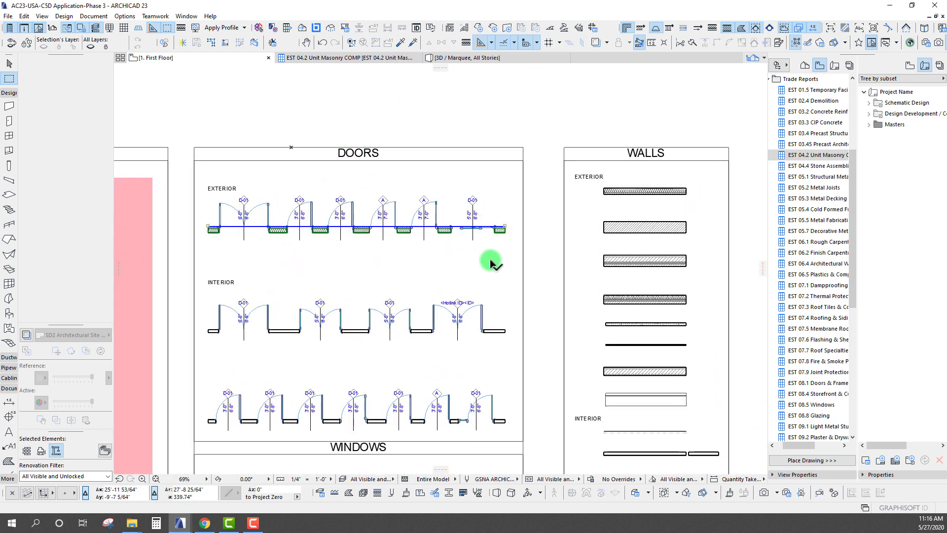
scroll(499, 225, up, 1)
scroll(500, 225, up, 8)
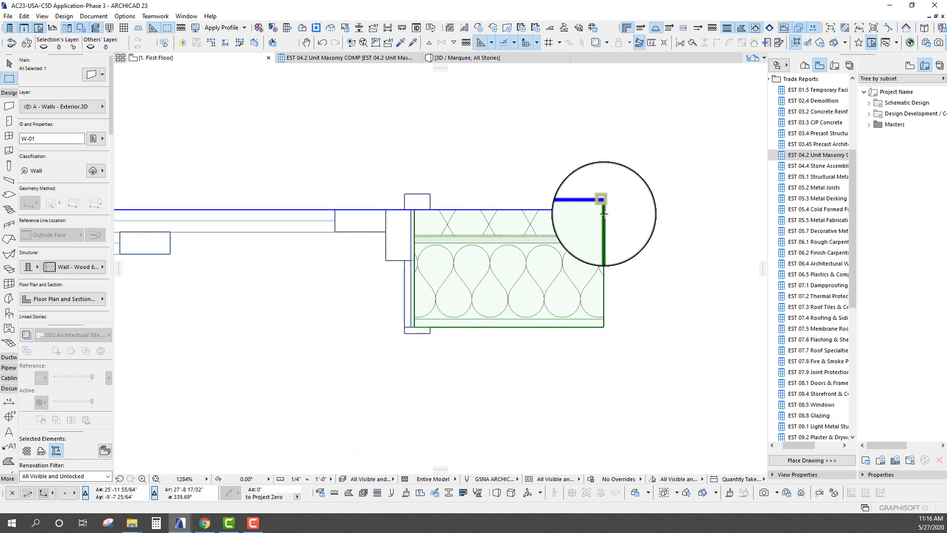
scroll(603, 212, down, 7)
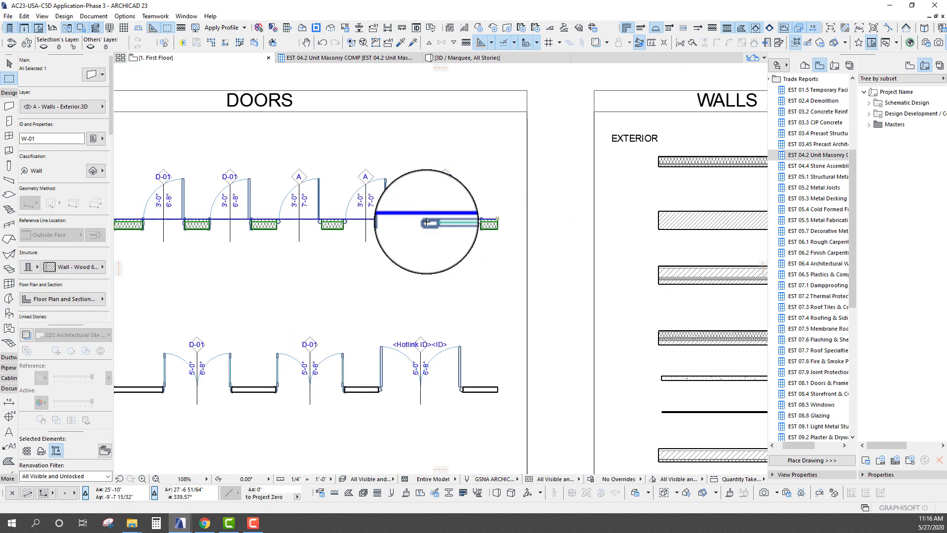
scroll(213, 241, up, 6)
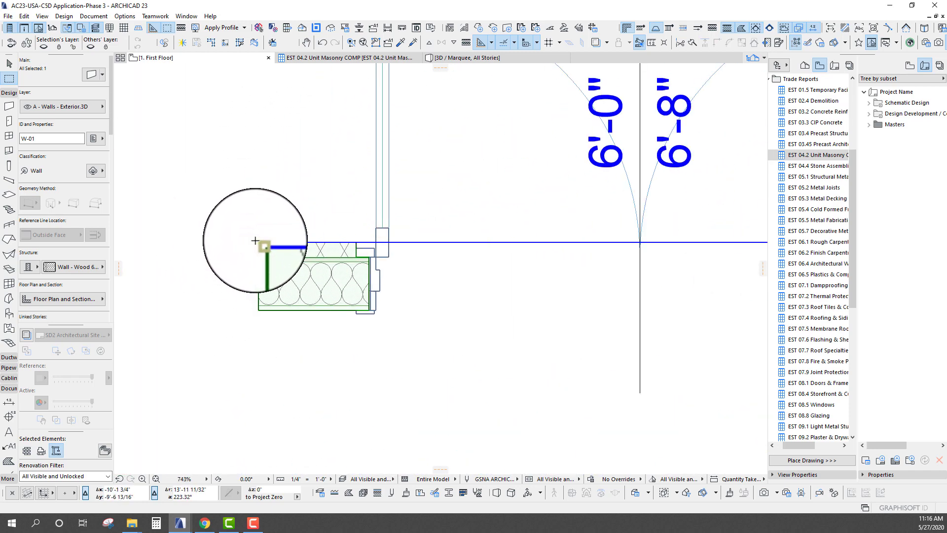
scroll(254, 240, down, 3)
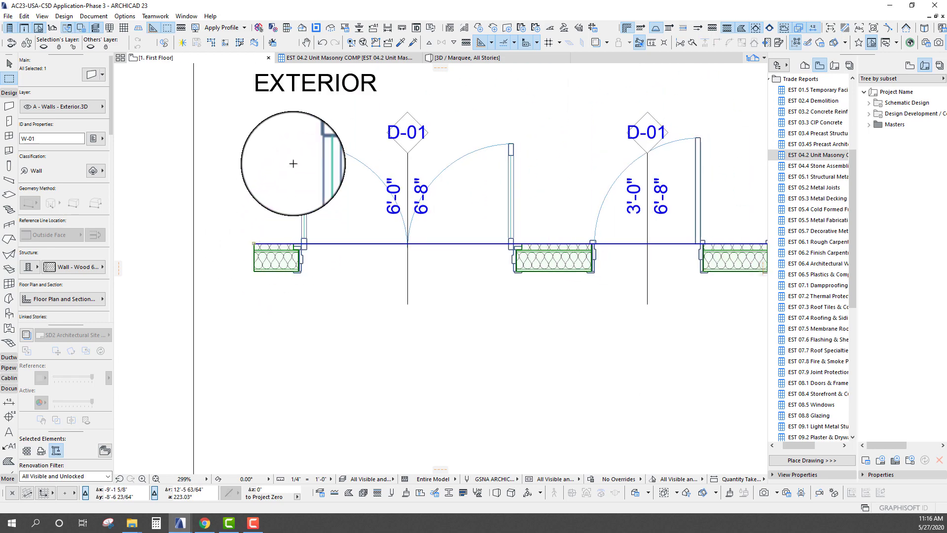
key(Escape)
Select the D-01 double door on the DOORS sheet
click(301, 146)
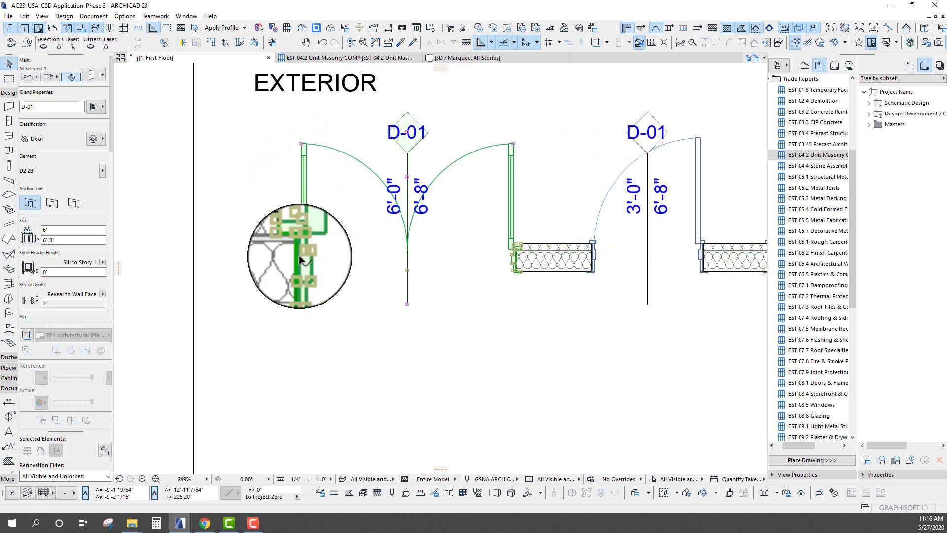
scroll(254, 275, up, 10)
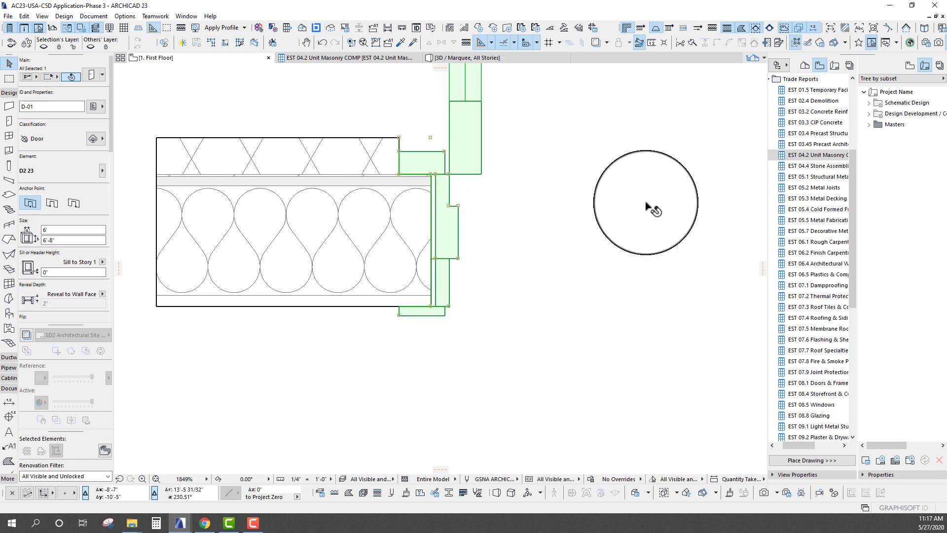
scroll(419, 258, down, 10)
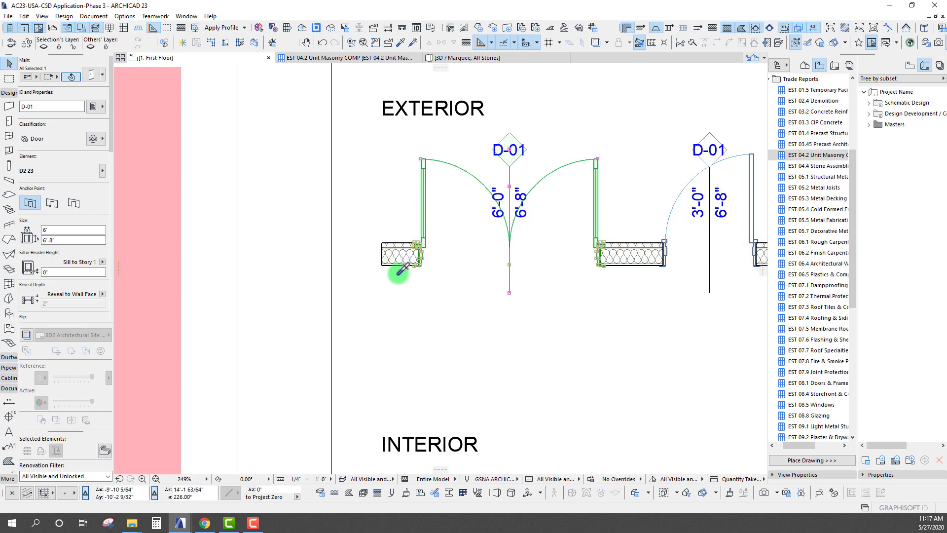
Select every element and zoom out until the whole sheet fits the plan window
key(ctrl+a)
scroll(414, 212, down, 15)
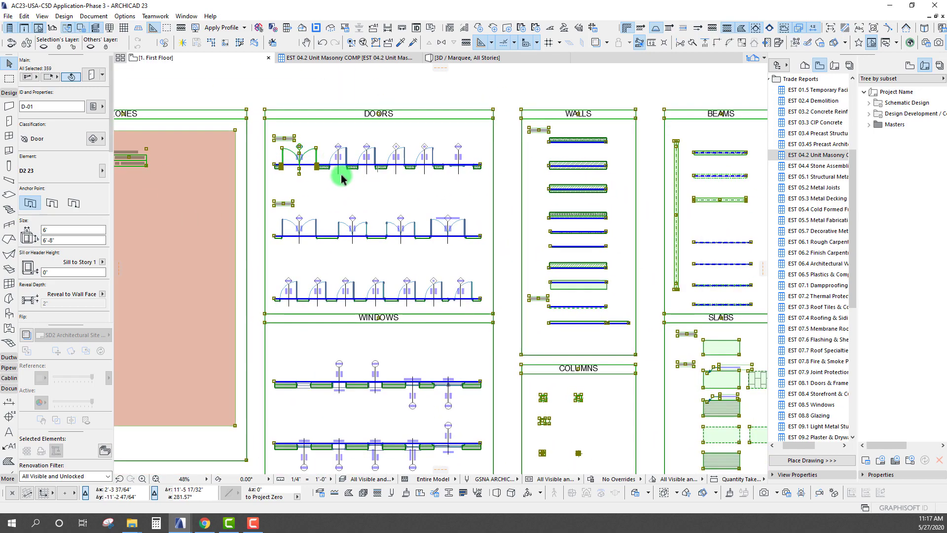
scroll(602, 143, down, 3)
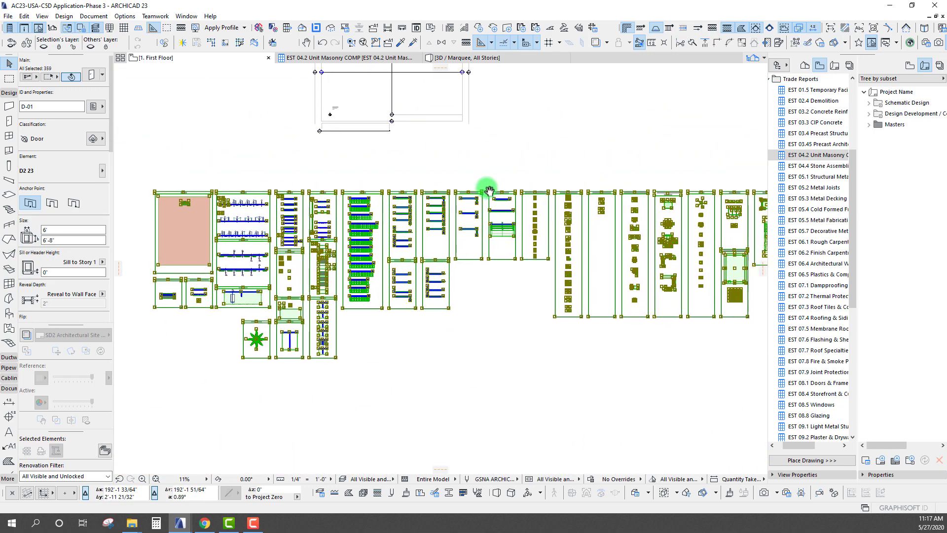
middle_drag(506, 258, 502, 266)
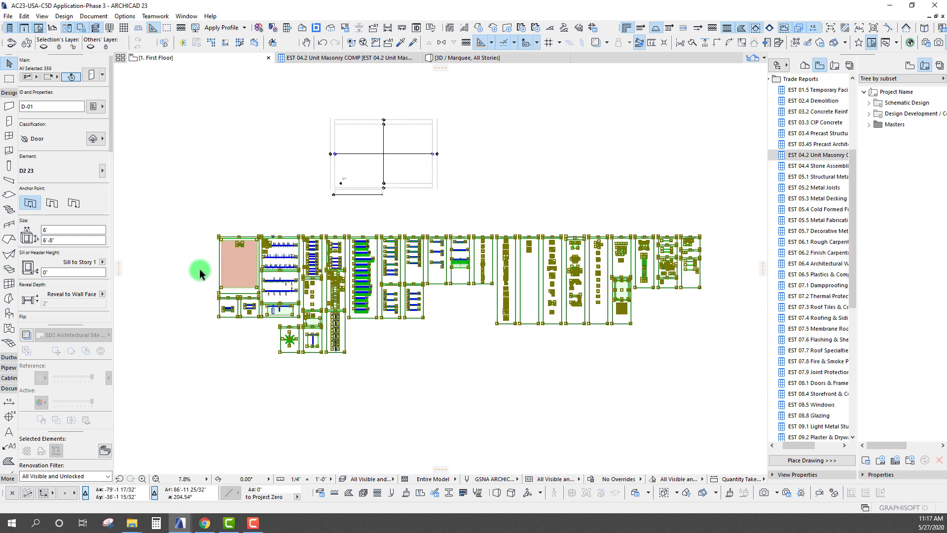
right_click(225, 182)
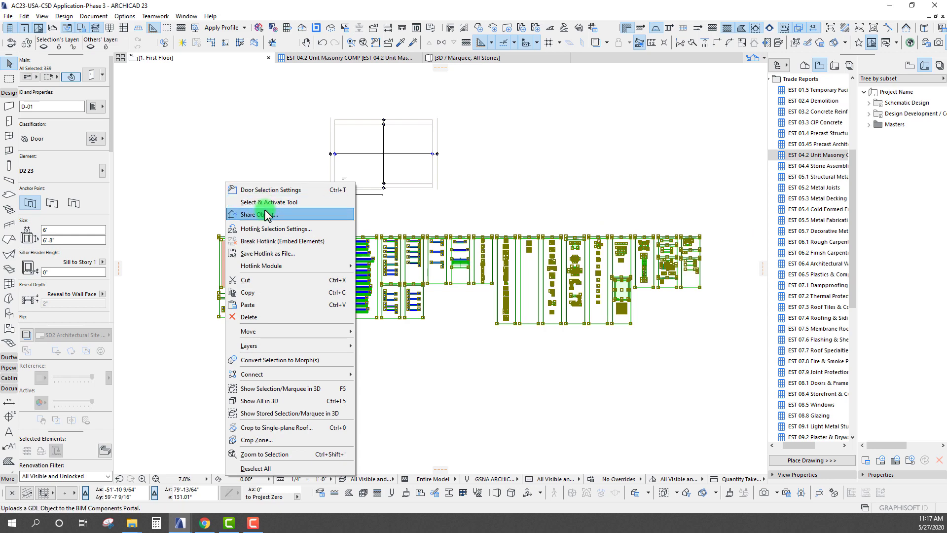
mouse_move(288, 267)
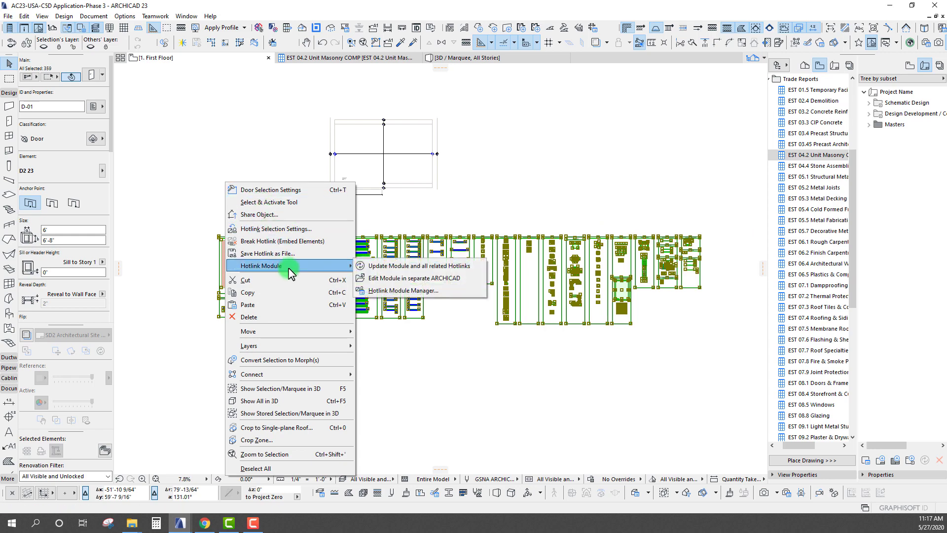
click(404, 291)
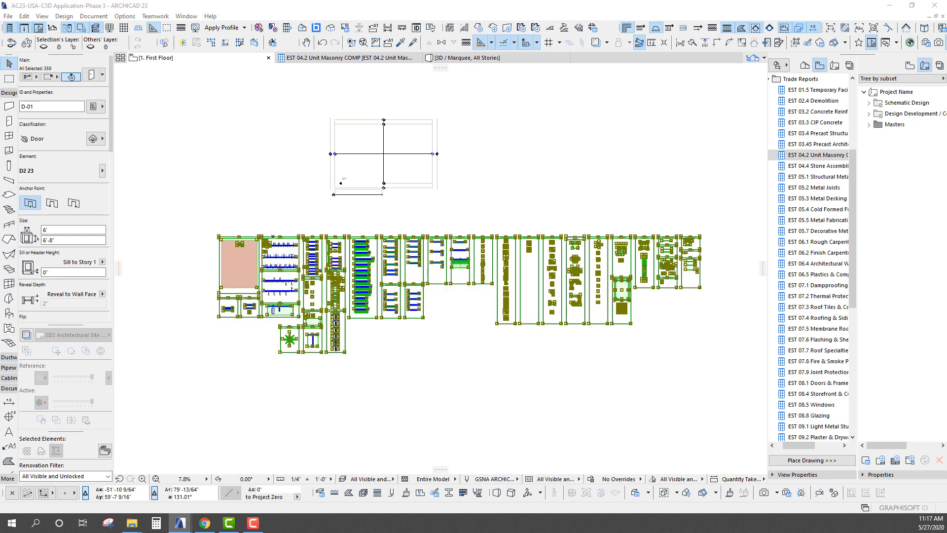
drag(391, 121, 545, 95)
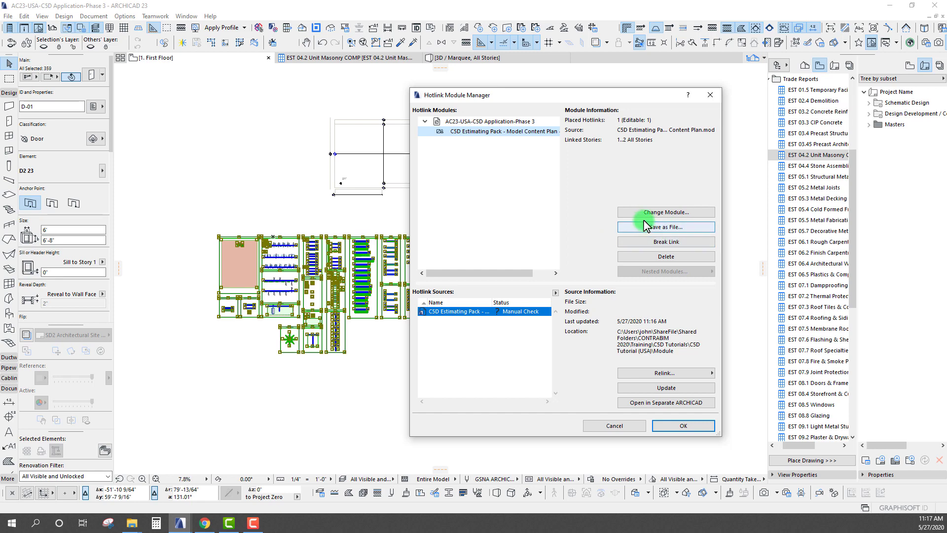
click(710, 95)
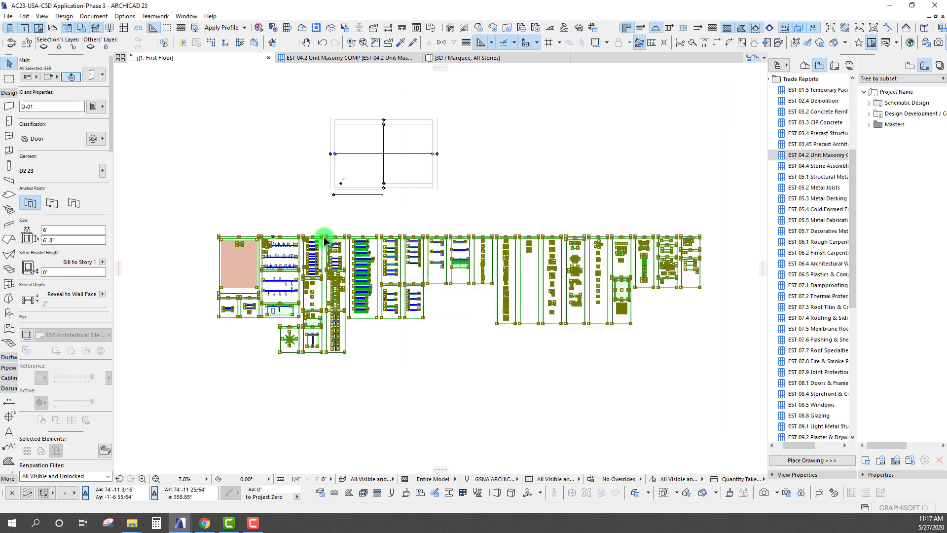
In the hotlink's settings, keep master layer G - Modules.3D and set Master ID to *MCP
right_click(265, 196)
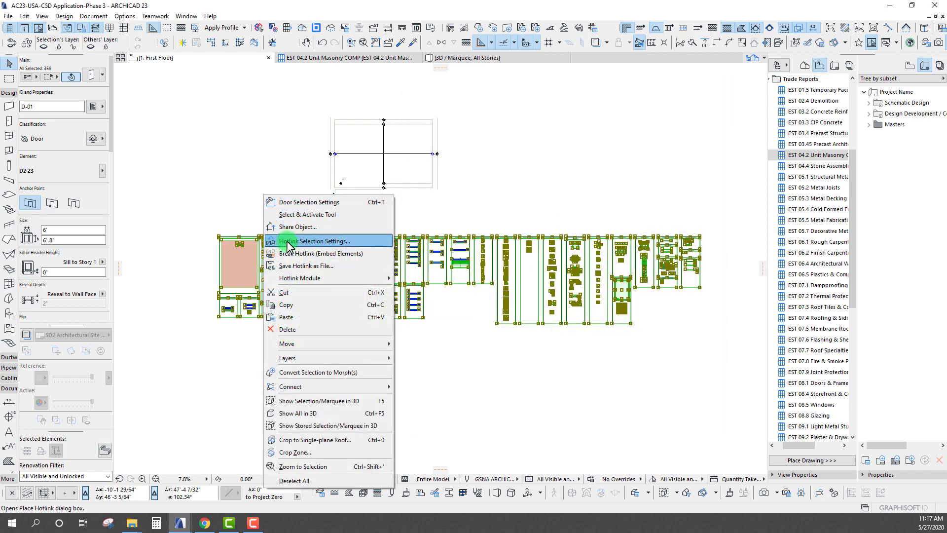
click(303, 242)
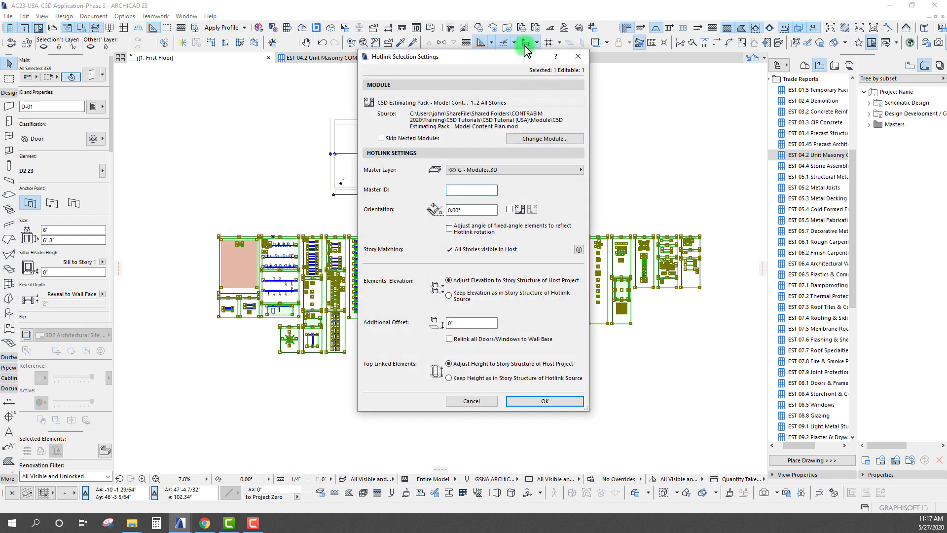
drag(504, 57, 471, 81)
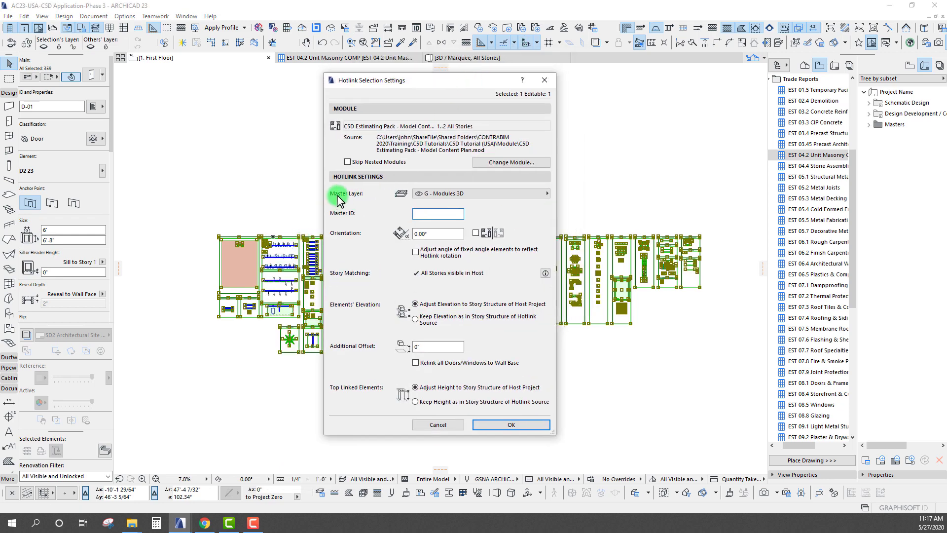
click(448, 194)
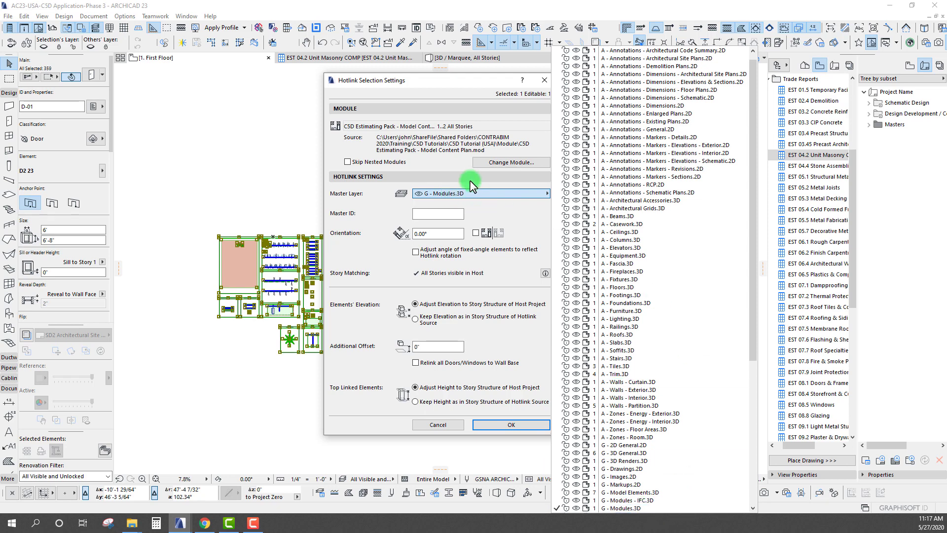
click(425, 213)
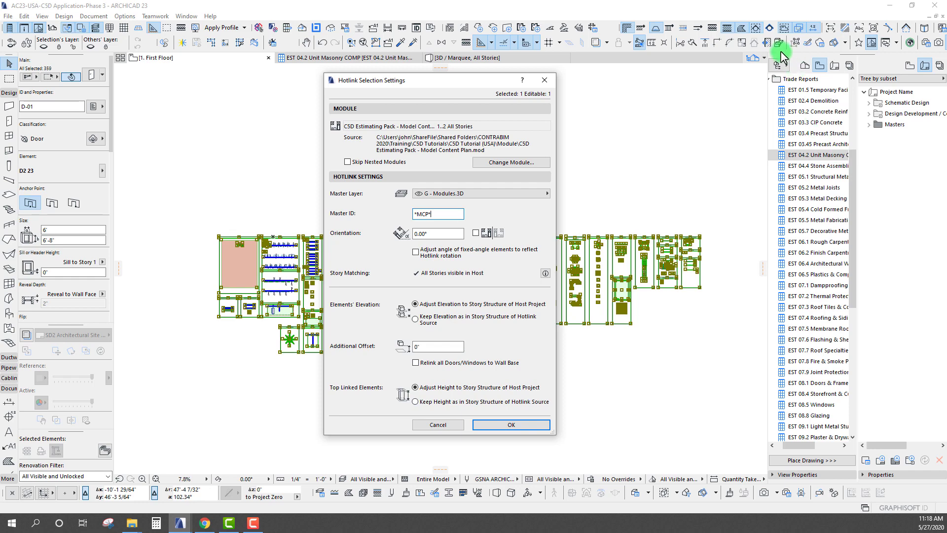
drag(458, 85, 462, 85)
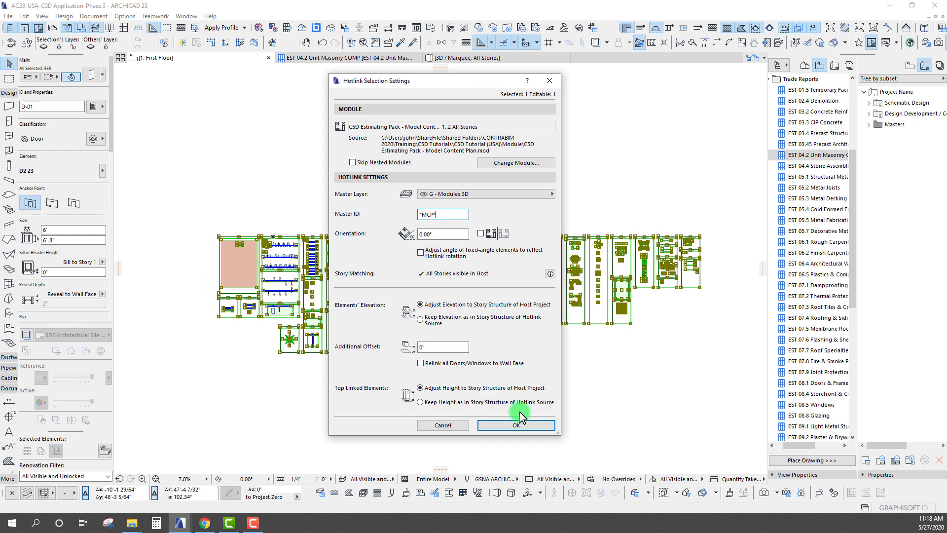
click(524, 426)
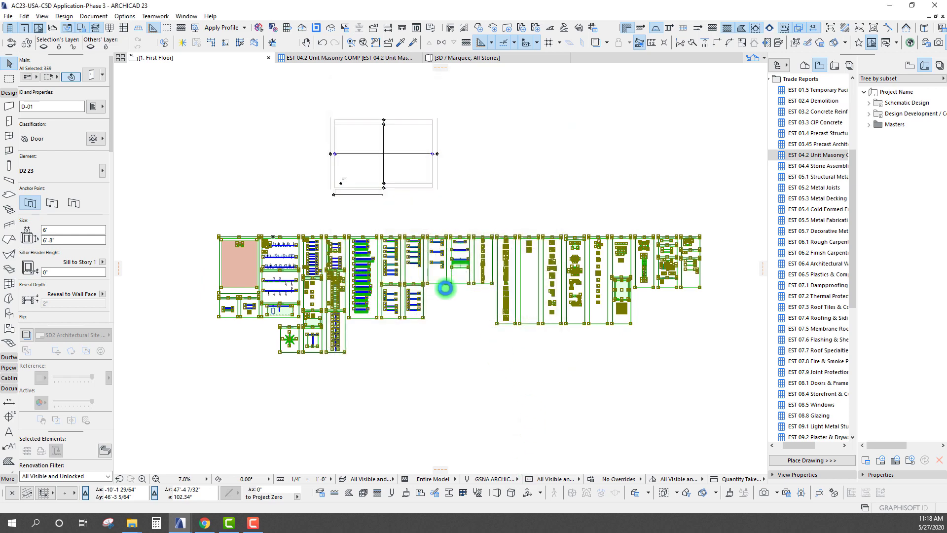
Zoom into the WALLS area, check the exterior wall's ID, then switch to the EST 04.2 schedule
scroll(343, 256, up, 5)
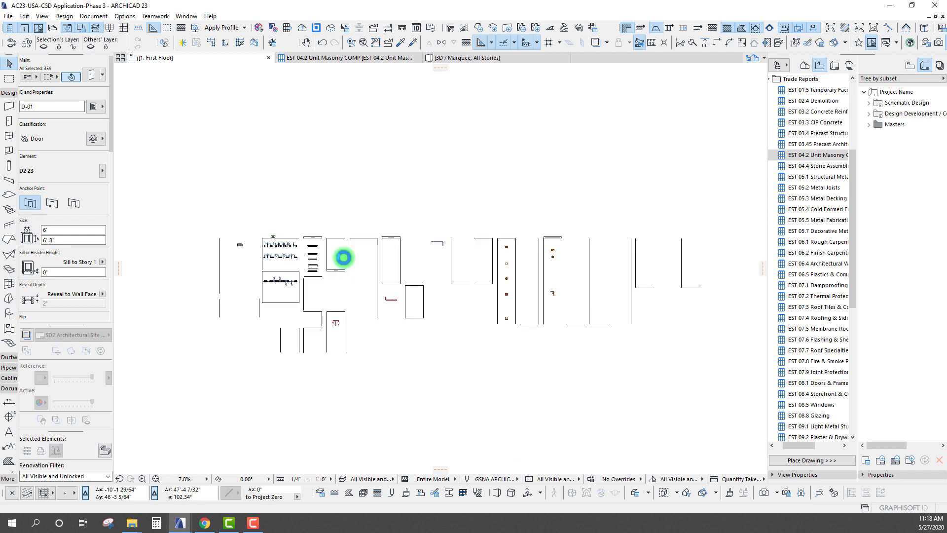
scroll(313, 248, up, 15)
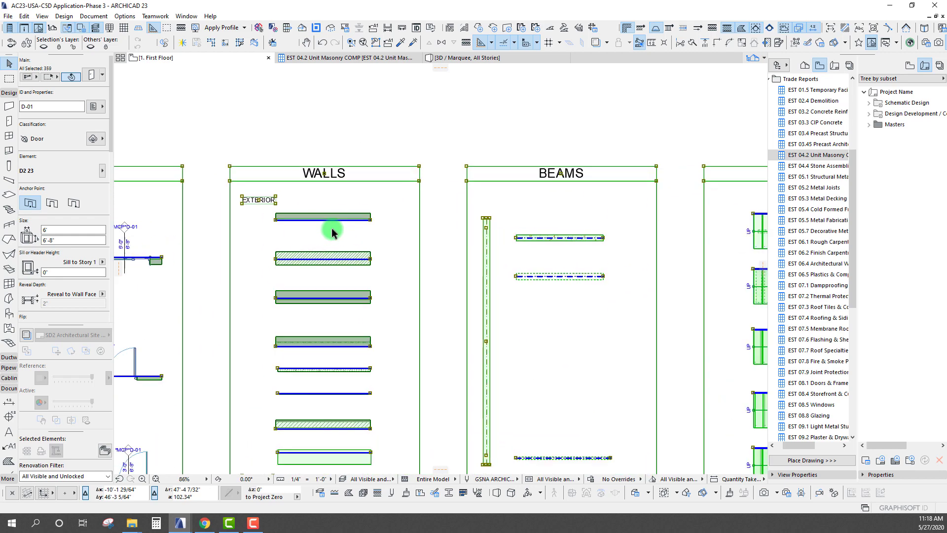
key(Escape)
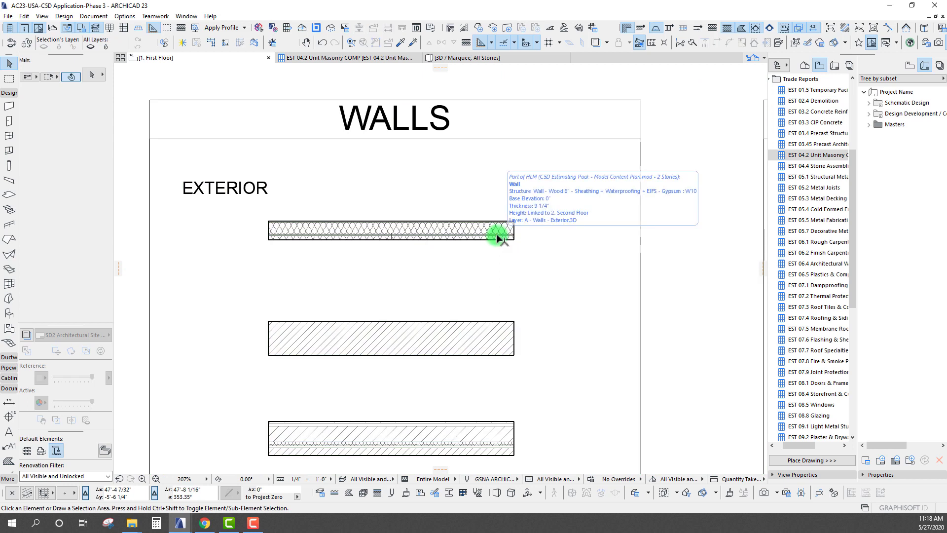
click(513, 240)
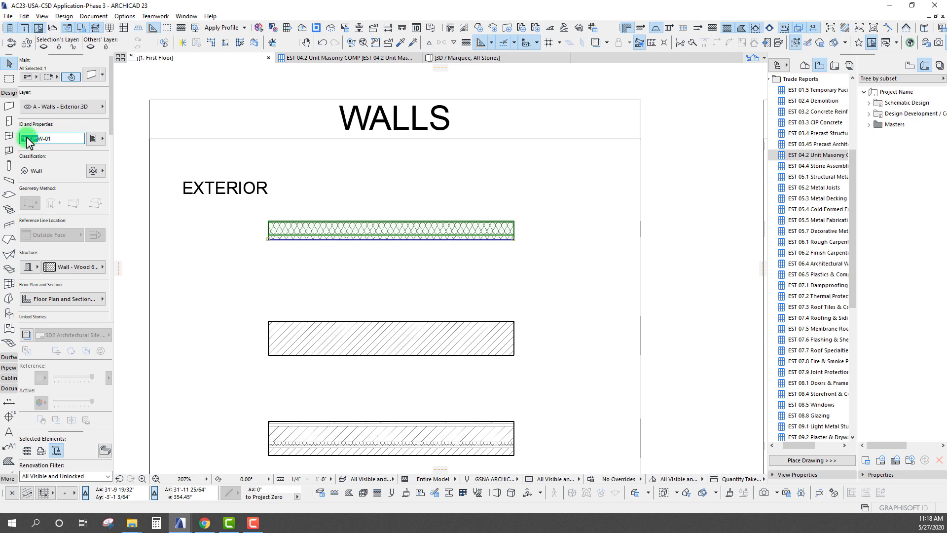
click(330, 195)
scroll(367, 239, down, 3)
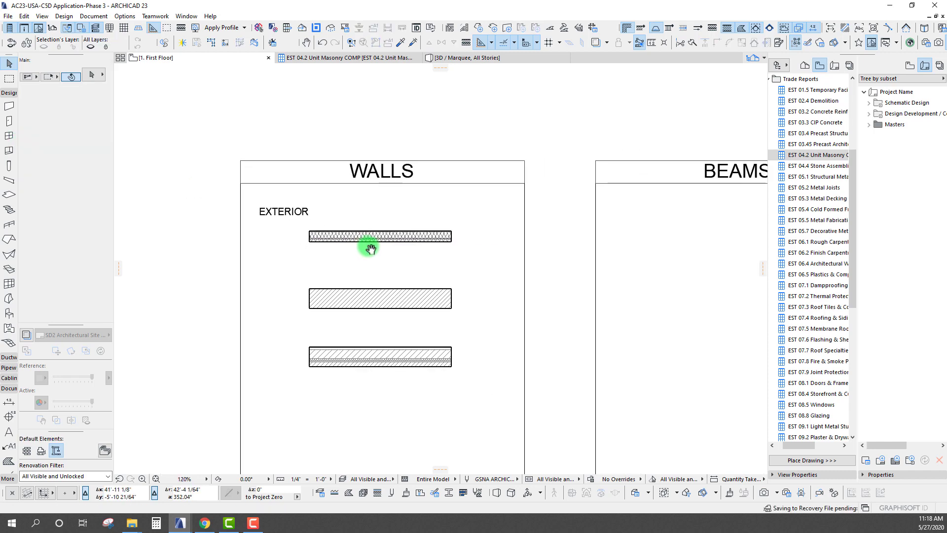
click(302, 62)
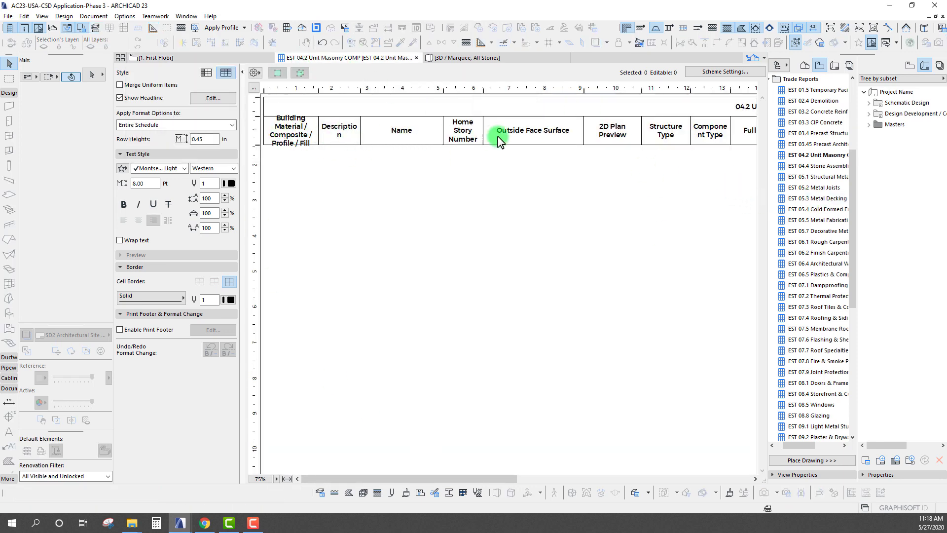
Set the masonry schedule's Hotlink Source criterion to the Content Plan .mod module
click(716, 73)
click(485, 162)
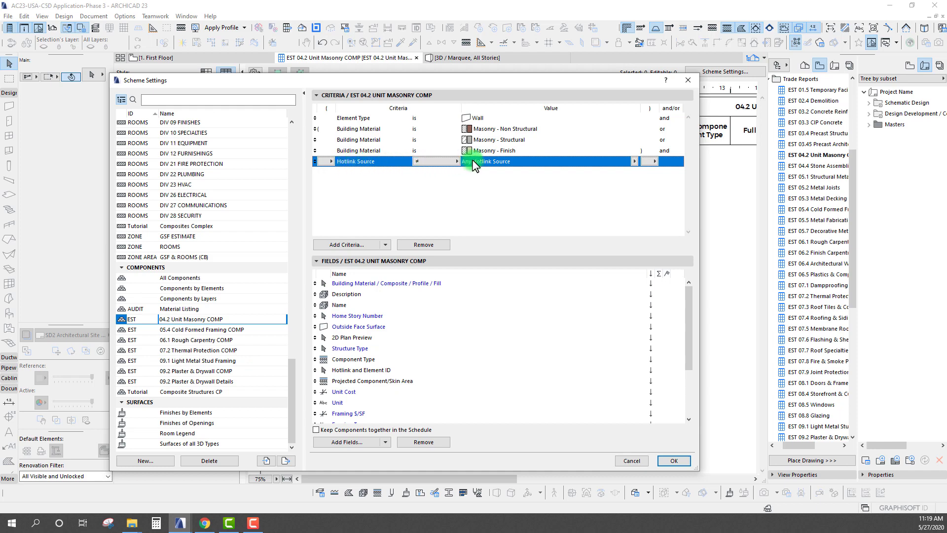
click(635, 161)
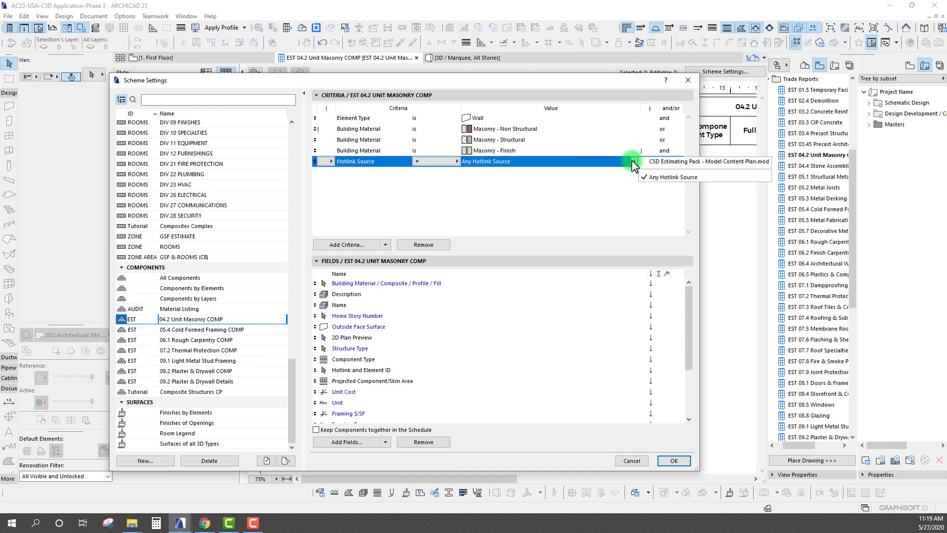
click(684, 162)
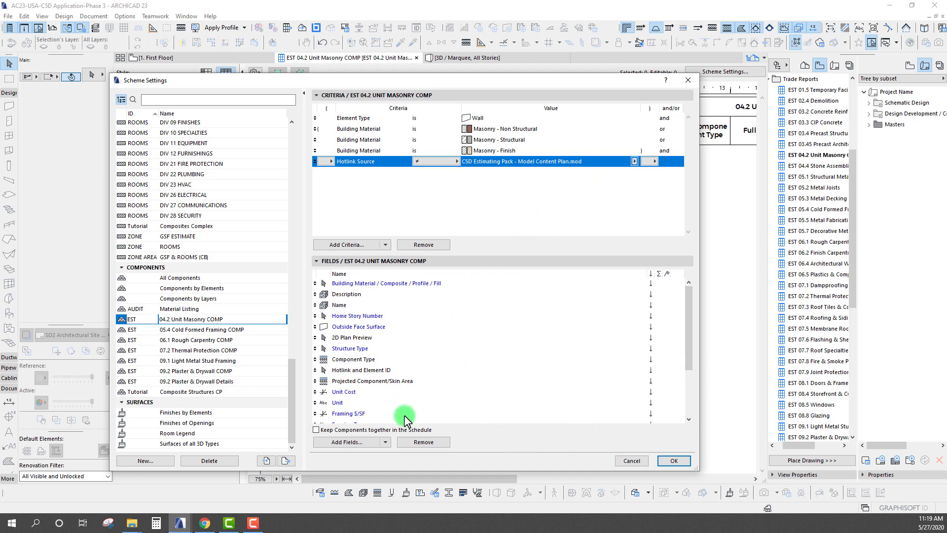
Return the criterion to Any Hotlink Source, then open the EST 03.3 CIP Concrete schedule
click(634, 161)
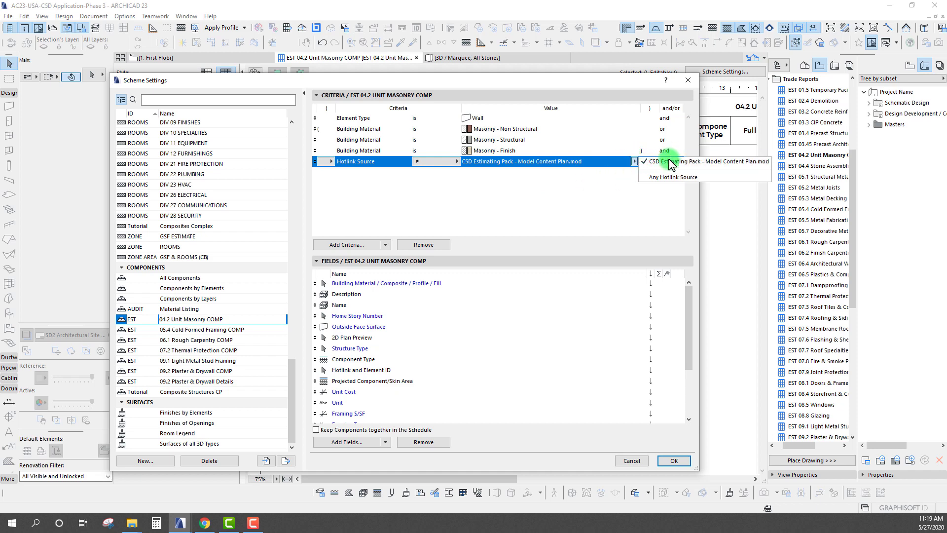
click(662, 177)
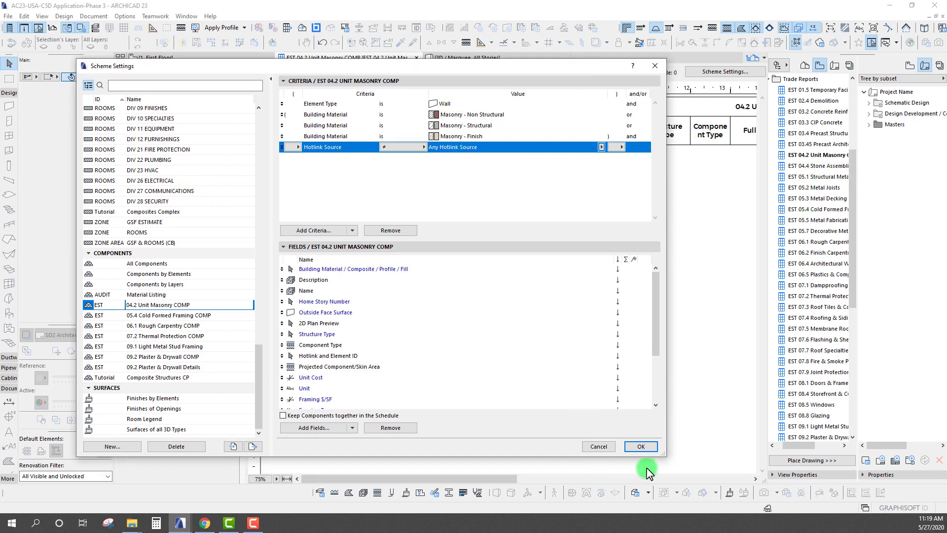
click(673, 461)
click(809, 123)
double_click(809, 127)
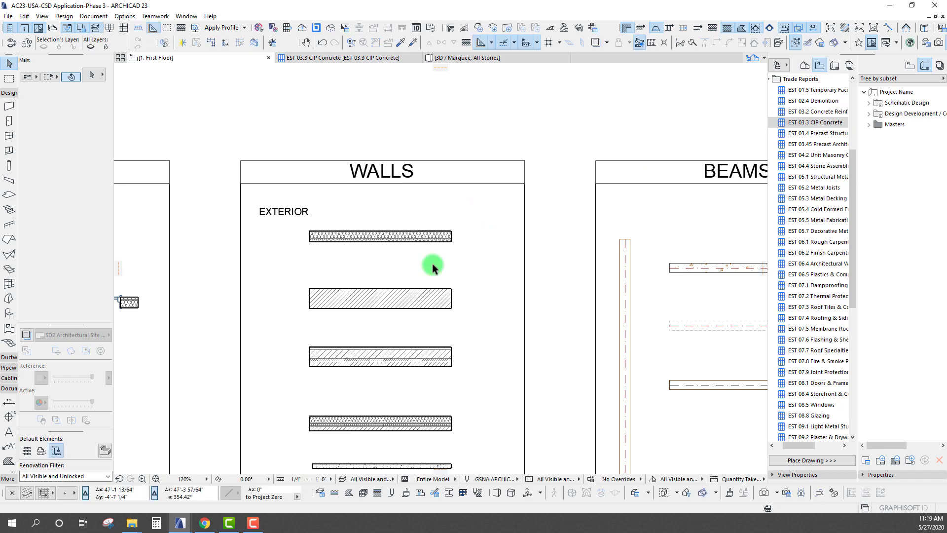
Pick up the content plan's C-01 concrete column settings and place a matching column on the plan
scroll(433, 264, down, 6)
scroll(434, 202, up, 8)
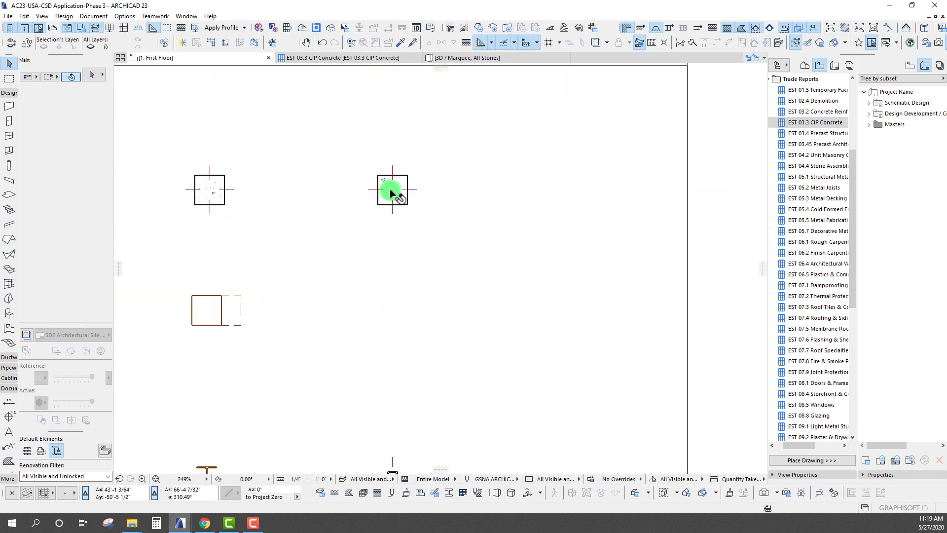
alt+click(397, 187)
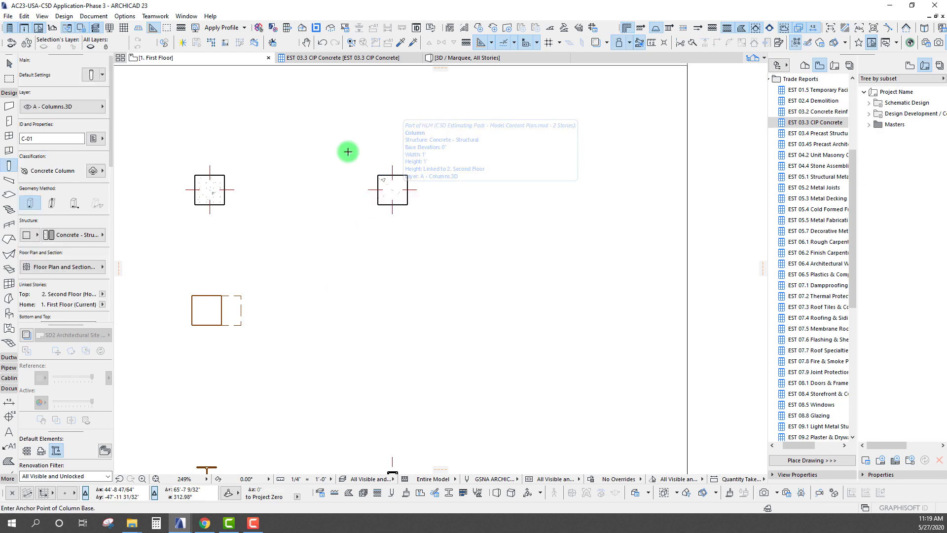
scroll(423, 249, down, 7)
scroll(417, 345, down, 4)
scroll(416, 335, up, 6)
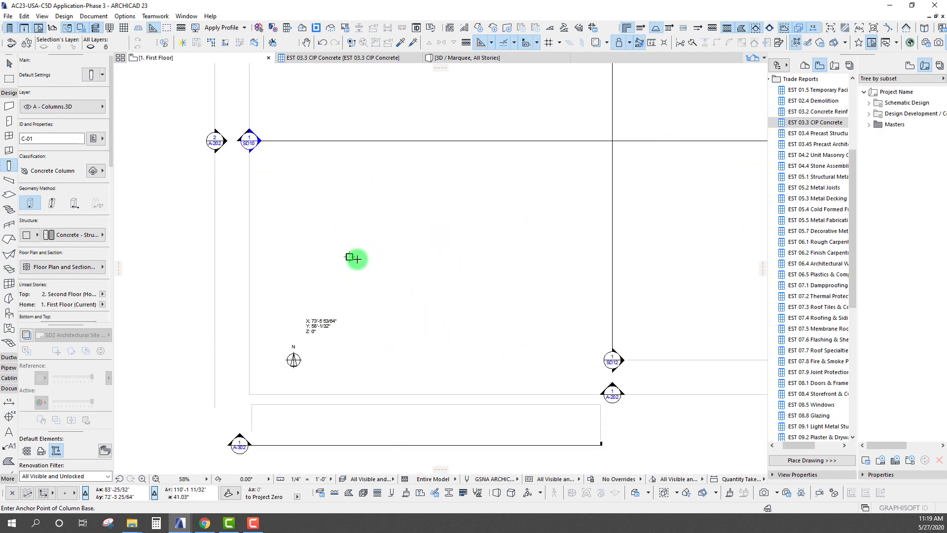
click(349, 256)
key(ctrl+u)
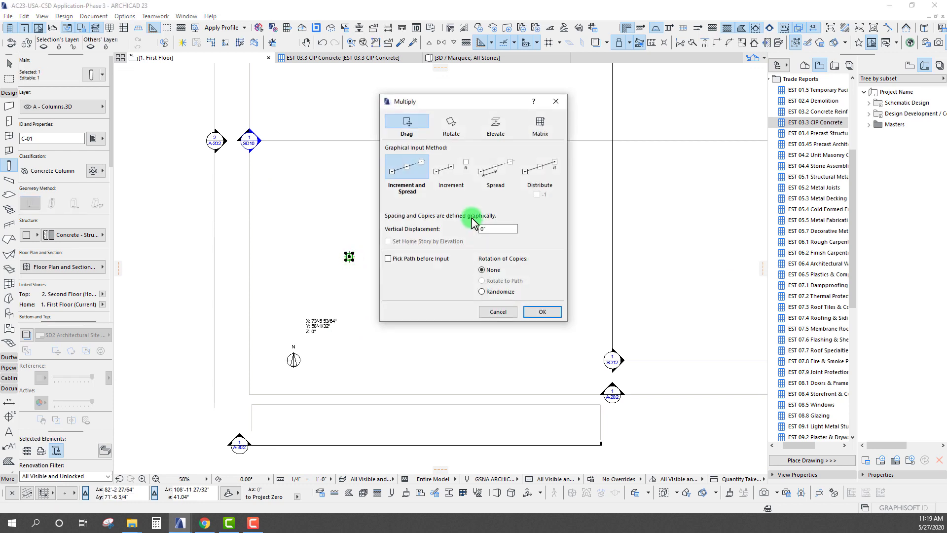
Multiply the column into a 45-column matrix with 20' and 15' spacings
click(540, 123)
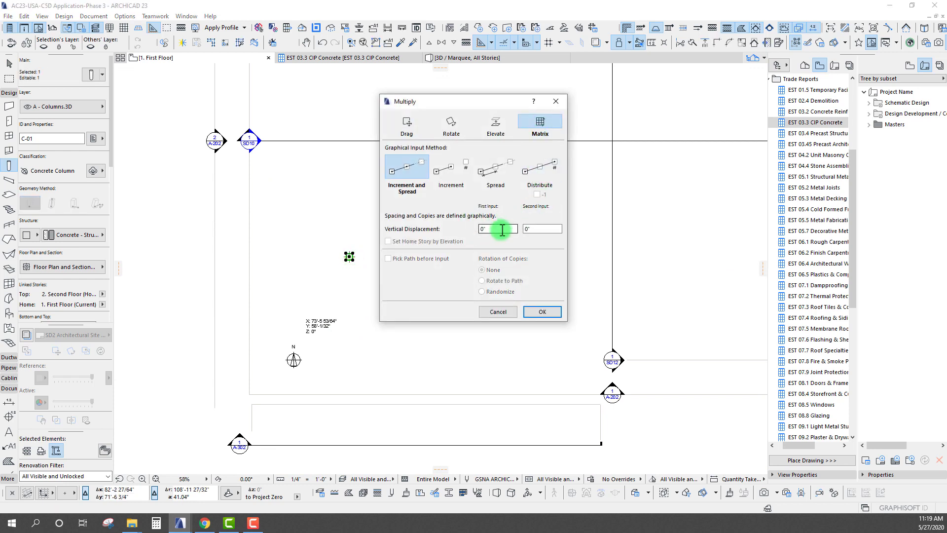
click(542, 311)
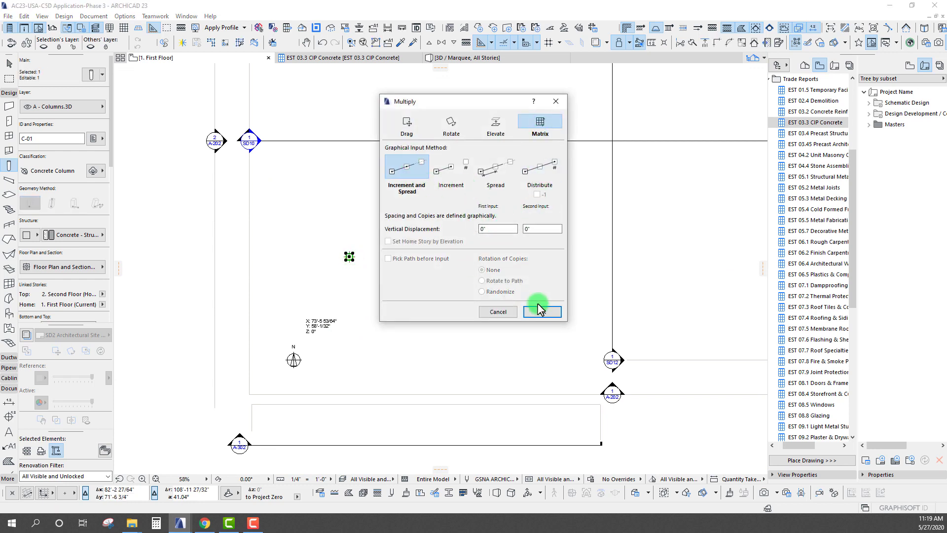
click(349, 256)
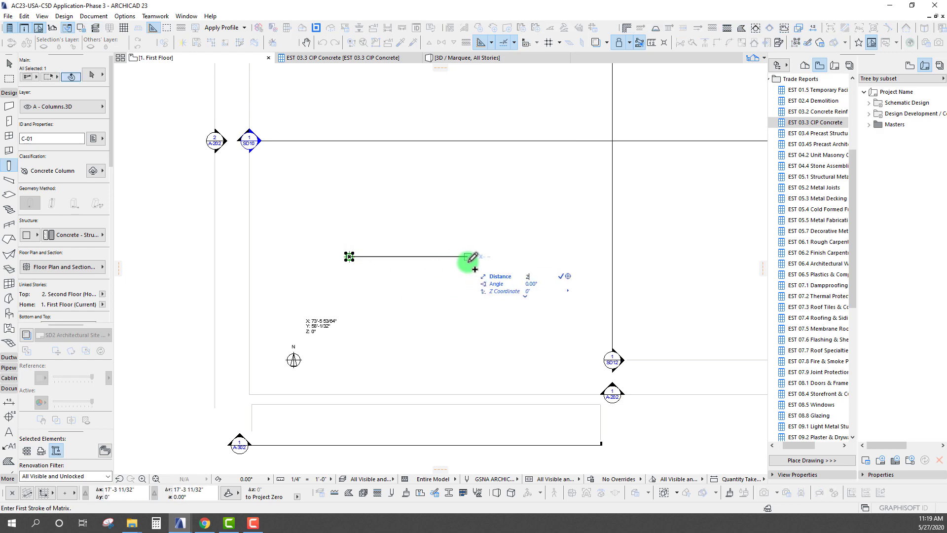
text(20)
key(Return)
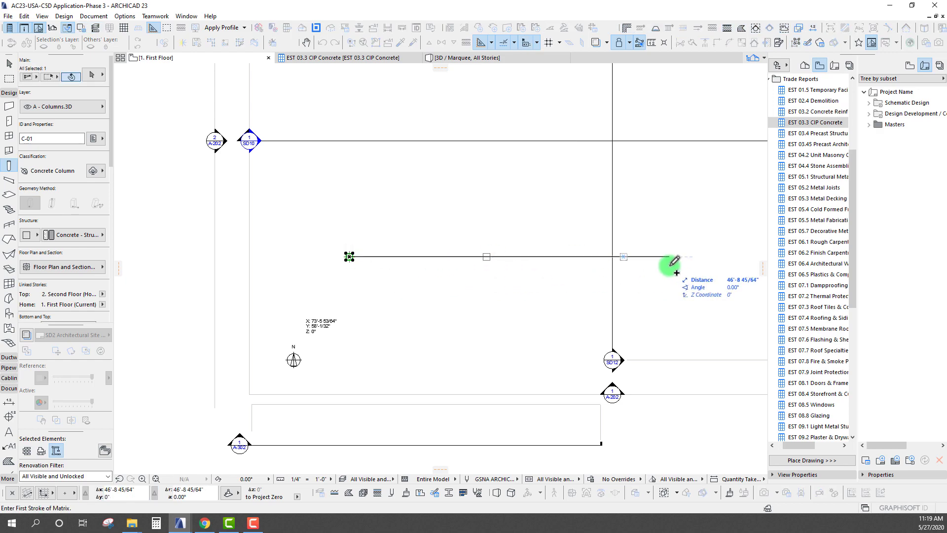
scroll(328, 328, down, 3)
click(396, 326)
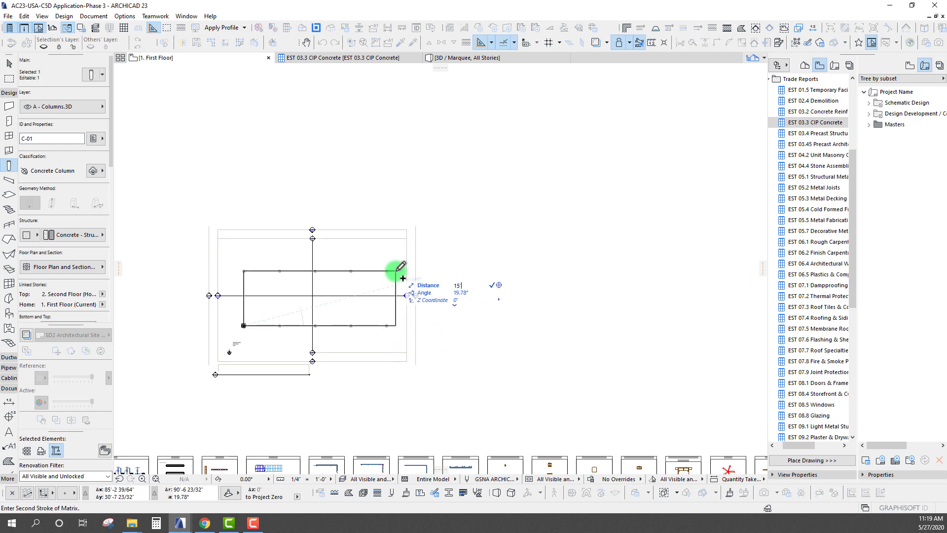
key(Return)
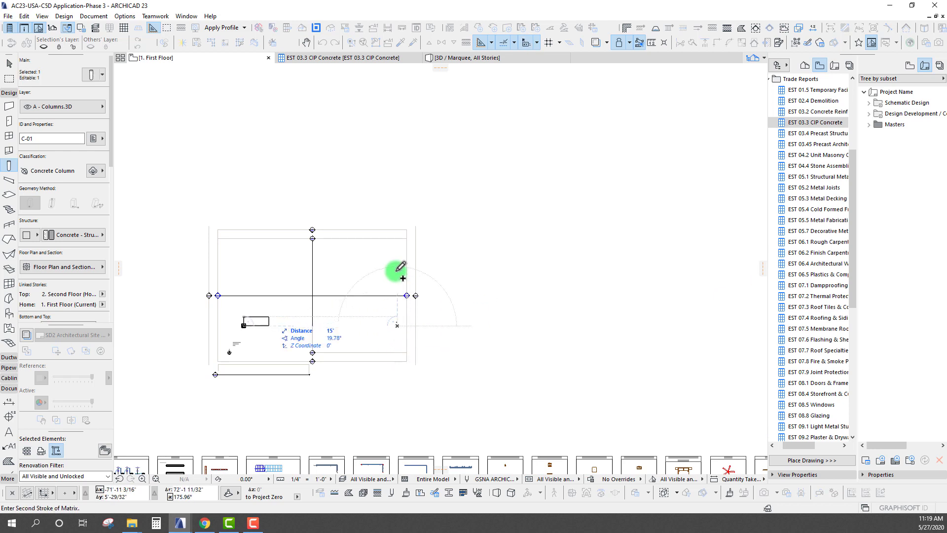
click(378, 260)
scroll(321, 247, up, 3)
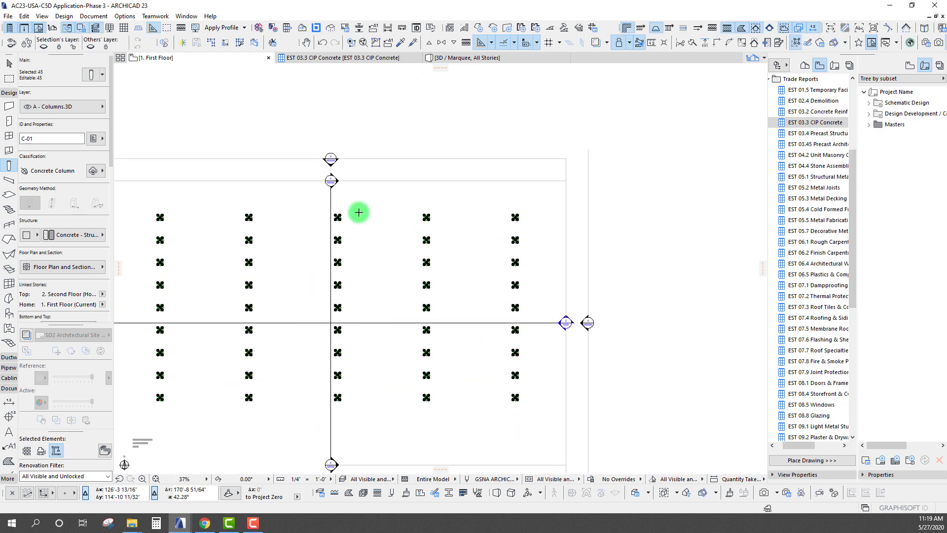
click(315, 59)
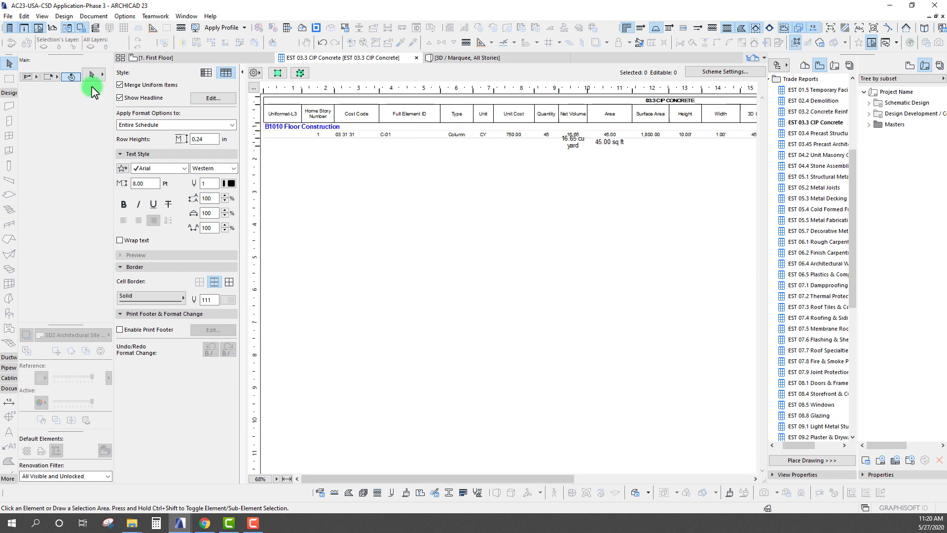
Toggle Merge Uniform Items off and back on in the EST 03.3 CIP Concrete schedule
click(119, 86)
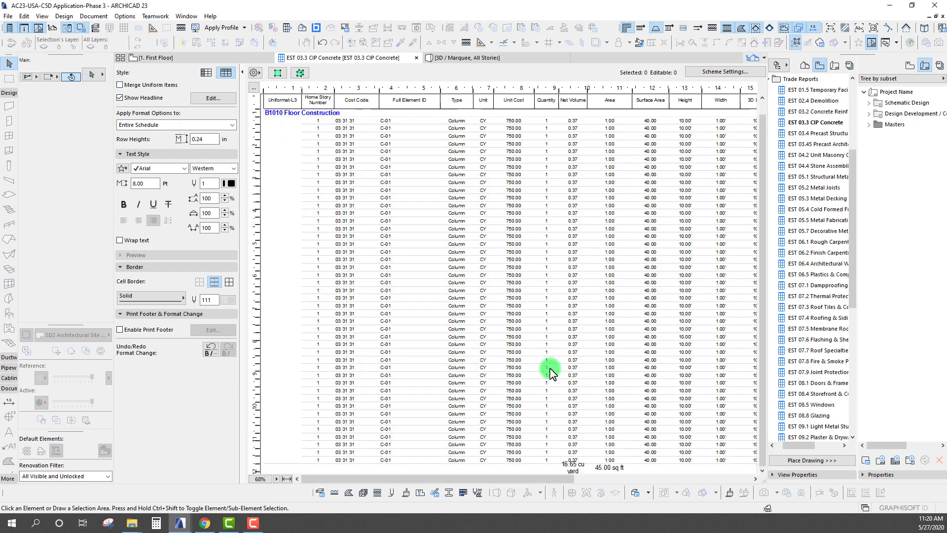
click(463, 158)
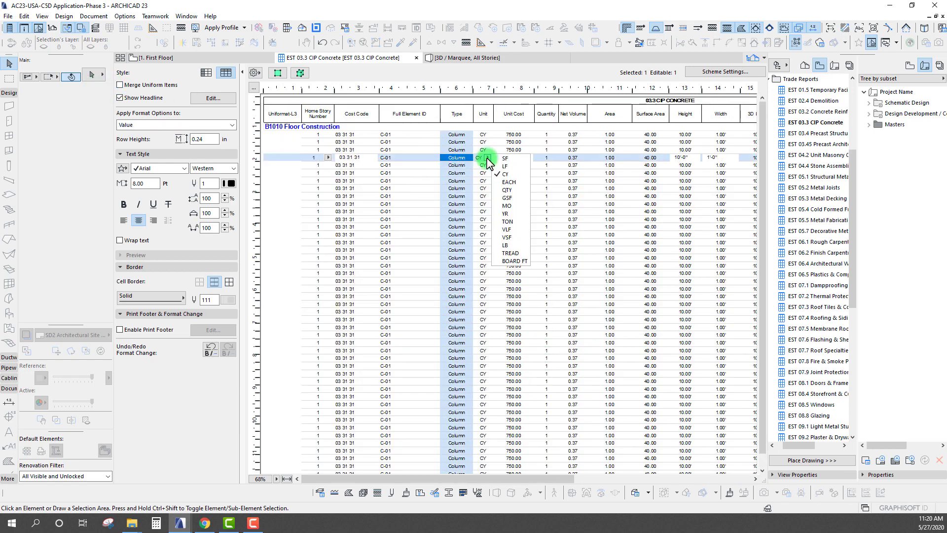
click(120, 85)
On the First Floor plan, select all 45 grid columns and delete them
click(208, 58)
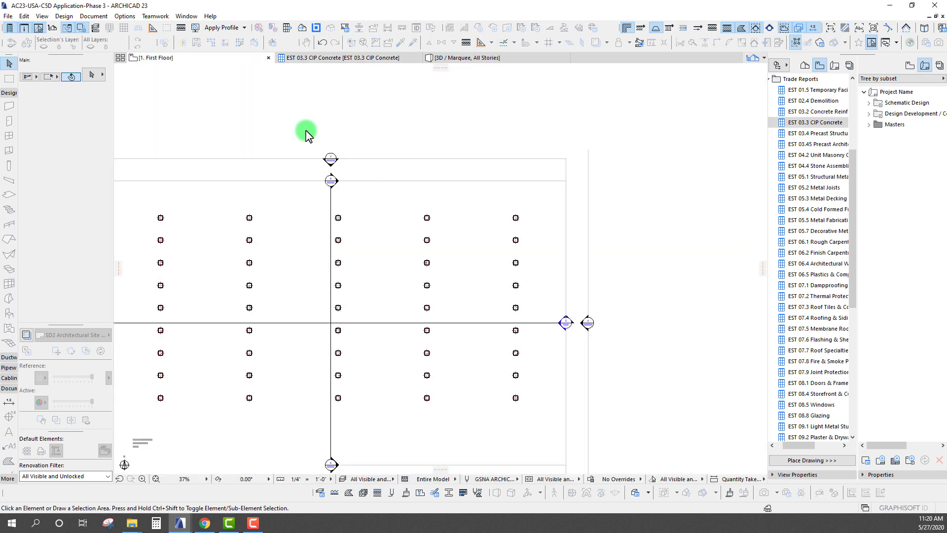
click(236, 172)
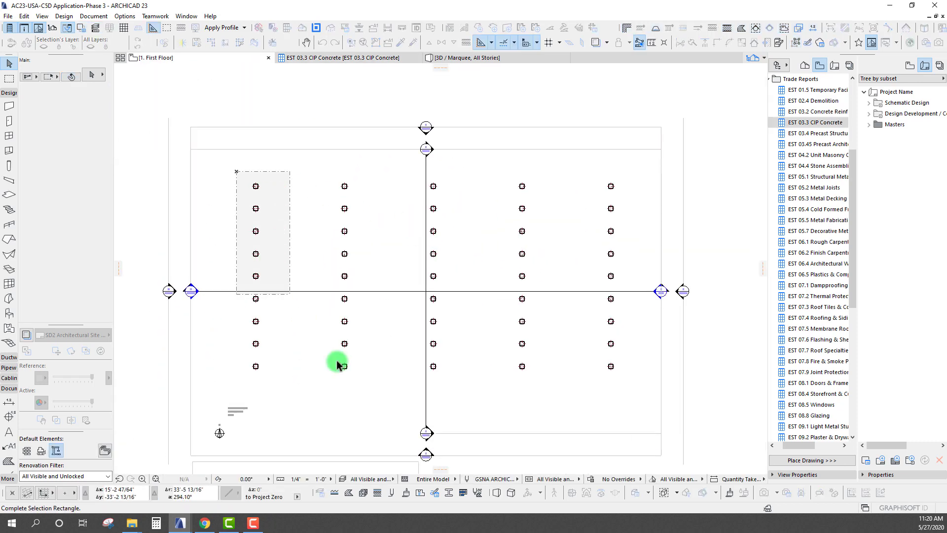
click(629, 378)
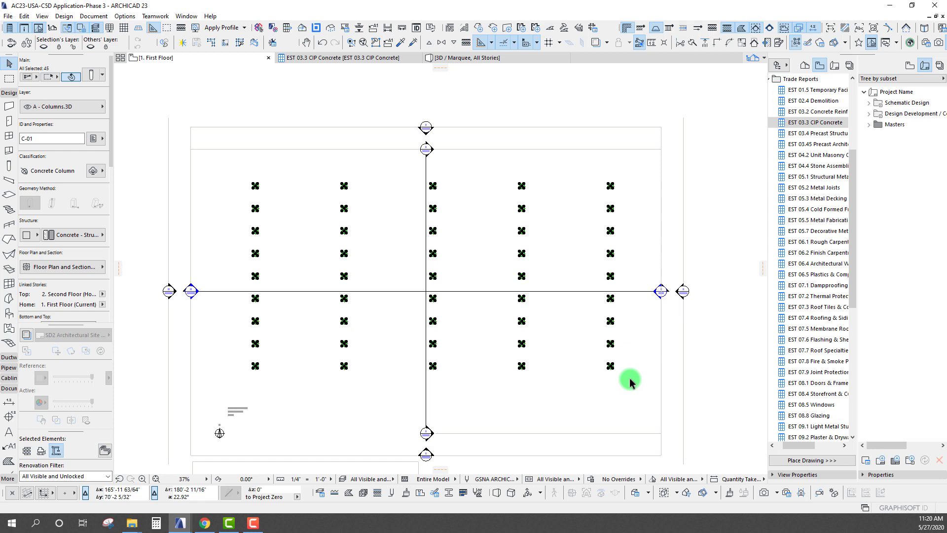
key(Delete)
scroll(515, 359, down, 6)
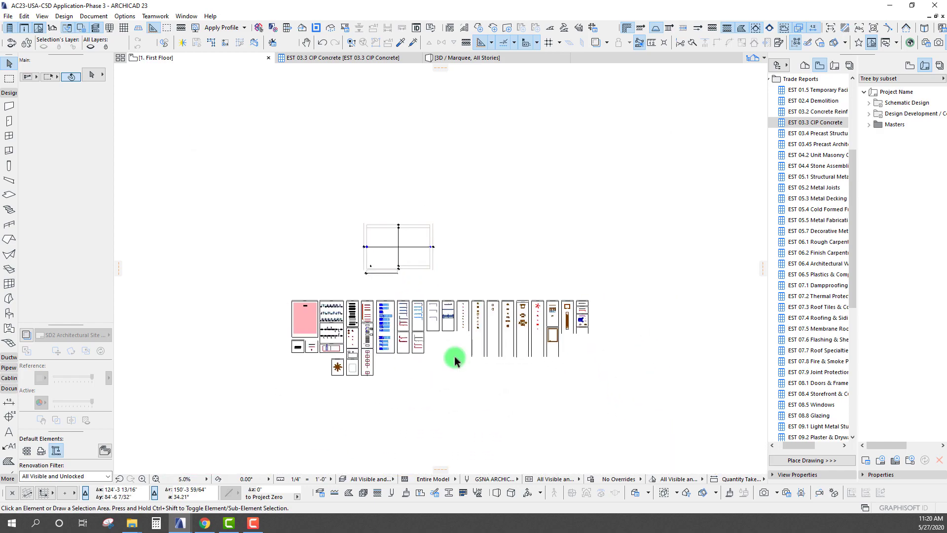
Pick up the concrete slab sample's settings and draw a rectangular slab between the grid lines
scroll(357, 347, up, 6)
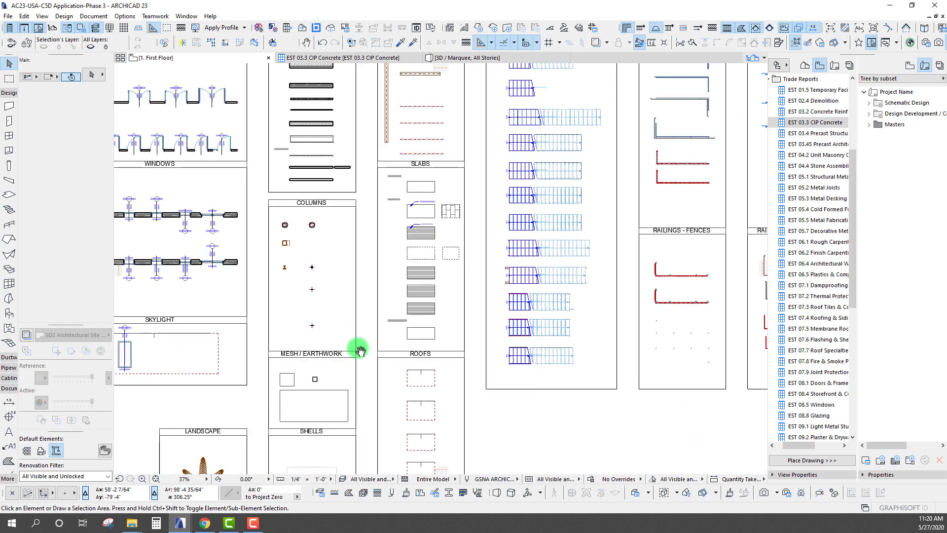
scroll(359, 350, up, 4)
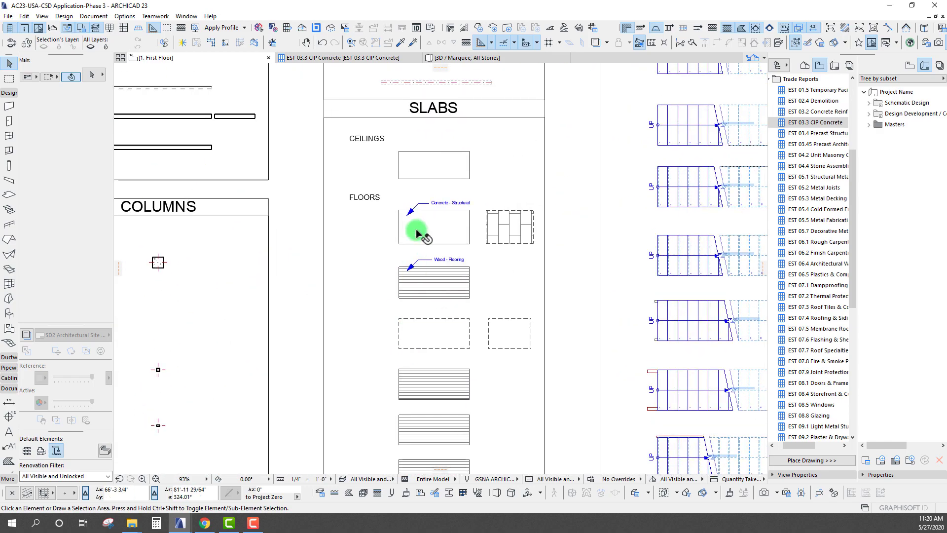
alt+click(416, 229)
scroll(378, 277, down, 4)
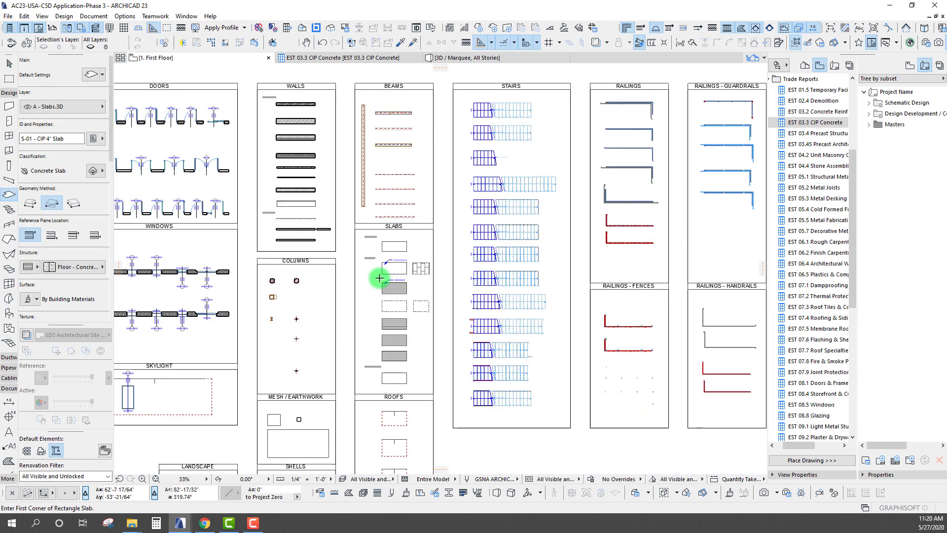
scroll(378, 277, up, 5)
click(370, 206)
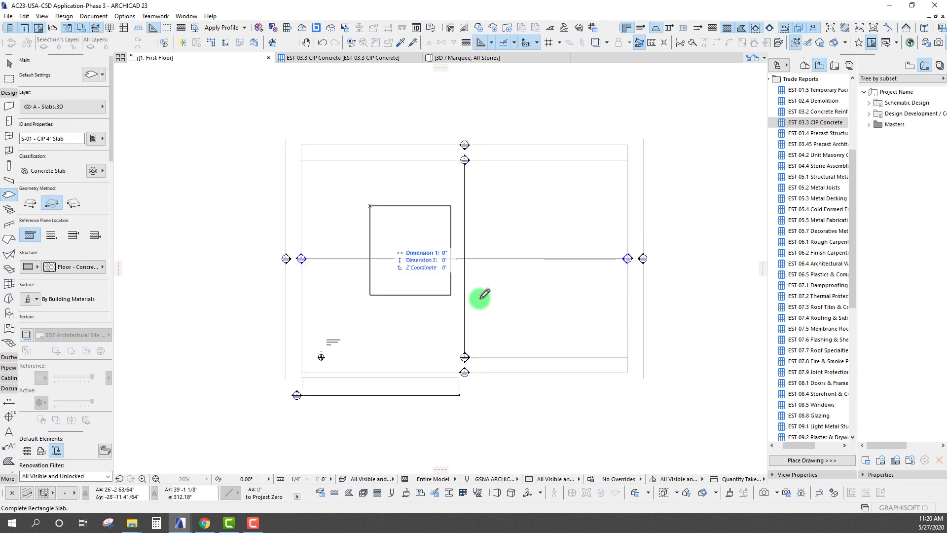
click(554, 318)
Pick up the exterior wall sample and Magic Wand walls around the slab edge
middle_drag(377, 368, 482, 132)
scroll(326, 357, up, 7)
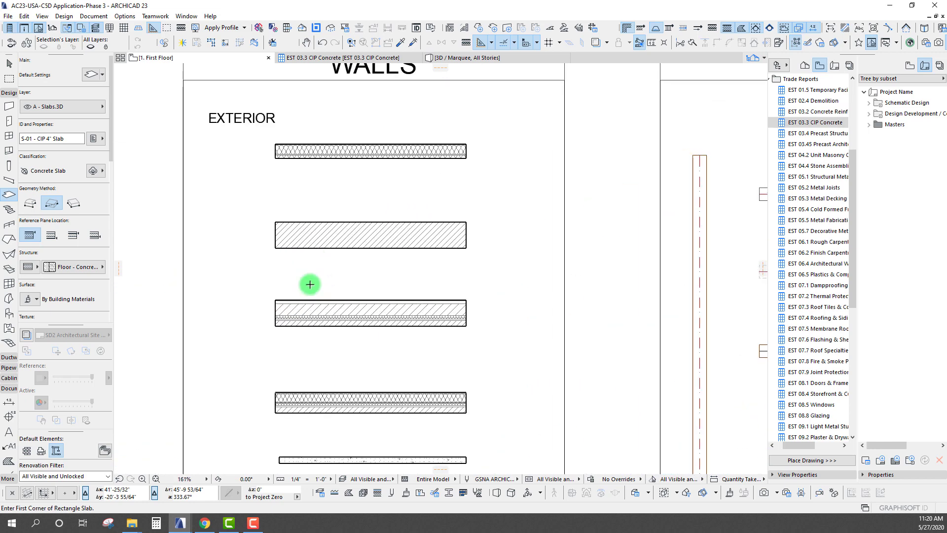
alt+click(306, 313)
scroll(292, 353, down, 4)
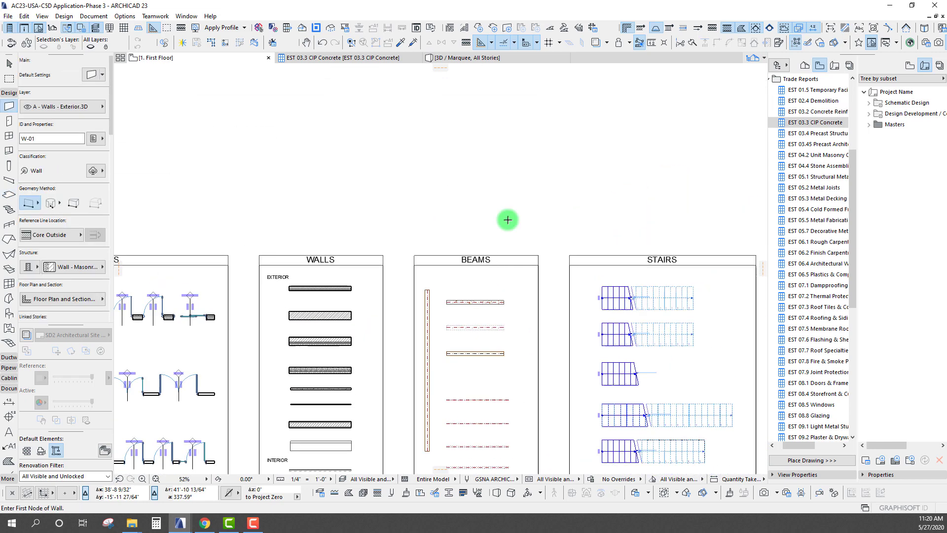
scroll(508, 220, down, 2)
middle_drag(508, 220, 372, 251)
key(space)
click(396, 239)
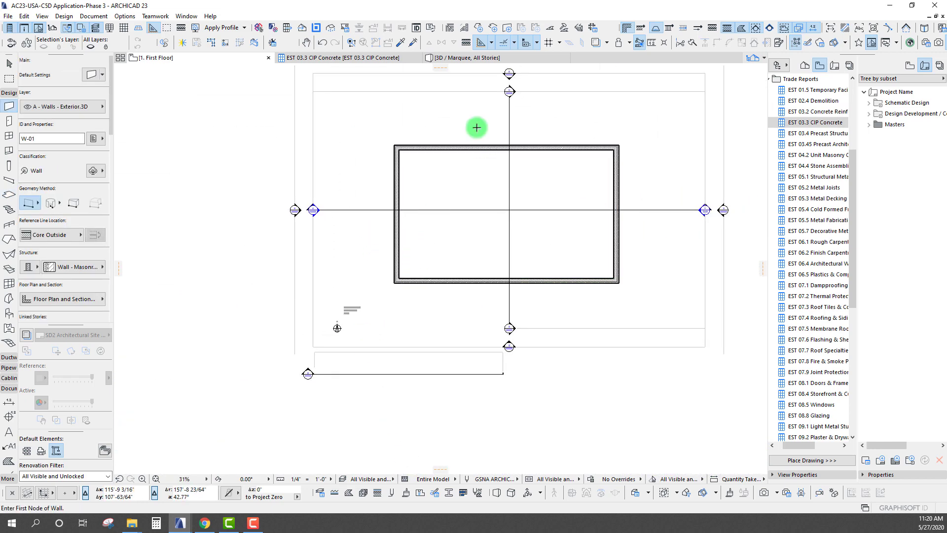
Pick up the roof sample's settings and Magic Wand a multi-plane hip roof over the walls
scroll(491, 318, down, 3)
middle_drag(473, 432, 455, 182)
scroll(353, 277, up, 4)
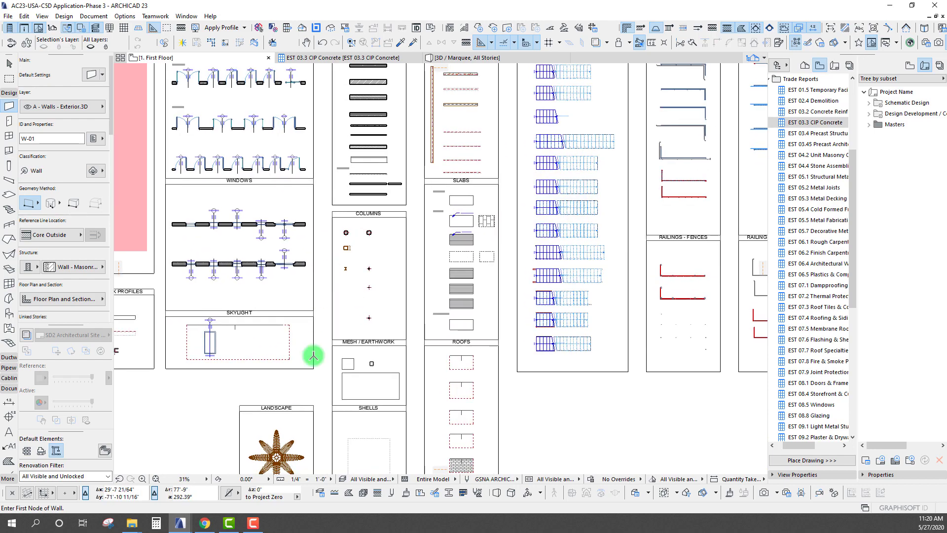
middle_drag(313, 355, 395, 173)
scroll(426, 192, up, 3)
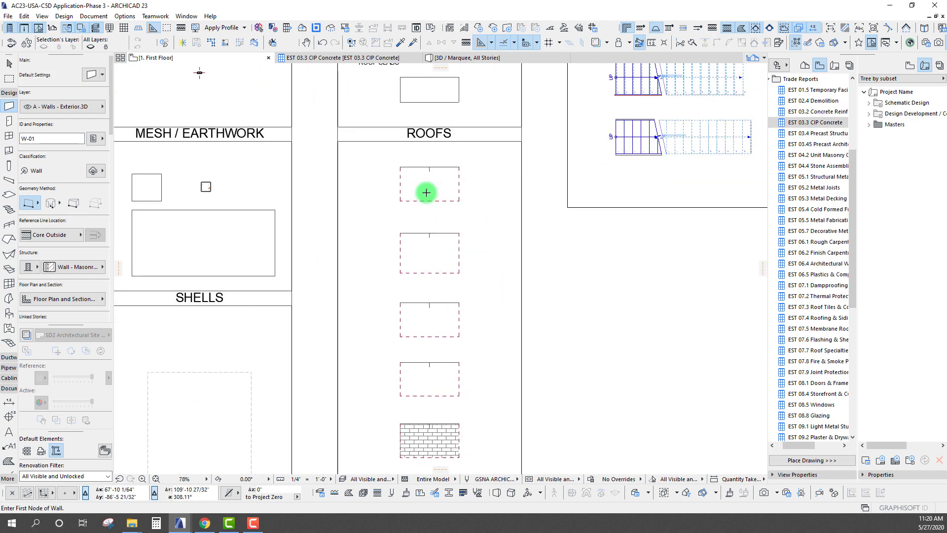
alt+click(429, 191)
scroll(375, 245, down, 8)
middle_drag(417, 91, 366, 304)
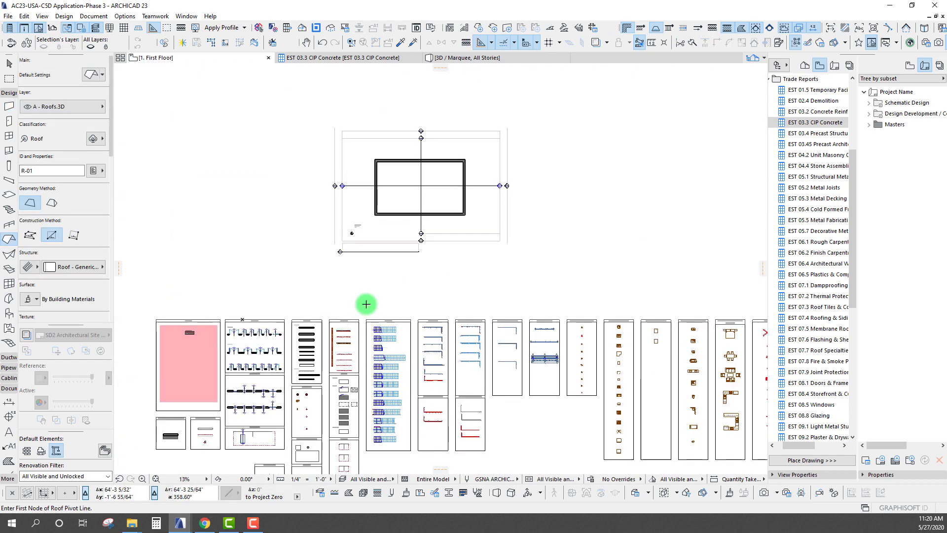
scroll(366, 304, up, 3)
middle_drag(428, 227, 346, 370)
click(51, 204)
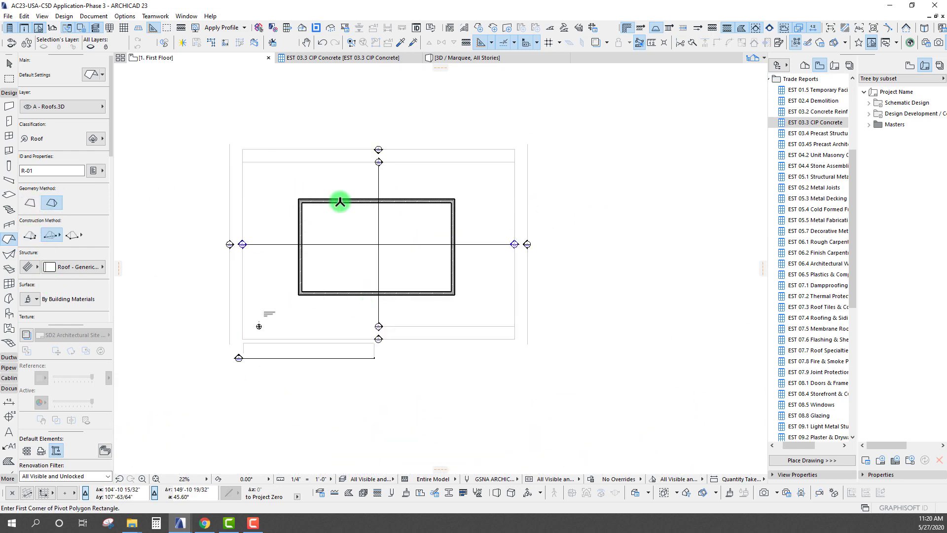
click(340, 201)
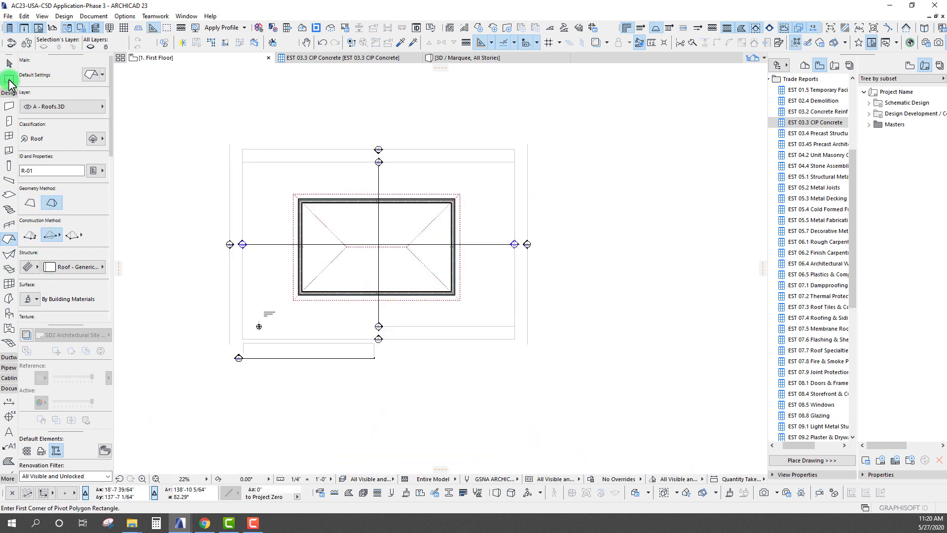
click(10, 80)
click(272, 176)
Show the marqueed building in 3D and move the floating roof down onto the walls
click(485, 312)
key(F5)
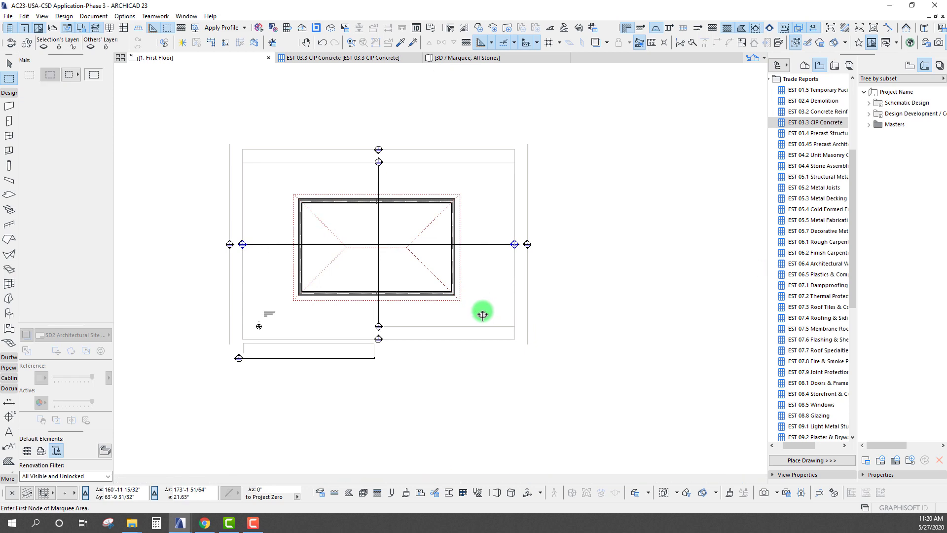
key(F5)
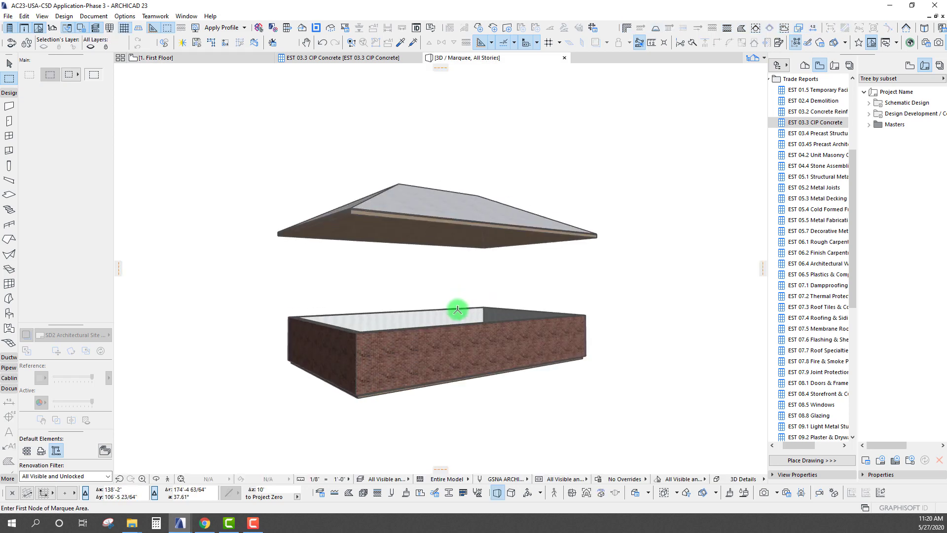
shift+middle_drag(457, 309, 454, 343)
shift+click(391, 202)
key(ctrl+d)
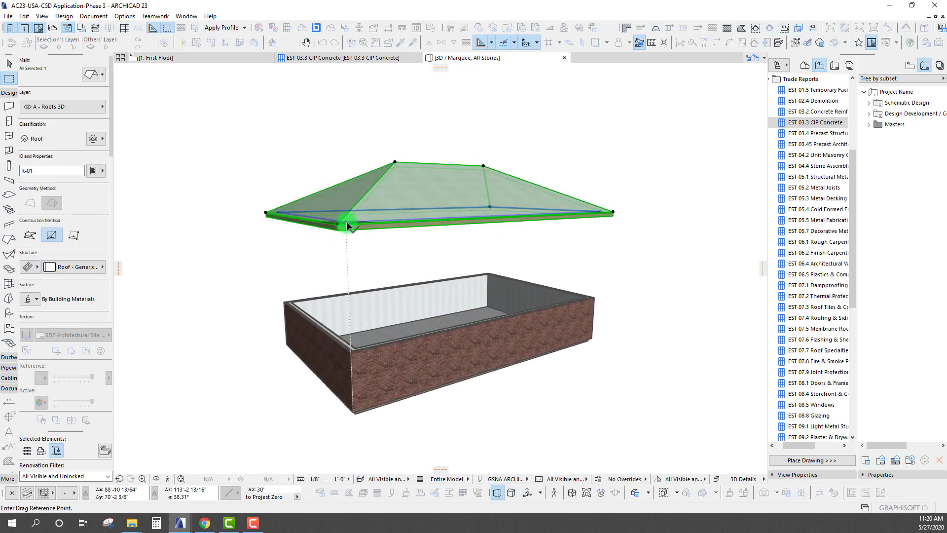
click(347, 221)
click(344, 359)
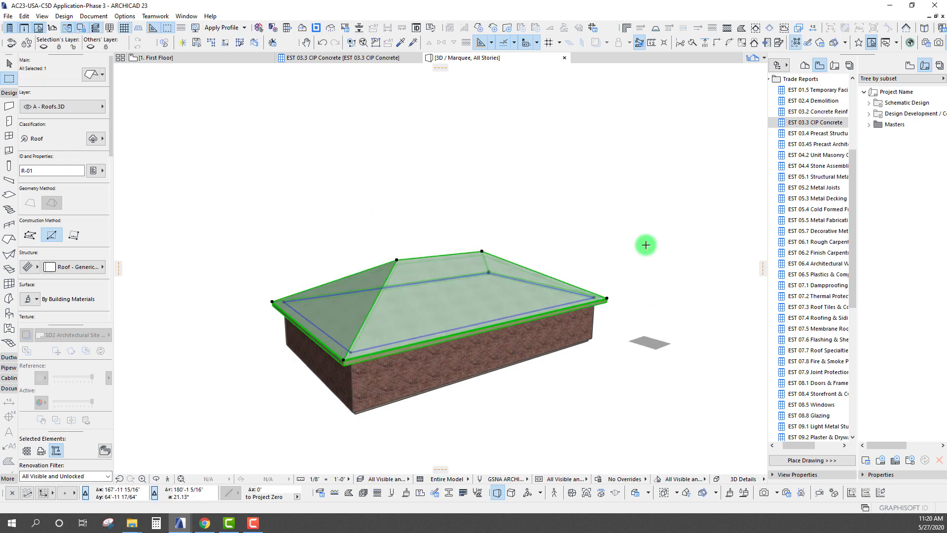
shift+middle_drag(577, 338, 527, 279)
key(Escape)
Open the EST 06.1 Rough Carpentry COMP schedule and view its roof row in 3D
click(812, 245)
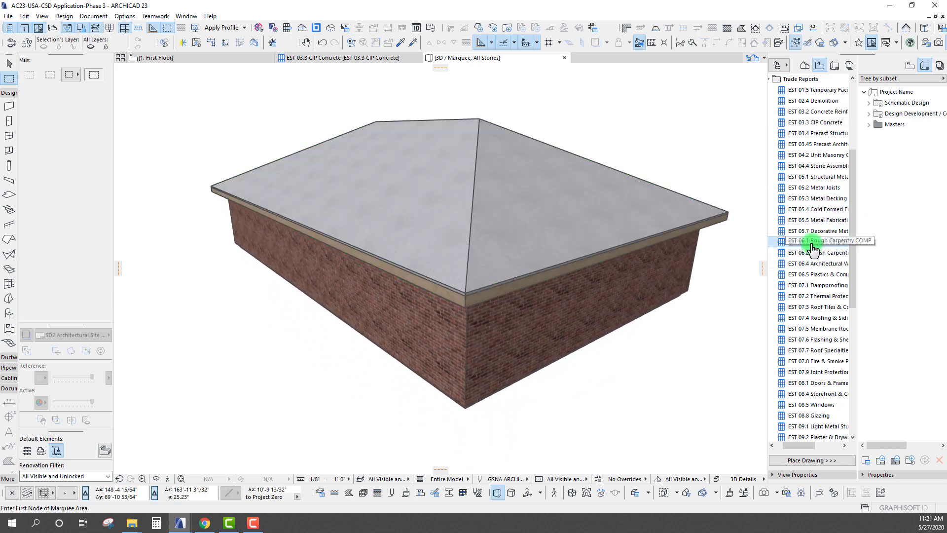
double_click(802, 244)
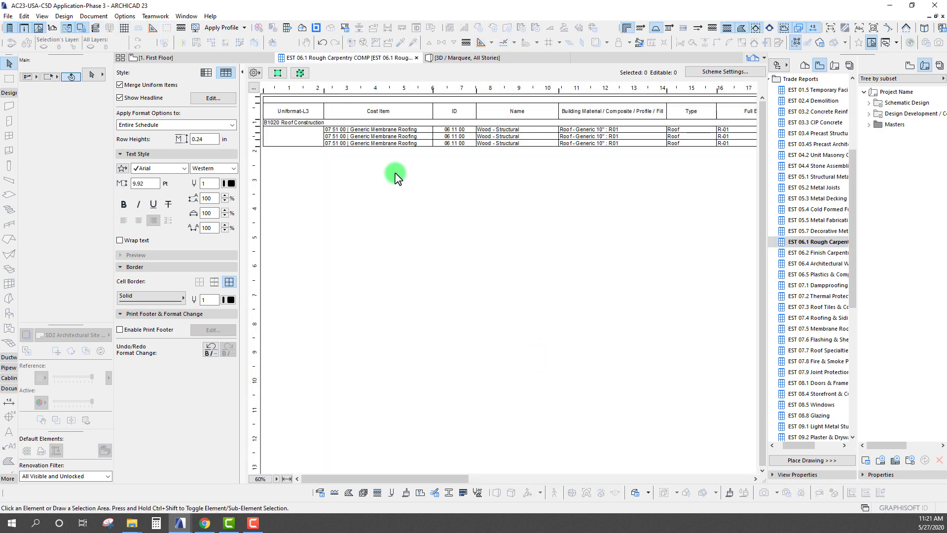
click(295, 126)
click(300, 72)
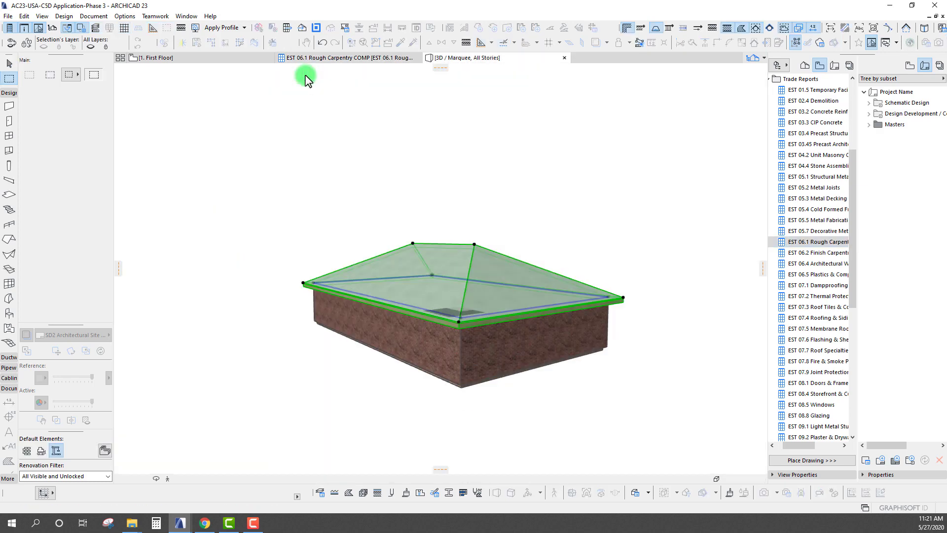
key(F2)
click(366, 210)
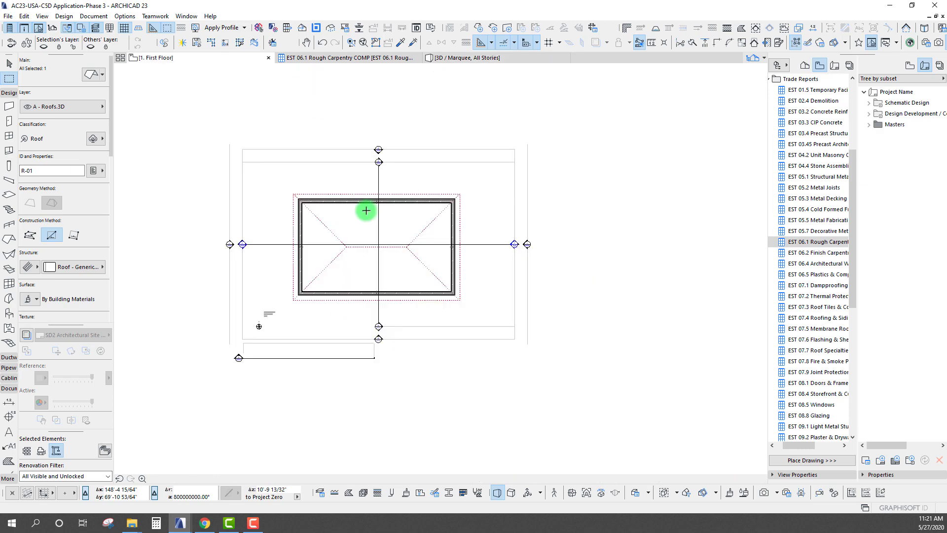
Select all First Floor plan elements and use Break Hotlink (Embed Elements) on the modules
key(Escape)
key(Escape)
scroll(322, 257, down, 6)
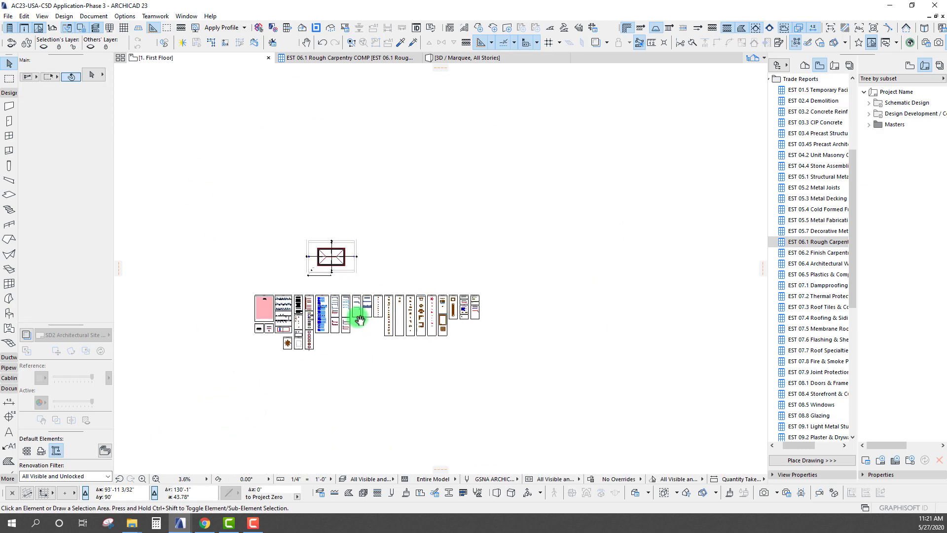
scroll(363, 306, up, 1)
scroll(369, 277, up, 3)
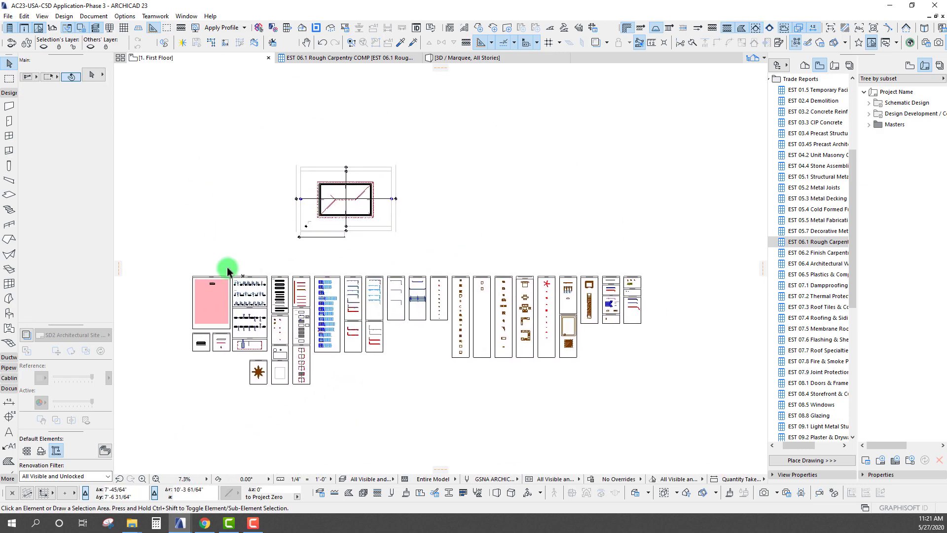
click(192, 277)
key(ctrl+a)
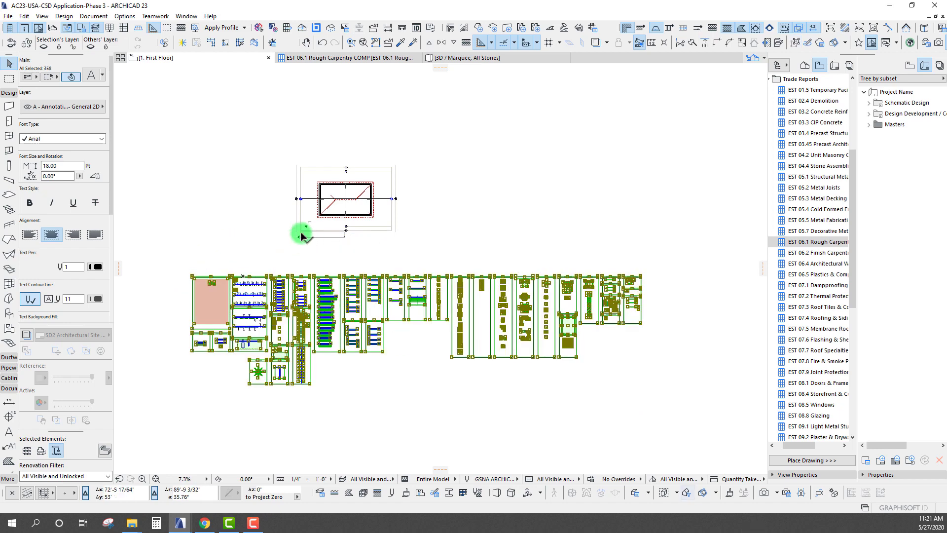
right_click(198, 239)
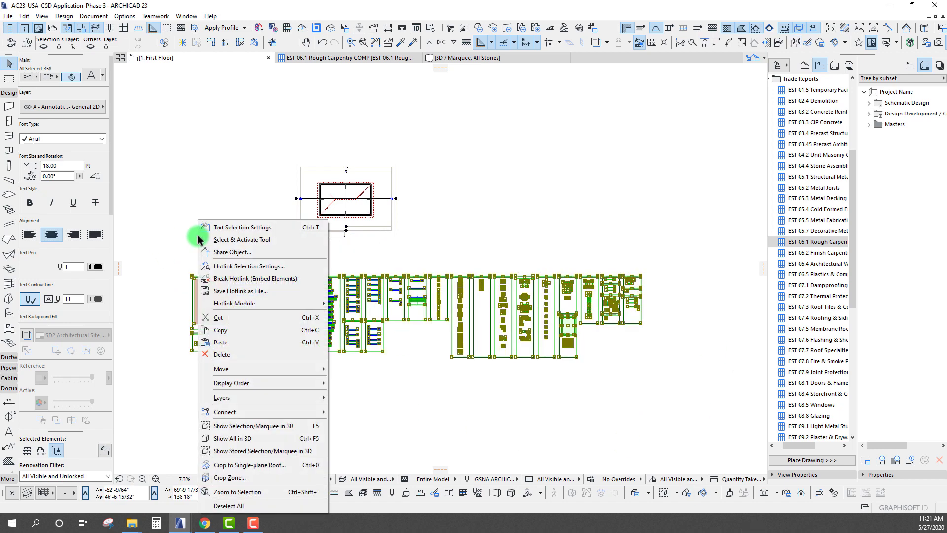
click(252, 280)
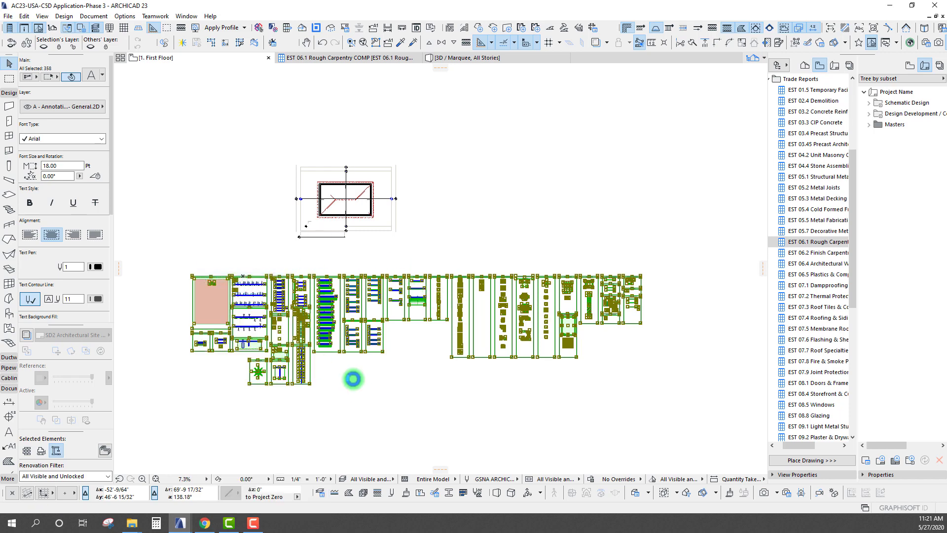
key(Delete)
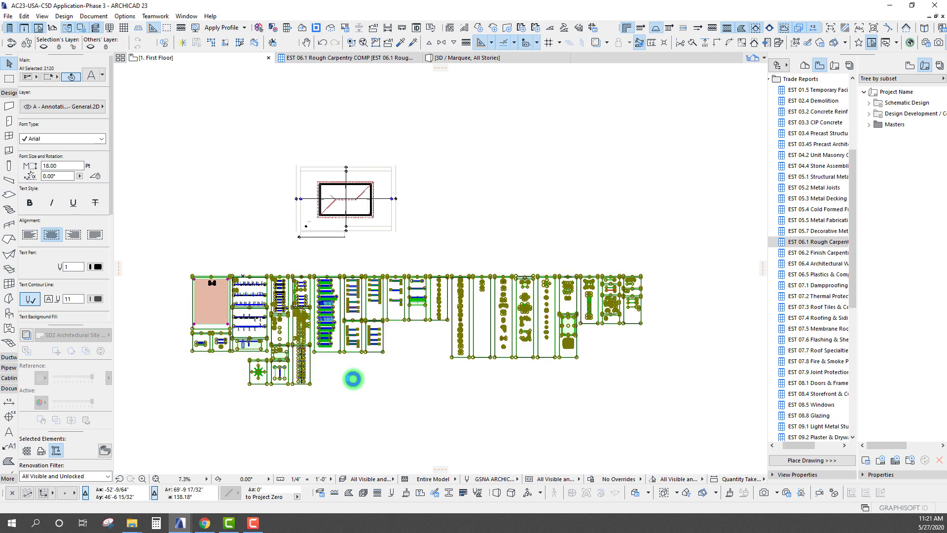
click(312, 291)
scroll(294, 295, up, 10)
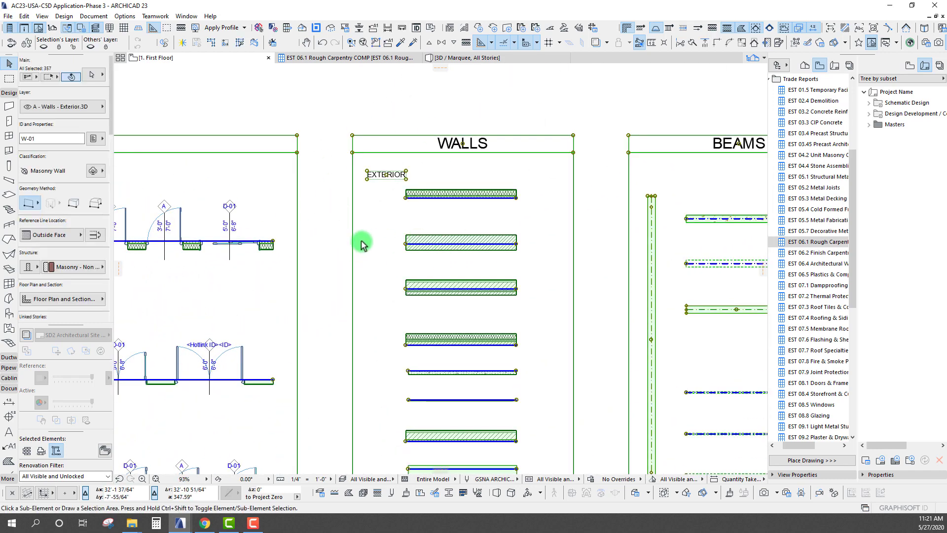
Check a WALLS-drawing wall's properties, then open the EST 04.2 Unit Masonry COMP schedule
click(428, 244)
click(97, 140)
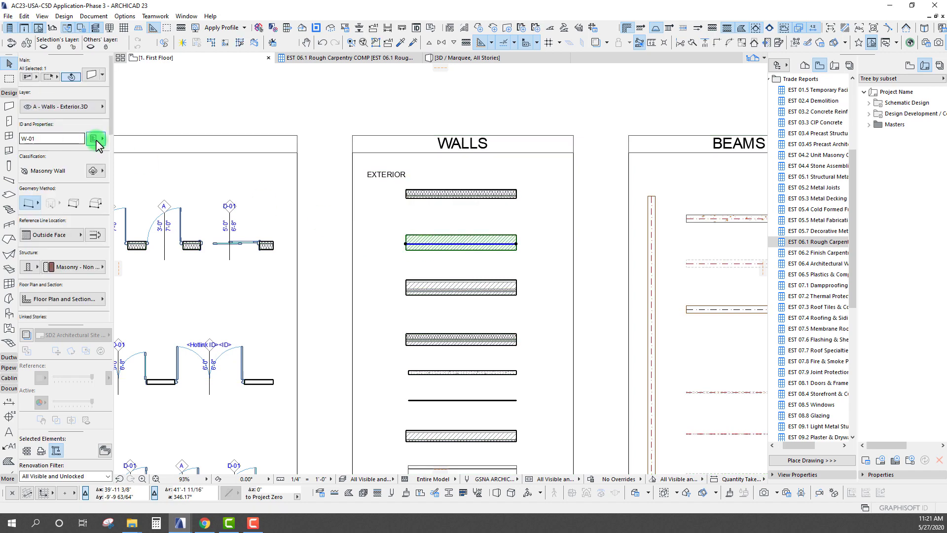
click(102, 142)
key(Escape)
key(Escape)
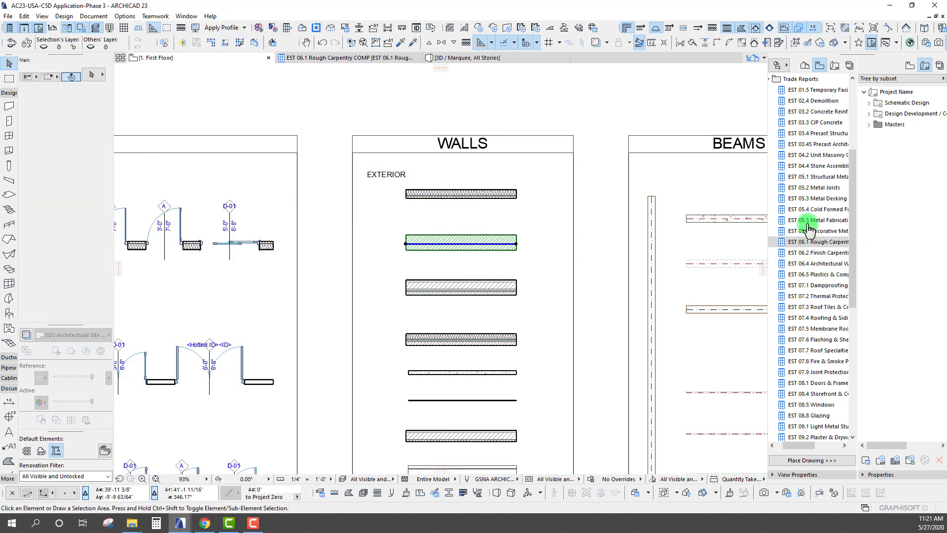
double_click(809, 155)
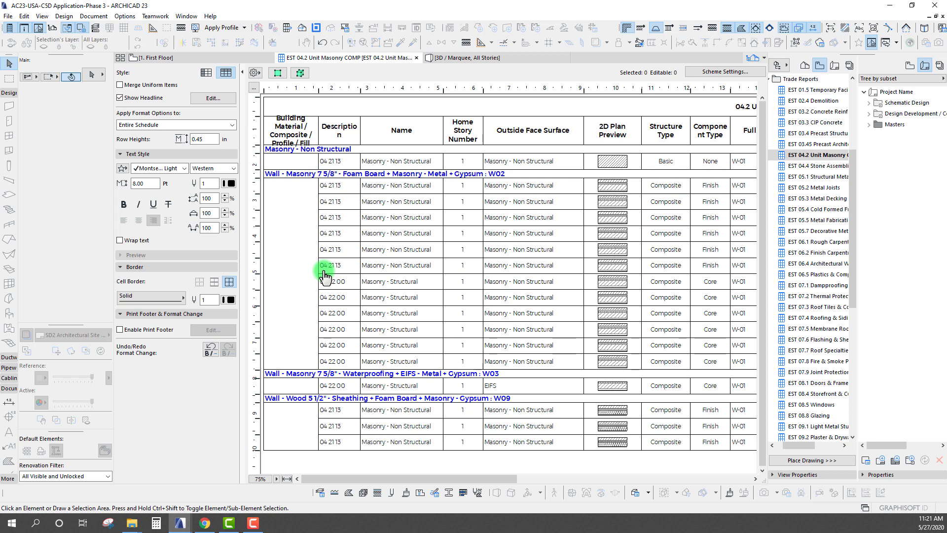
Marquee-select all detail drawings on the First Floor plan
click(202, 57)
scroll(345, 225, down, 5)
scroll(351, 231, down, 3)
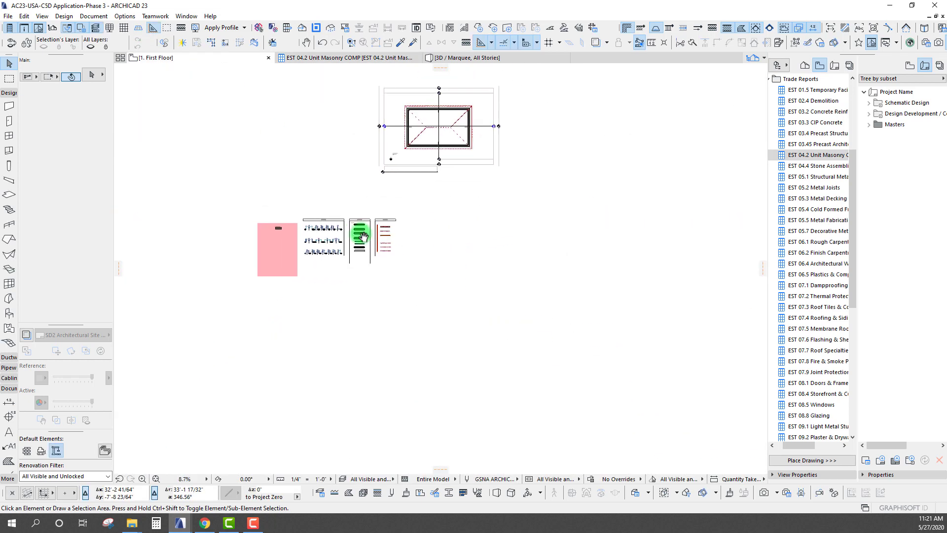
click(221, 207)
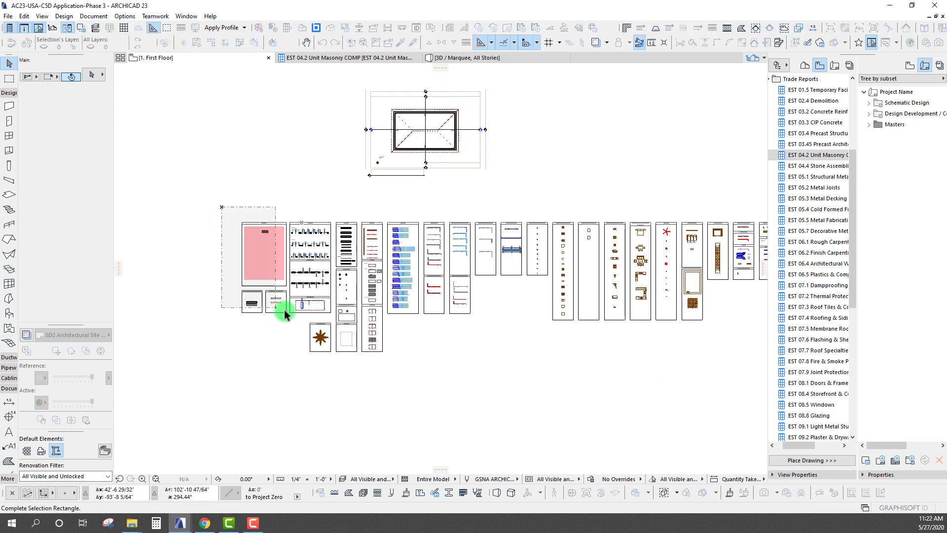
middle_drag(662, 351, 336, 339)
click(471, 360)
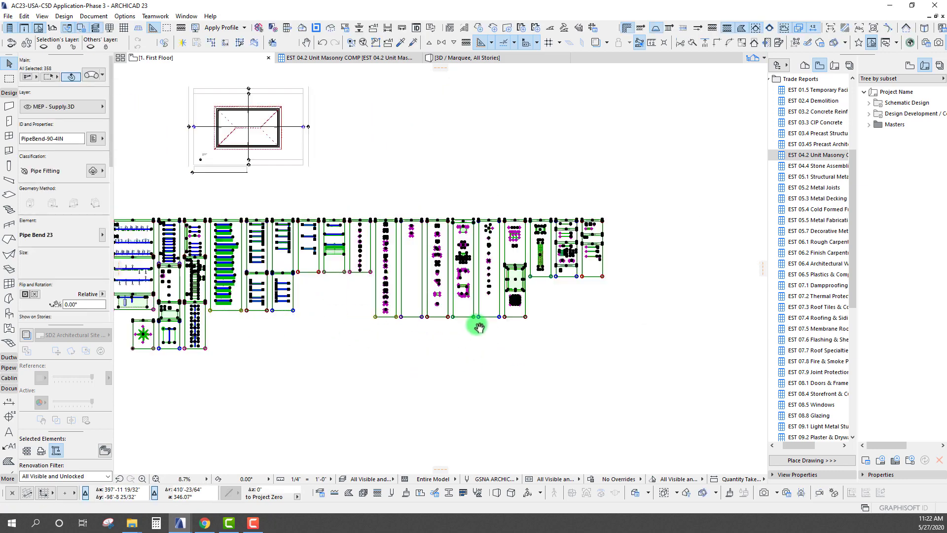
Save the selection as a module over the existing CSD Estimating Pack - Model Content Plan.mod
click(7, 15)
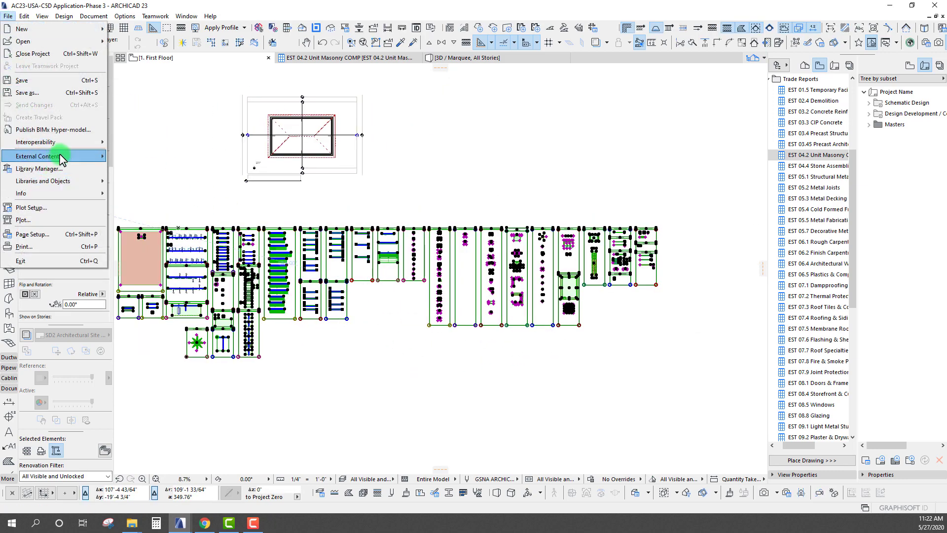
mouse_move(61, 155)
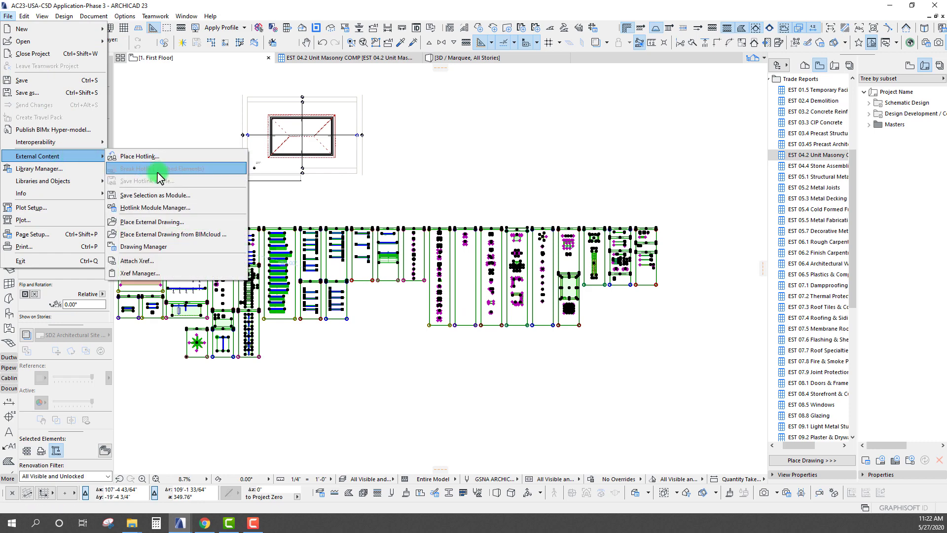
click(167, 197)
click(443, 158)
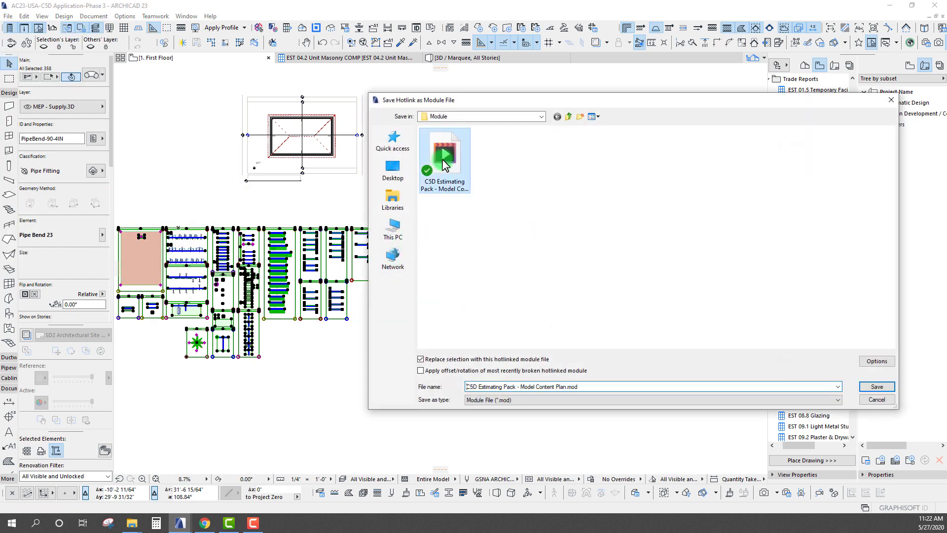
click(877, 386)
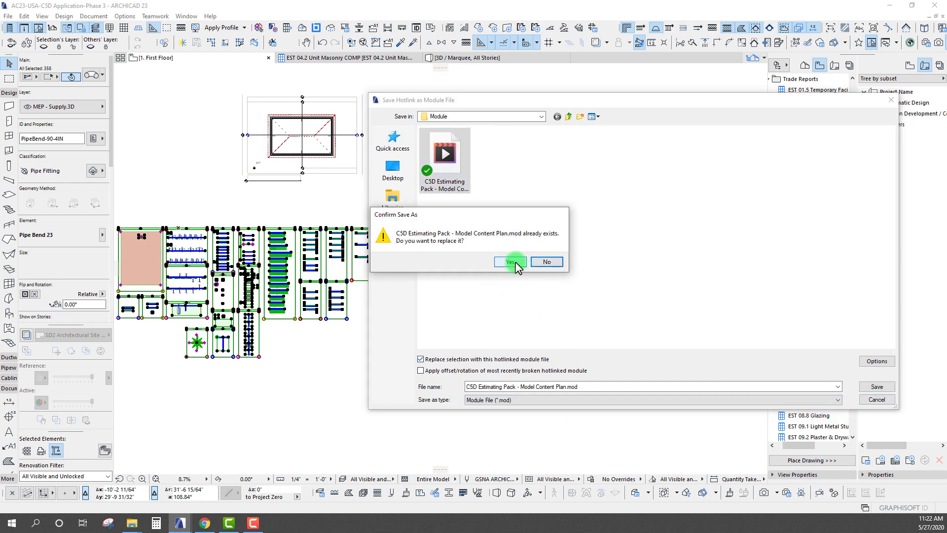
click(511, 261)
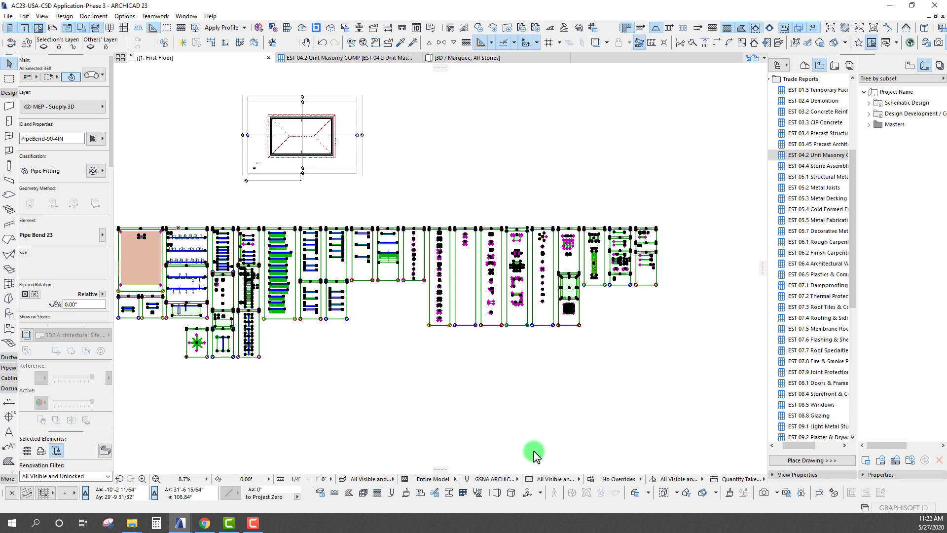
key(Delete)
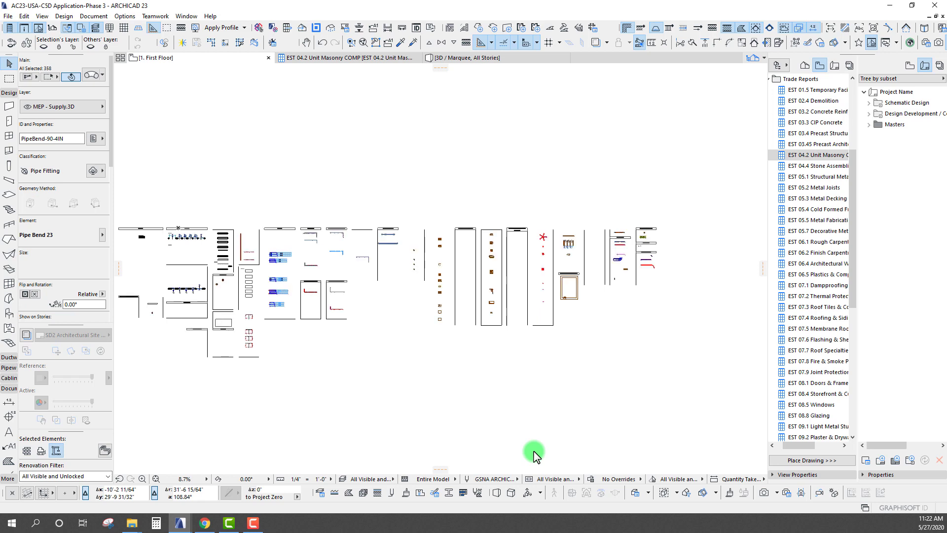
click(534, 454)
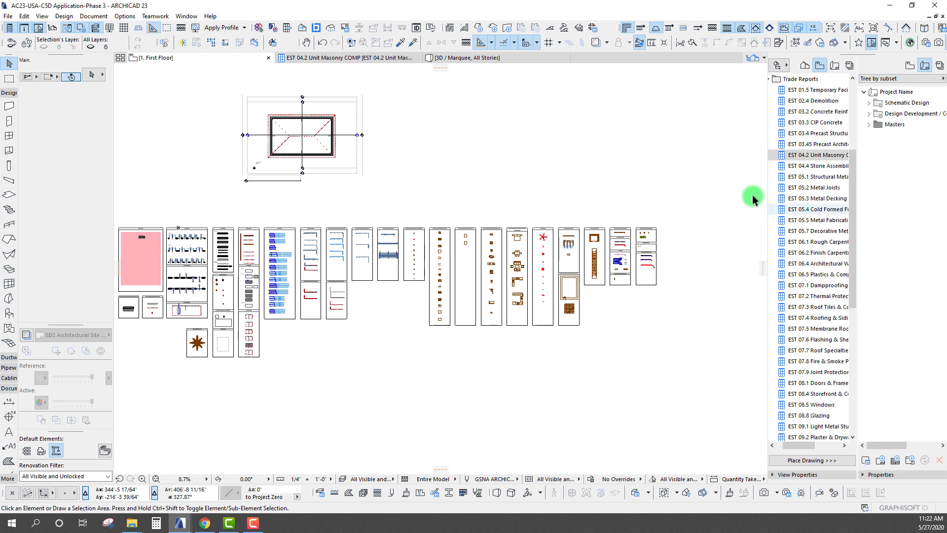
key(ctrl+a)
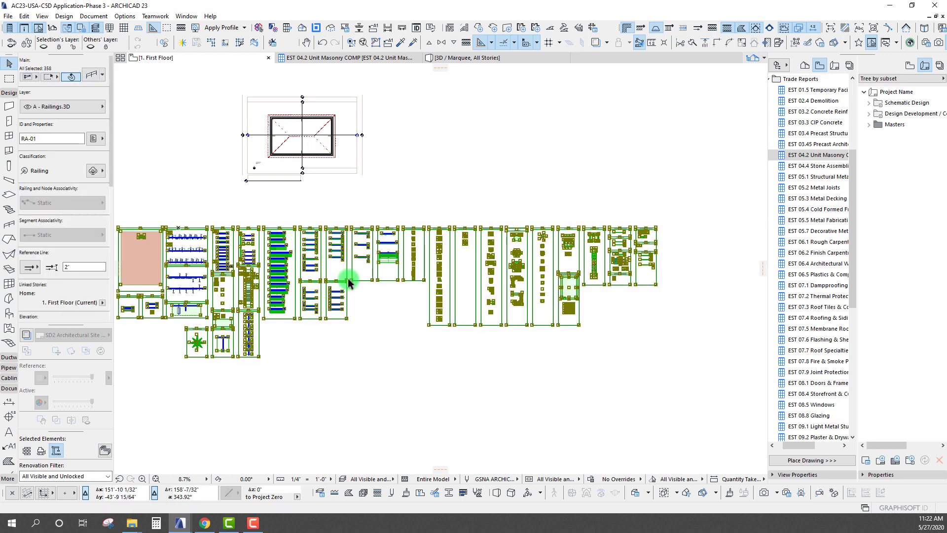
click(468, 392)
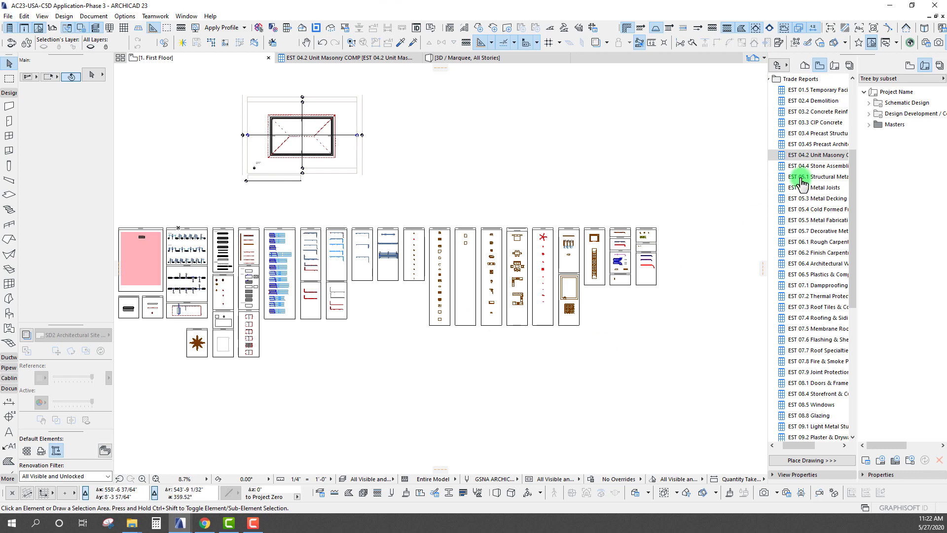
Show the EST 04.2 Unit Masonry schedule's W02 wall group on the floor plan
double_click(816, 154)
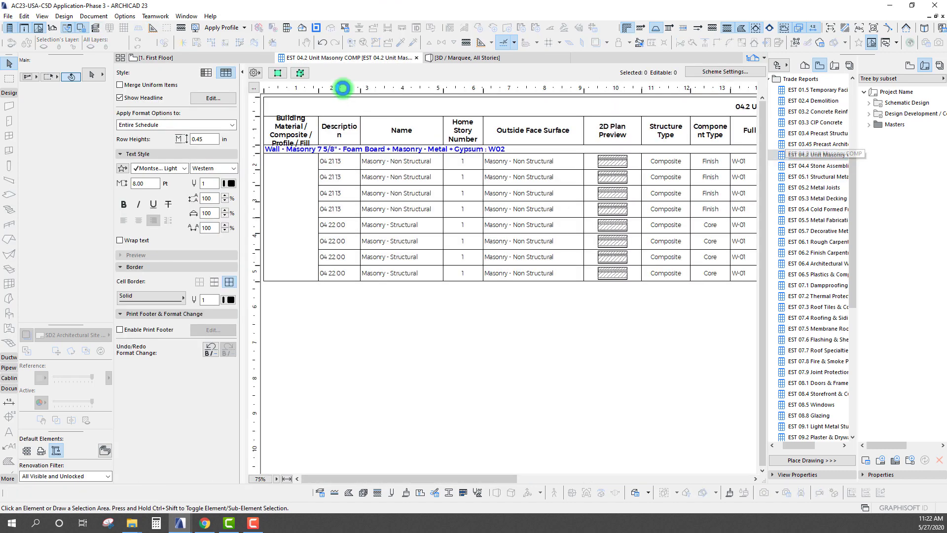
click(289, 148)
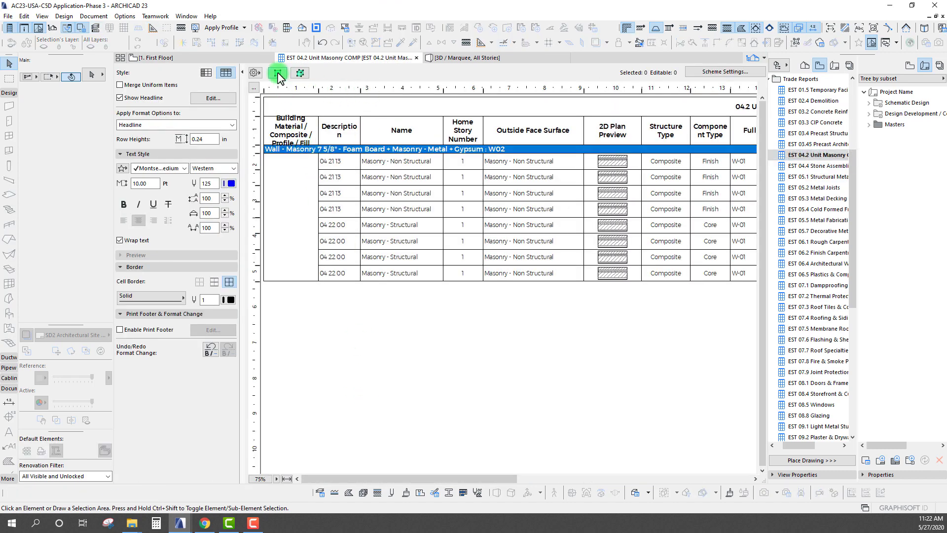
click(278, 73)
Deselect the four walls and bring up previews of the open ARCHICAD windows
scroll(406, 400, down, 10)
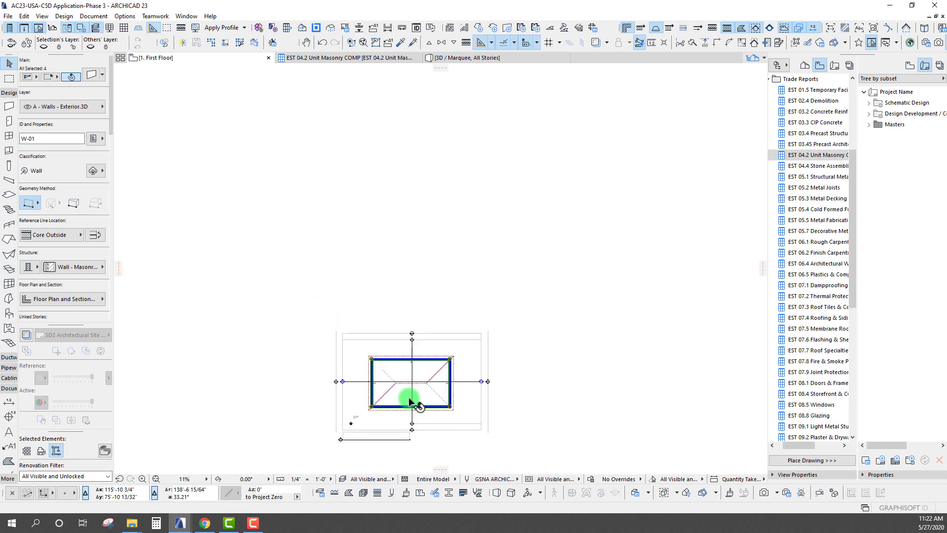
middle_drag(408, 398, 373, 223)
scroll(373, 225, up, 2)
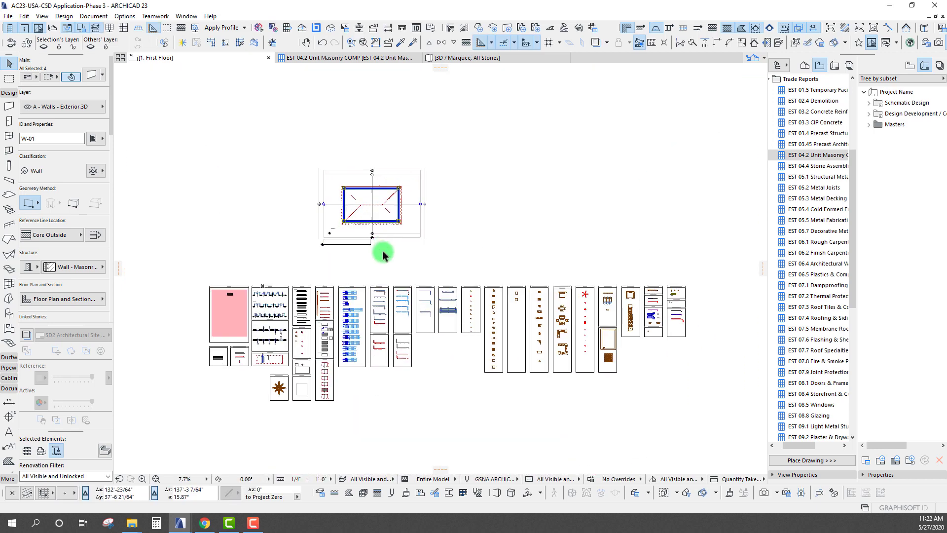
click(420, 267)
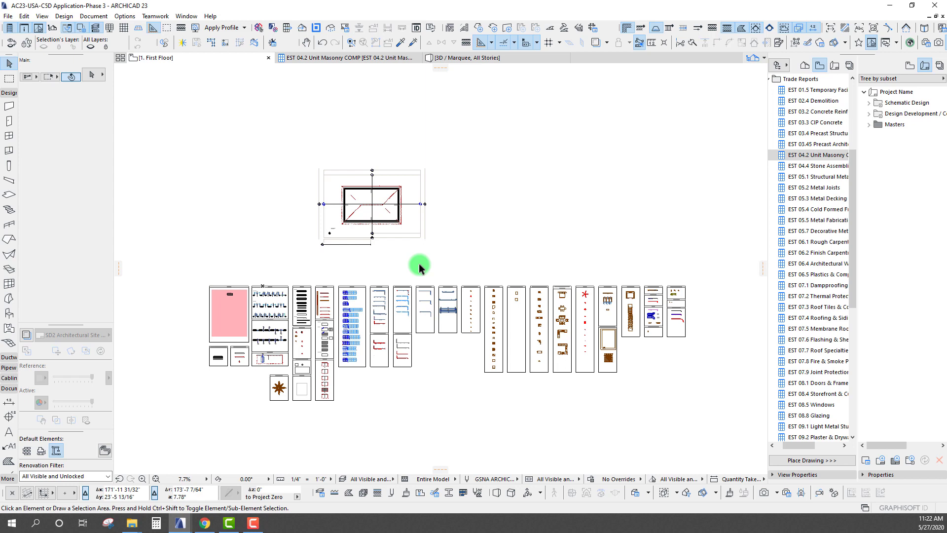
click(178, 525)
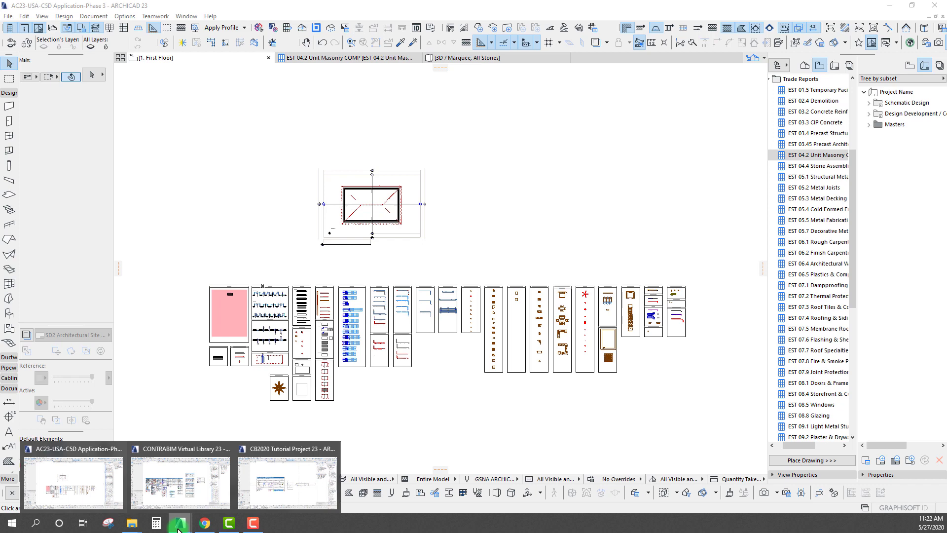
Bring the CONTRABIM Virtual Library 23 project to the front and zoom into its sheet layout
click(180, 480)
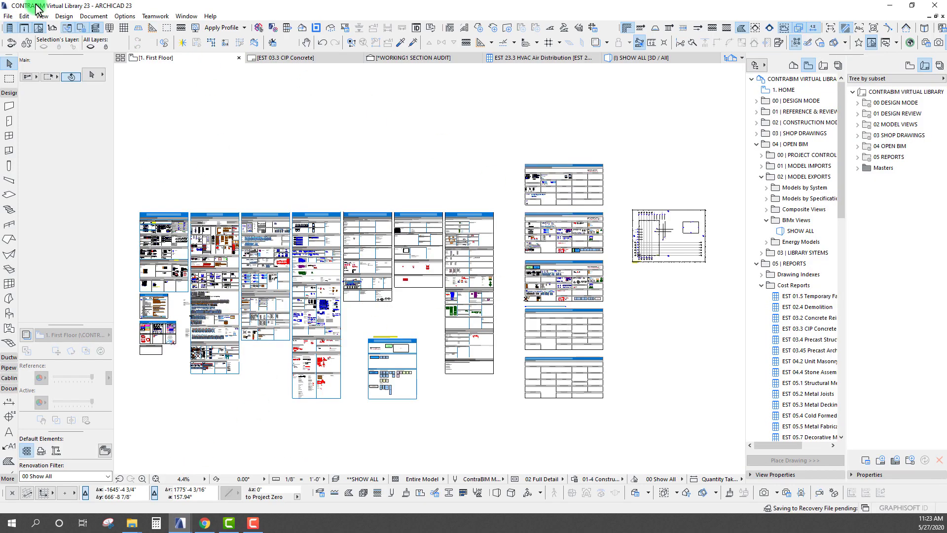
middle_drag(307, 228, 340, 211)
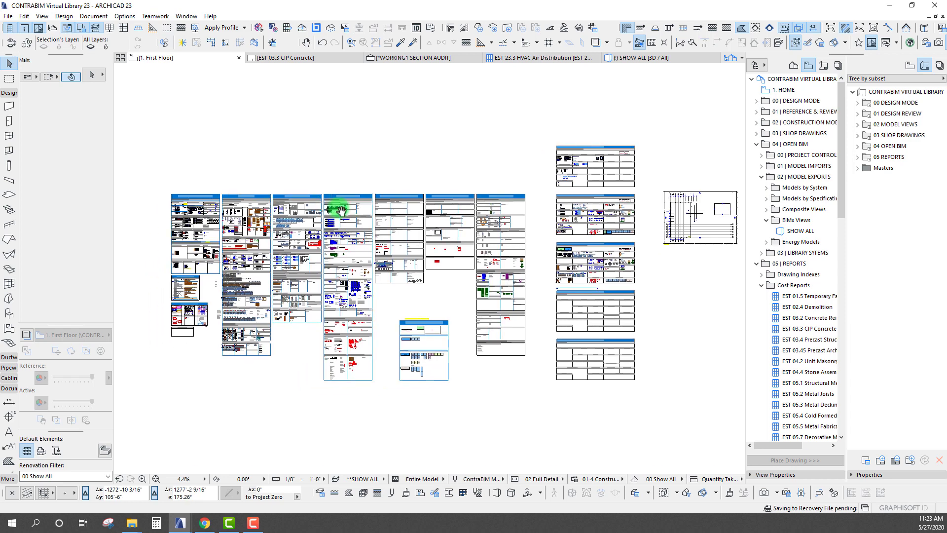
scroll(247, 210, up, 2)
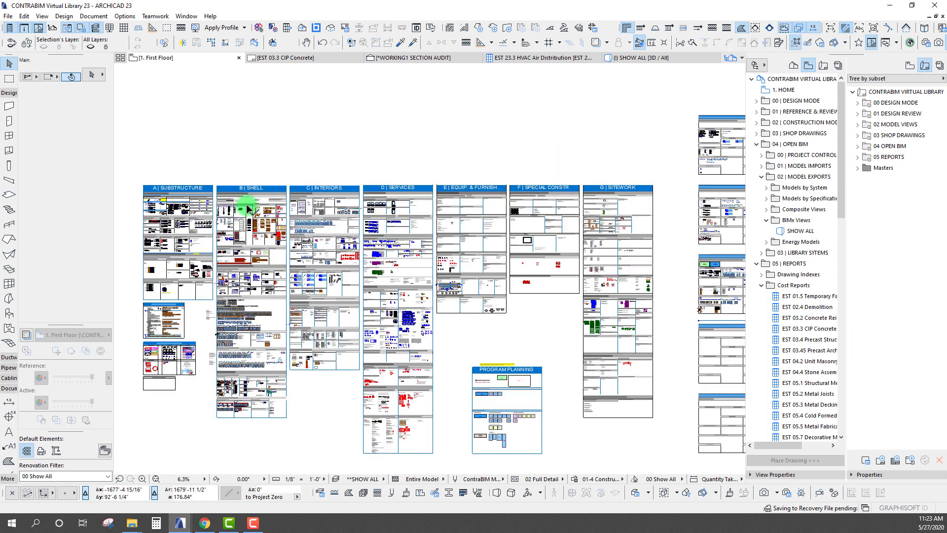
scroll(194, 236, up, 3)
middle_drag(194, 237, 286, 198)
scroll(258, 177, up, 4)
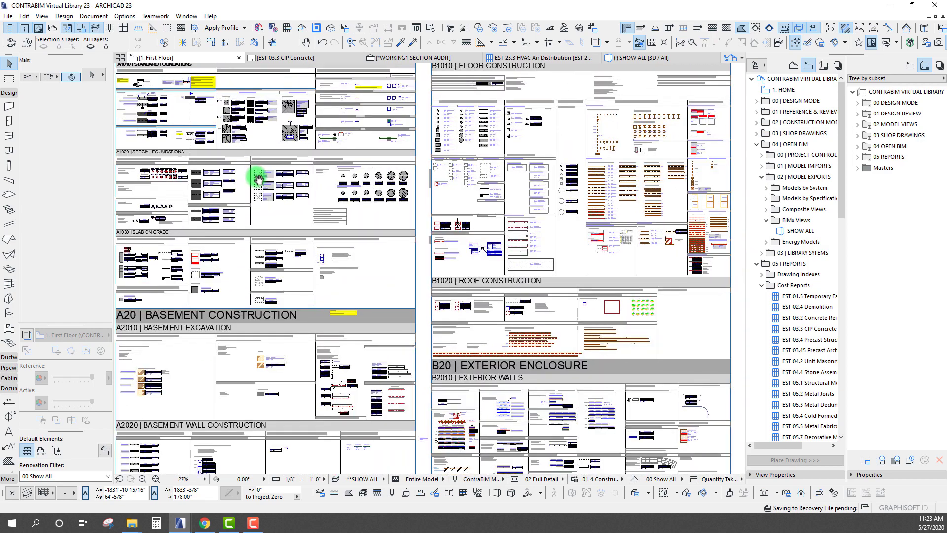
scroll(290, 141, up, 2)
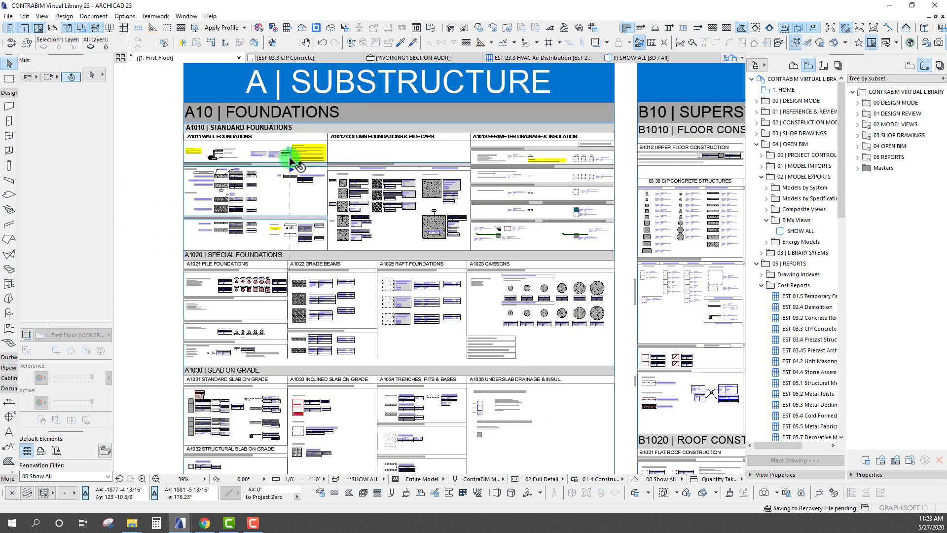
scroll(200, 153, up, 5)
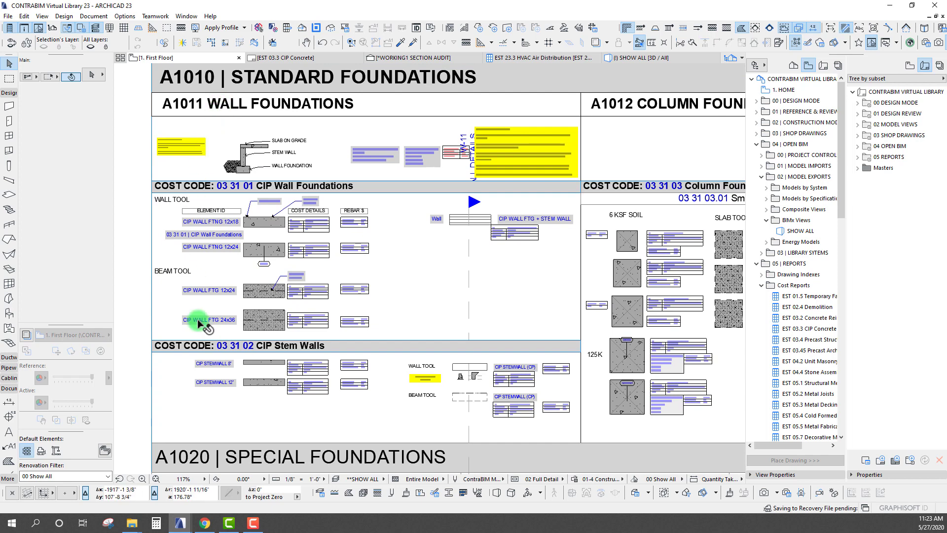
Pan over to inspect the A1012 Column Foundations sheet
middle_drag(682, 298, 280, 299)
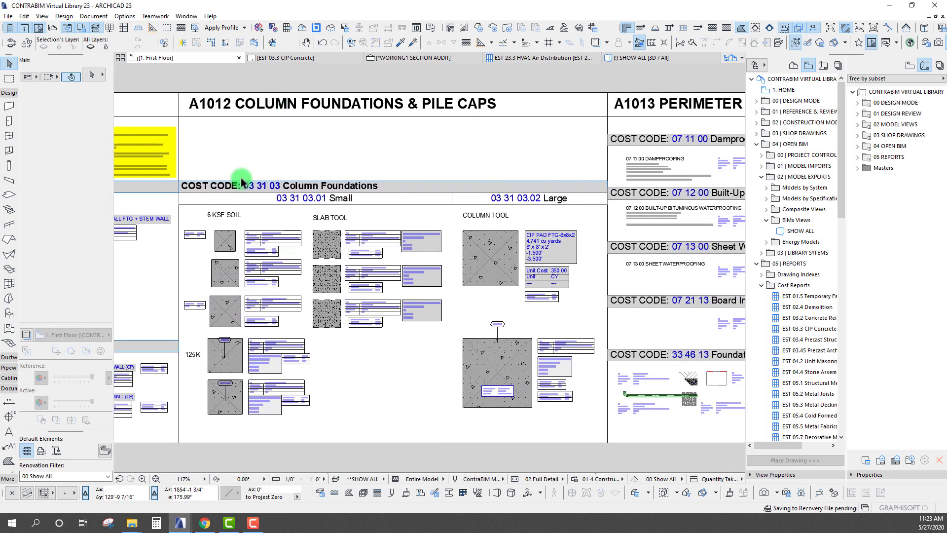
shift+scroll(662, 323, right, 8)
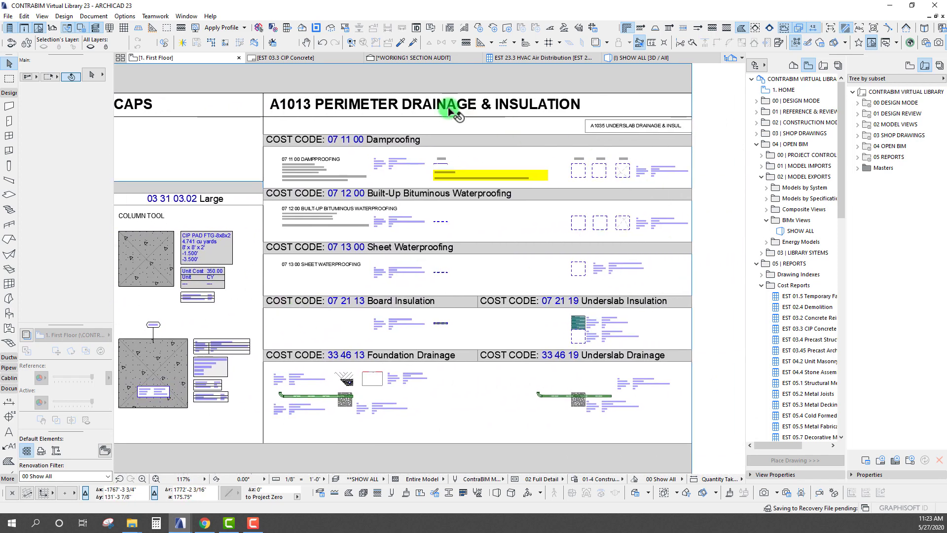
scroll(639, 248, down, 5)
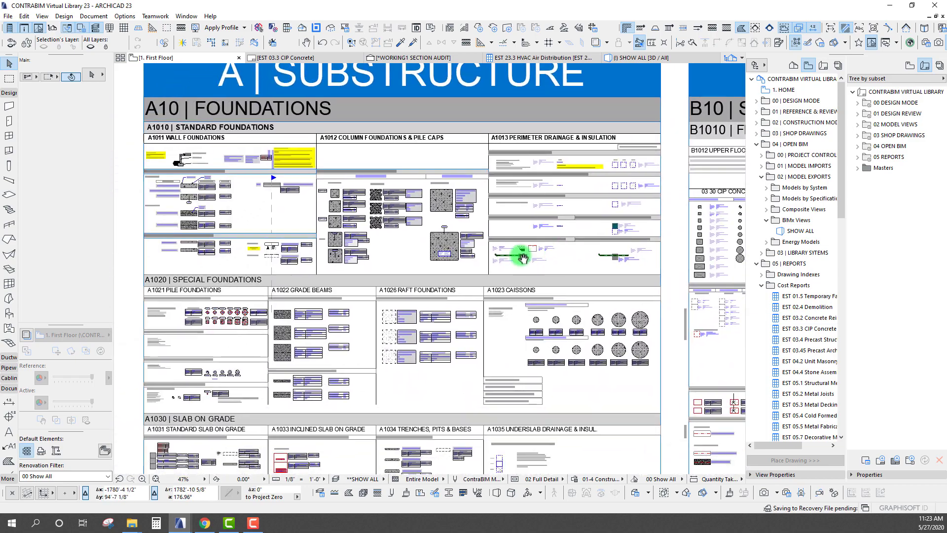
scroll(204, 397, up, 5)
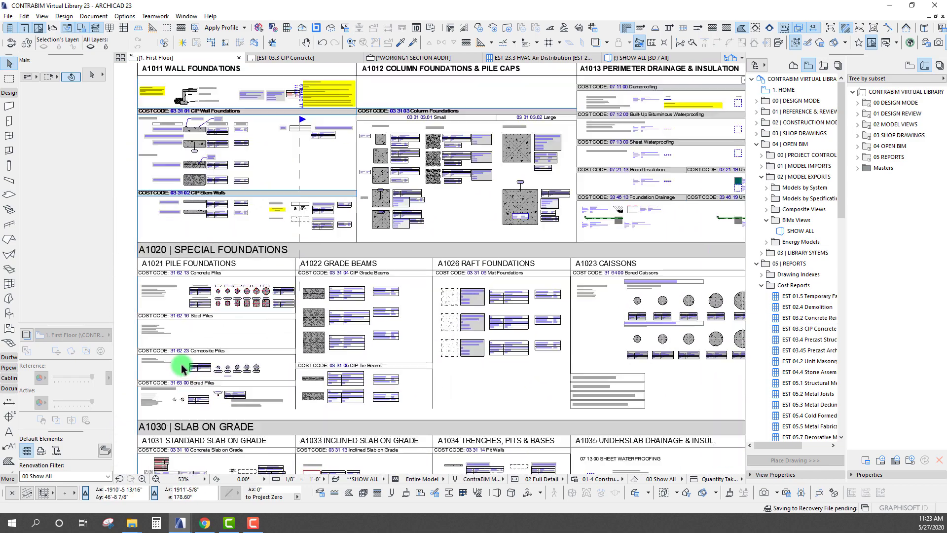
Inspect the A1030 Slab on Grade sheets, then move on to the B10 Superstructure sheets
middle_drag(612, 320, 445, 291)
scroll(444, 291, down, 3)
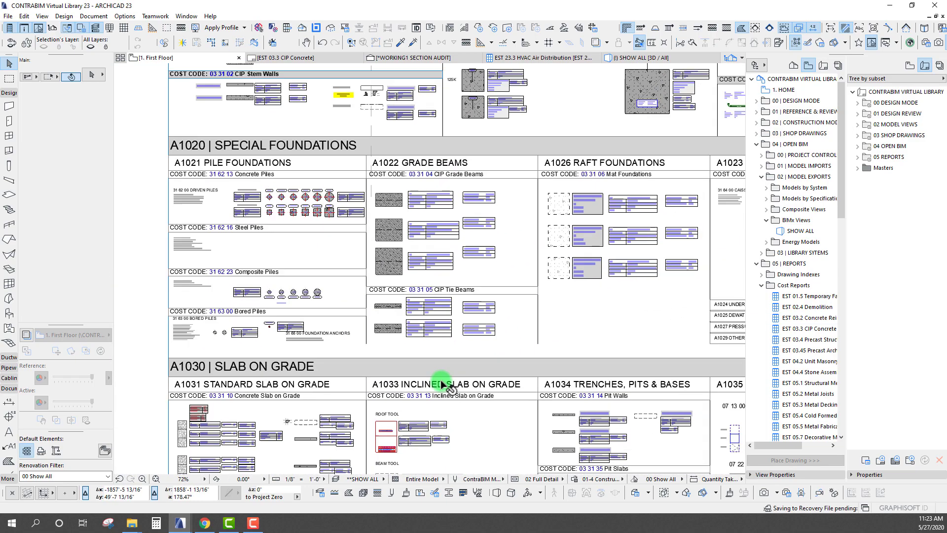
middle_drag(444, 383, 470, 125)
scroll(242, 165, up, 5)
scroll(240, 133, down, 2)
scroll(246, 163, up, 5)
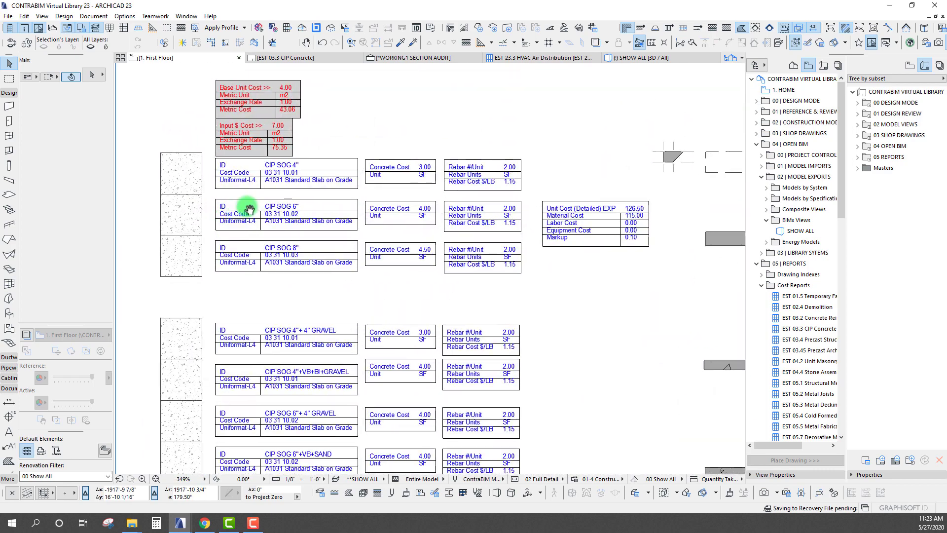
scroll(276, 380, down, 7)
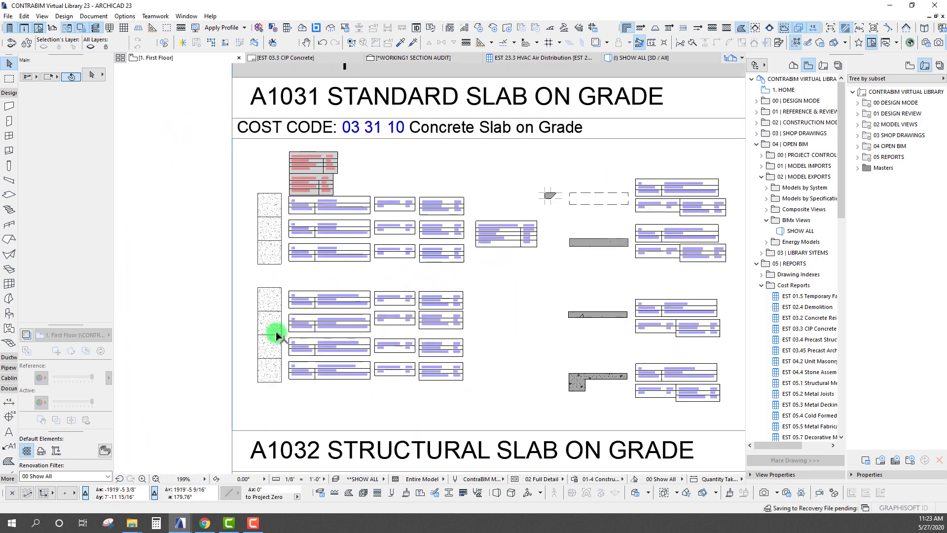
middle_drag(373, 356, 346, 268)
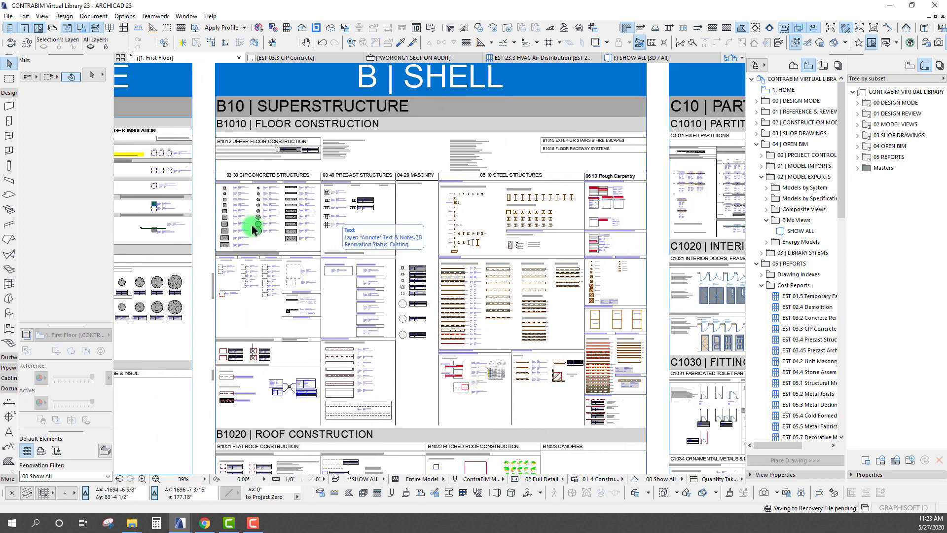
scroll(232, 196, up, 1)
scroll(233, 197, up, 5)
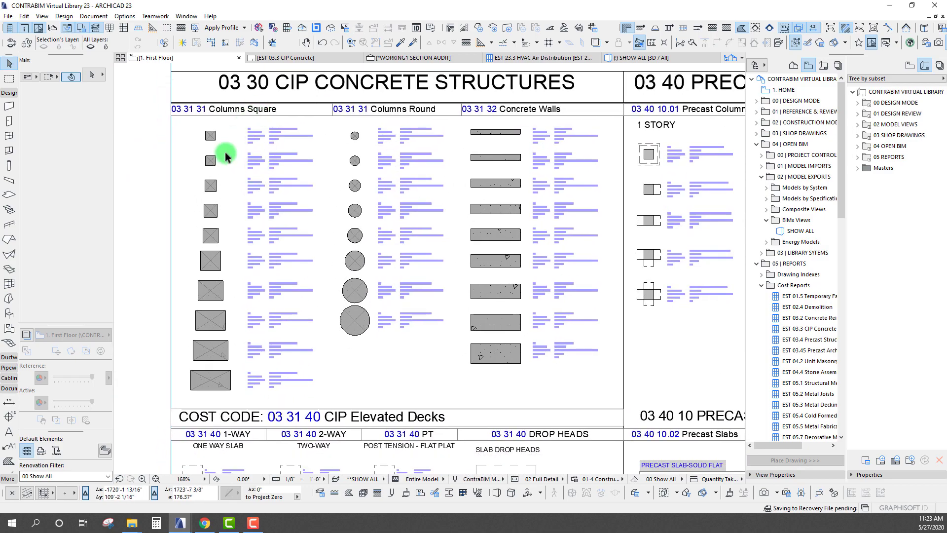
scroll(479, 139, down, 6)
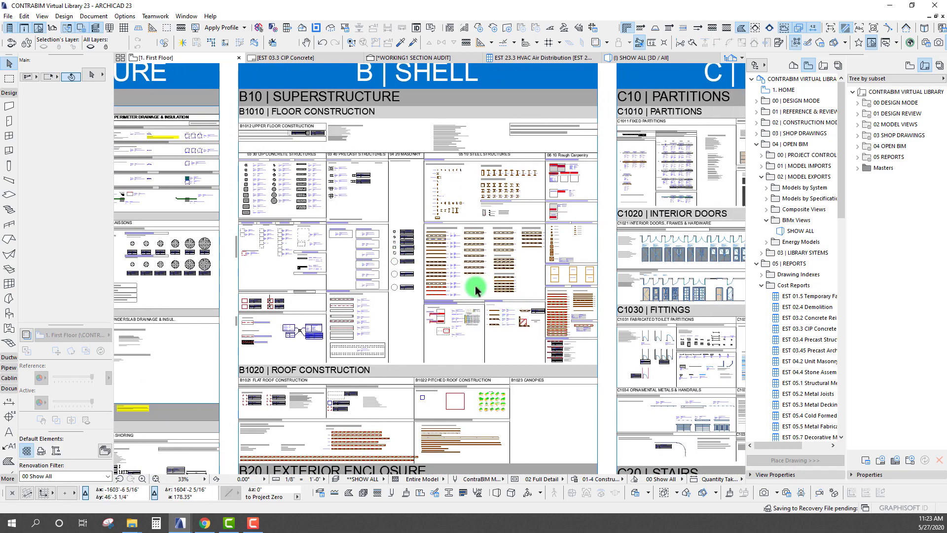
scroll(476, 286, up, 2)
middle_drag(481, 353, 505, 93)
middle_drag(420, 455, 482, 228)
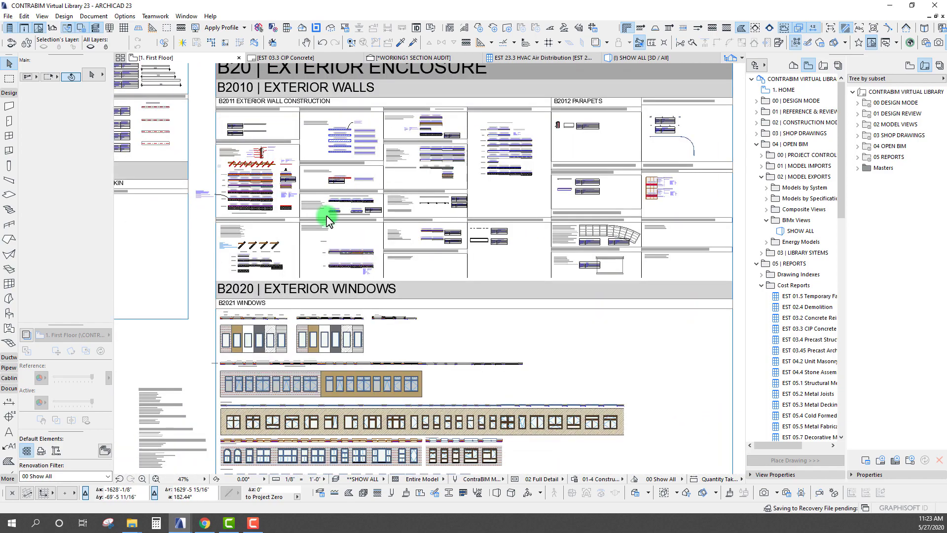
scroll(233, 171, up, 9)
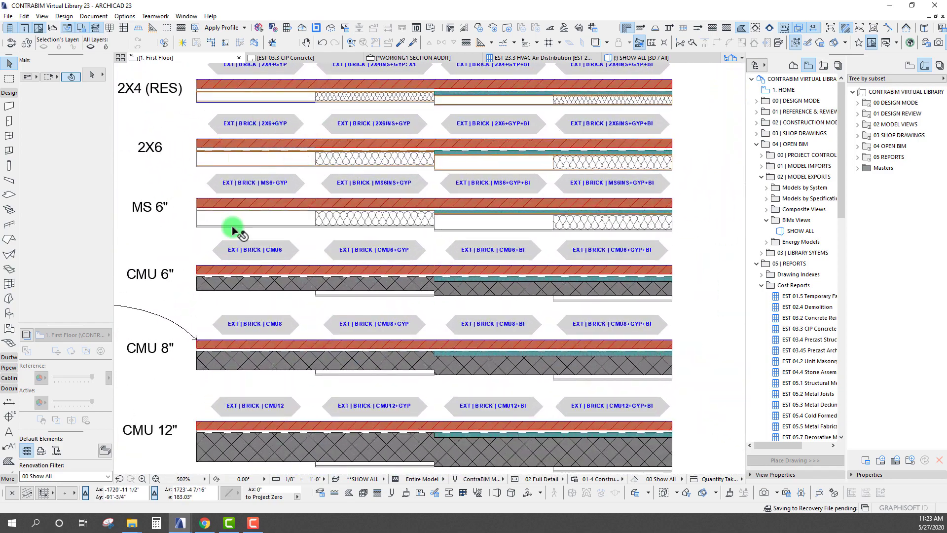
scroll(517, 300, down, 6)
scroll(397, 319, up, 1)
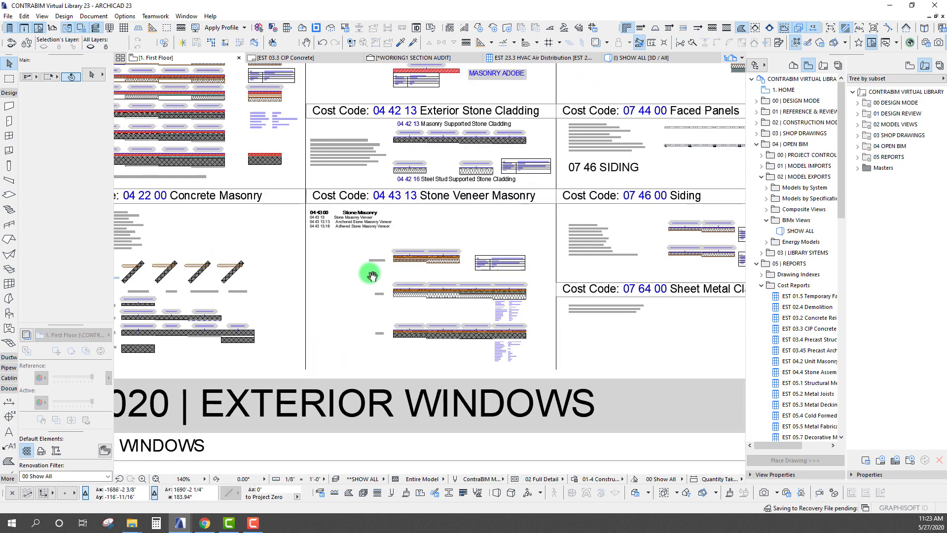
scroll(371, 275, up, 5)
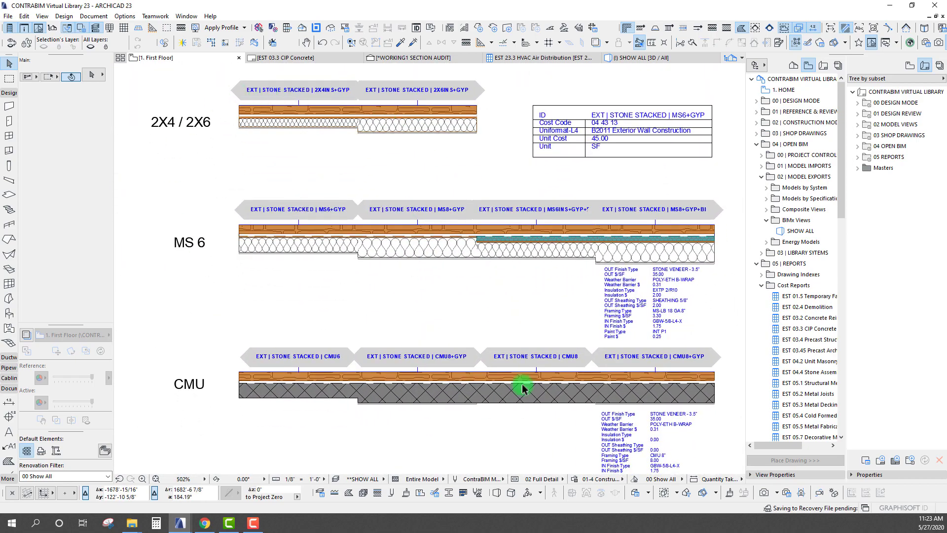
scroll(523, 388, down, 6)
scroll(445, 289, up, 4)
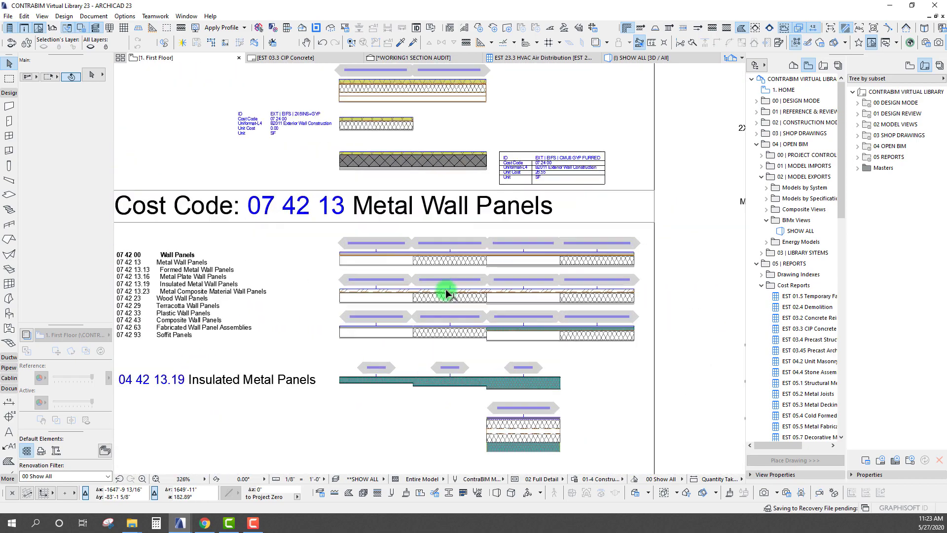
scroll(445, 289, up, 3)
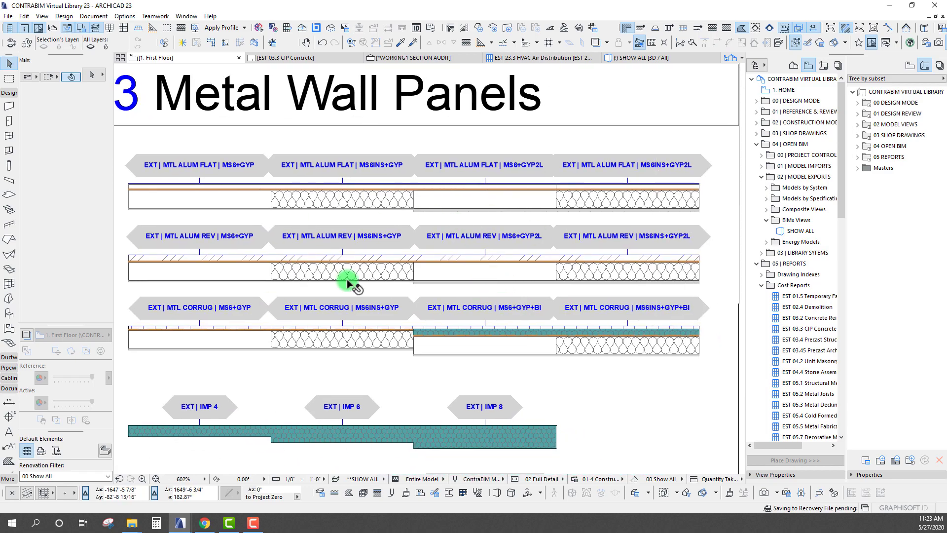
scroll(348, 282, down, 8)
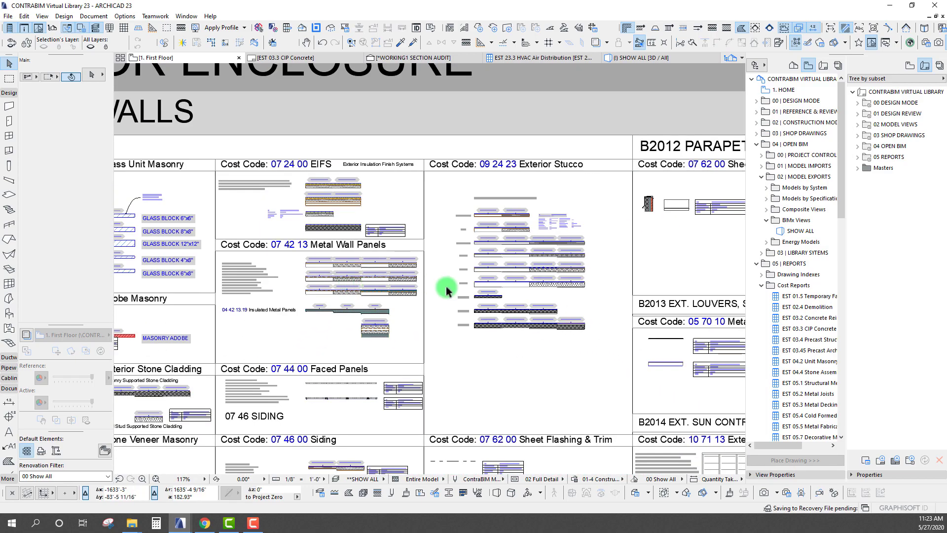
scroll(449, 291, down, 10)
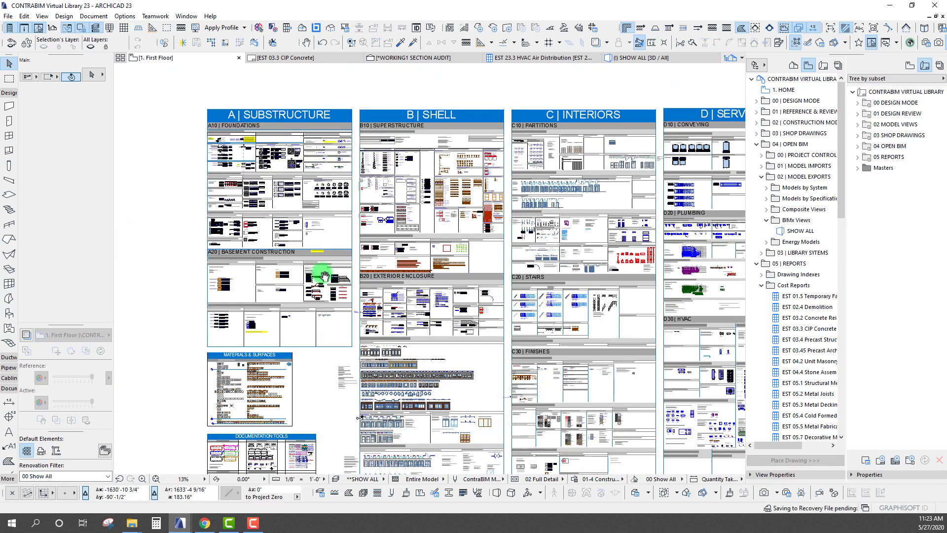
scroll(324, 275, down, 4)
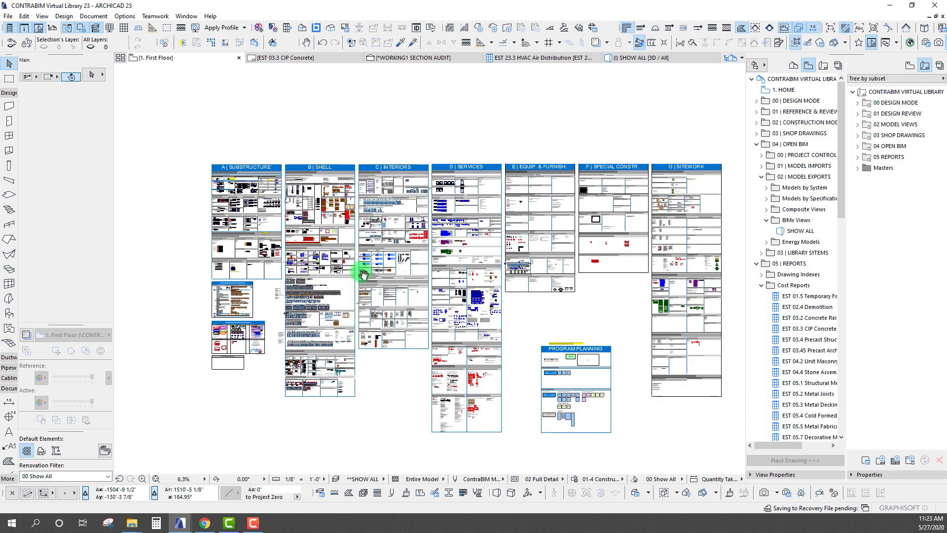
middle_drag(363, 273, 355, 271)
scroll(498, 286, up, 1)
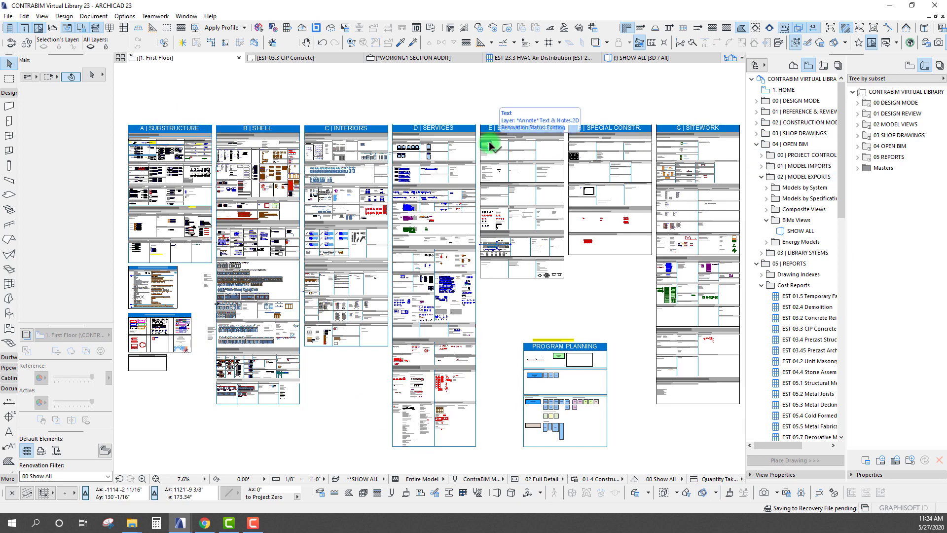
middle_drag(657, 247, 326, 224)
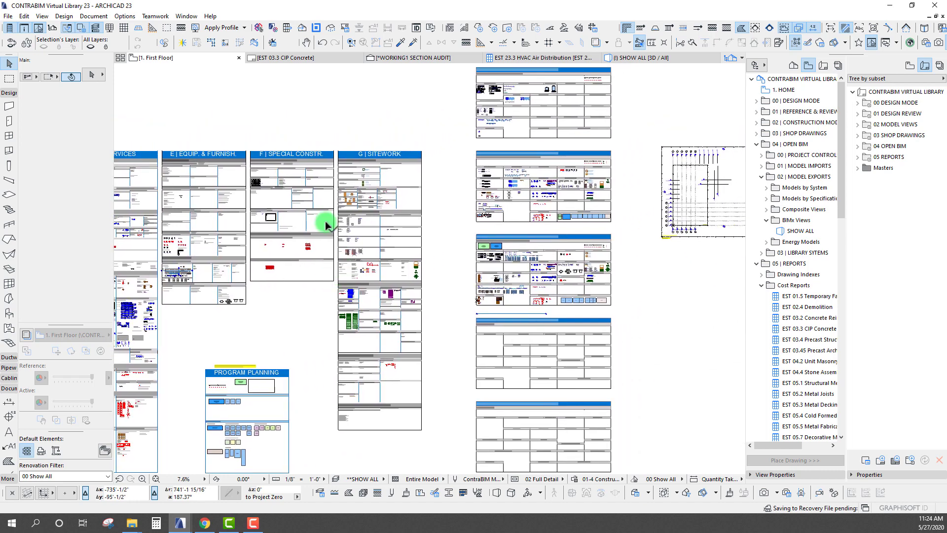
scroll(198, 187, up, 3)
scroll(300, 183, down, 3)
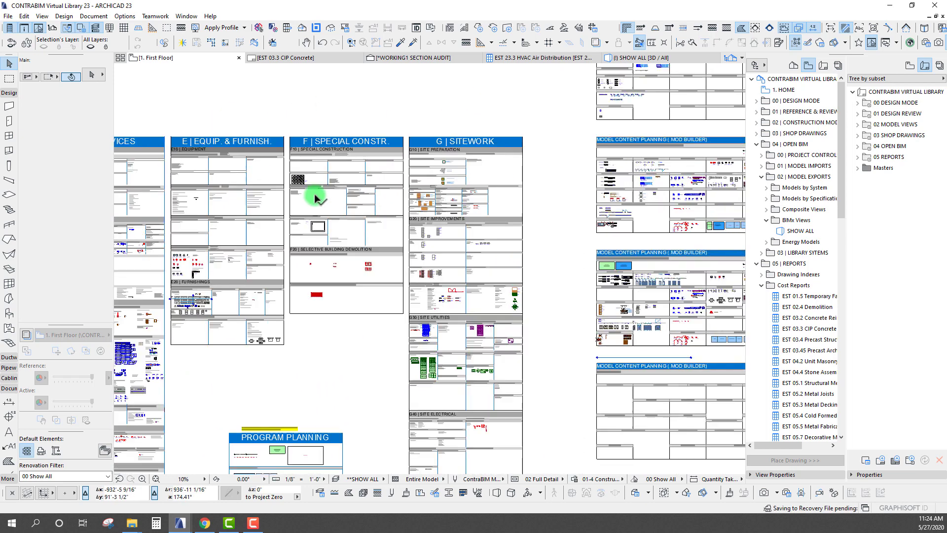
middle_drag(410, 193, 643, 143)
scroll(415, 274, up, 8)
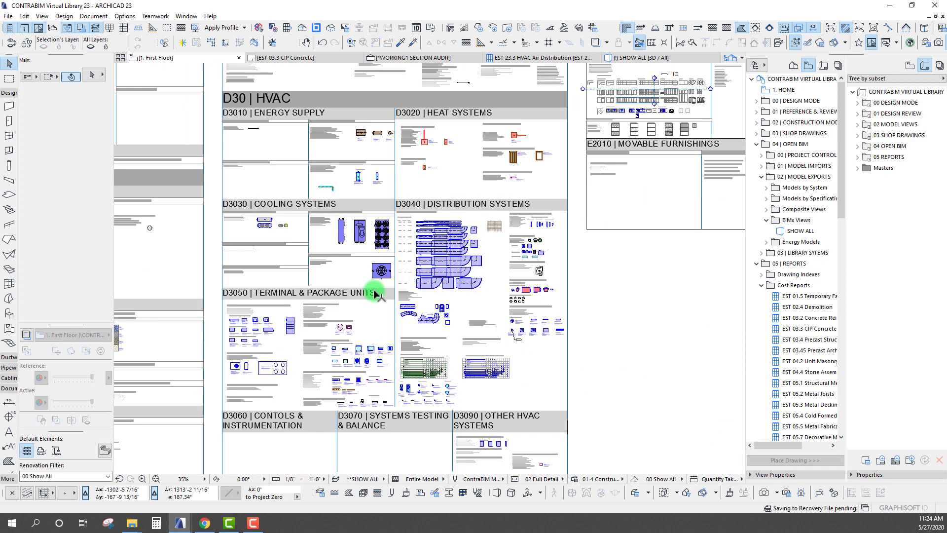
scroll(560, 113, up, 5)
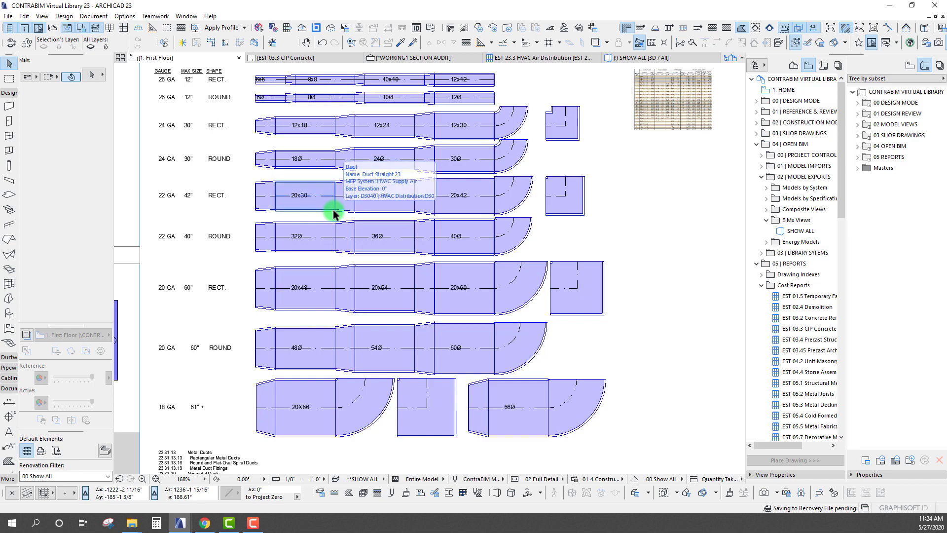
scroll(370, 226, down, 10)
middle_drag(545, 277, 148, 274)
Navigate to the French Inspired Model Content Planning sheet around its A10 Foundations band
middle_drag(658, 270, 376, 265)
scroll(466, 158, up, 3)
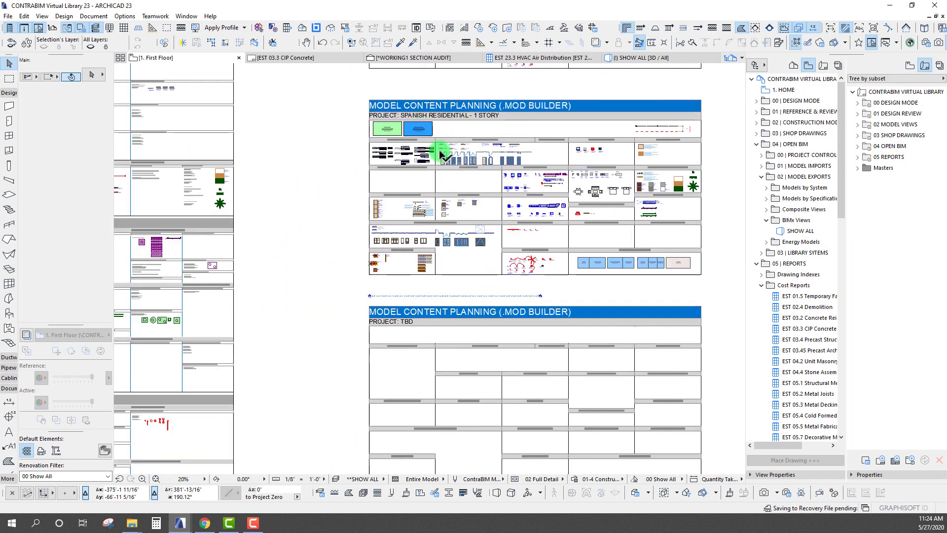
middle_drag(538, 187, 525, 397)
middle_drag(507, 194, 475, 406)
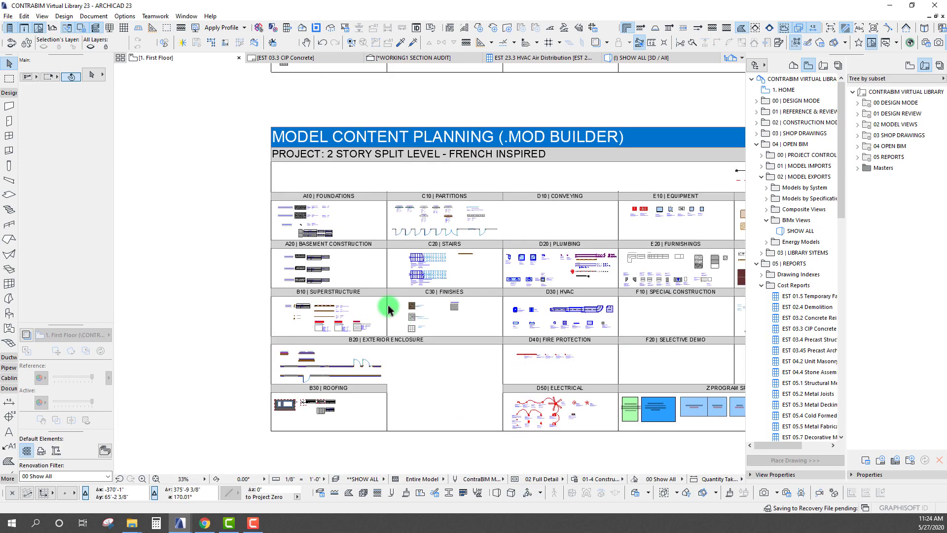
scroll(298, 223, up, 5)
middle_drag(298, 223, 297, 250)
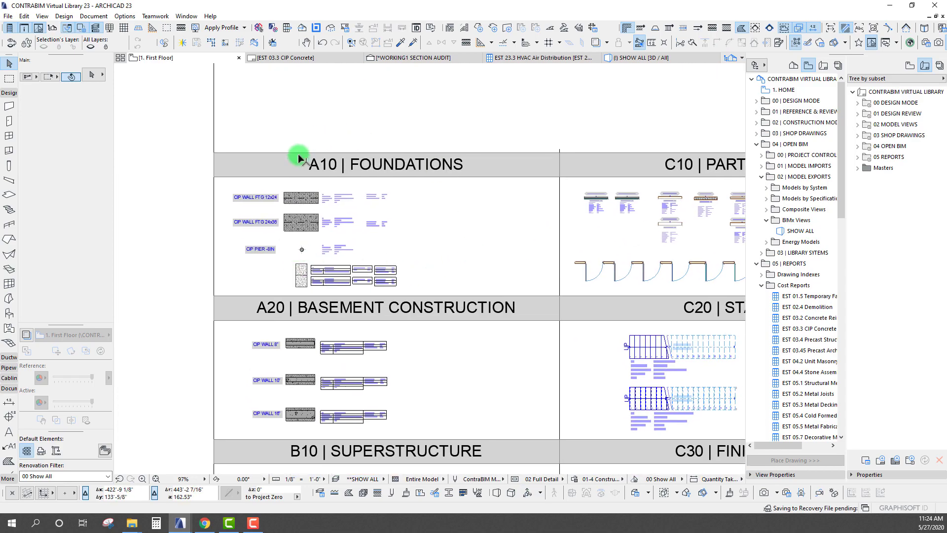
scroll(397, 173, down, 6)
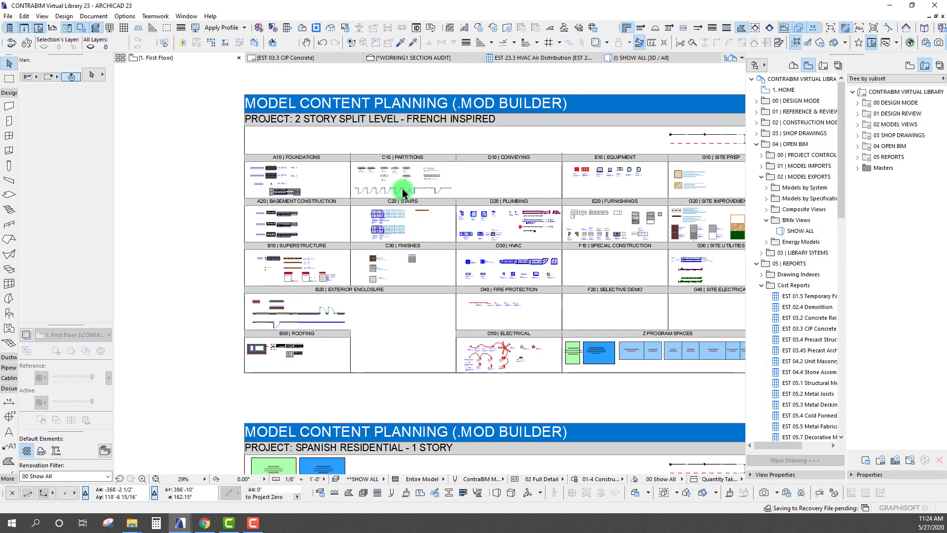
scroll(334, 203, up, 1)
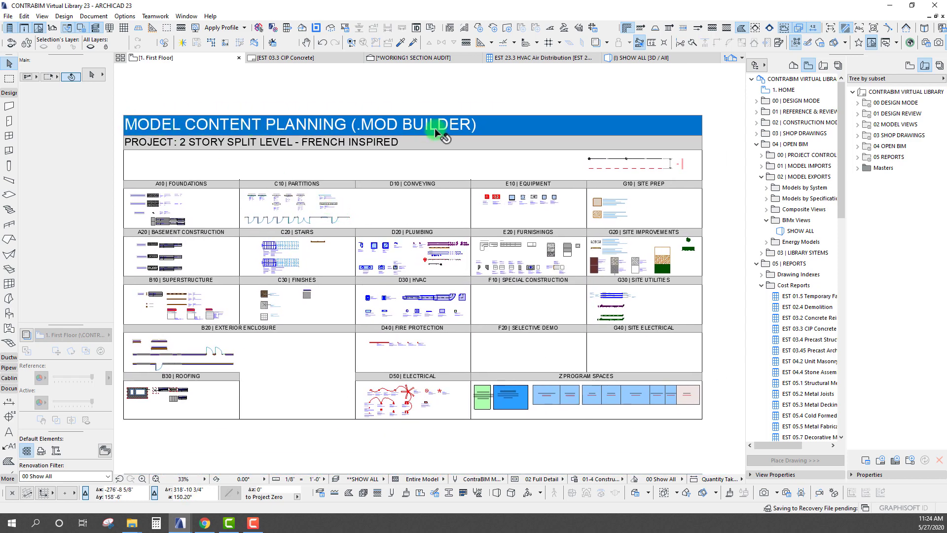
middle_drag(409, 182, 418, 178)
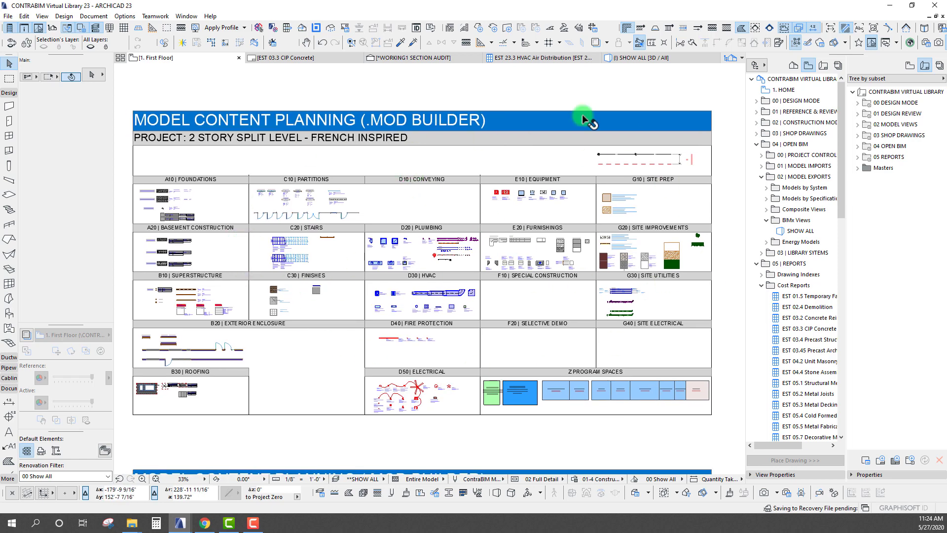
middle_drag(229, 187, 231, 188)
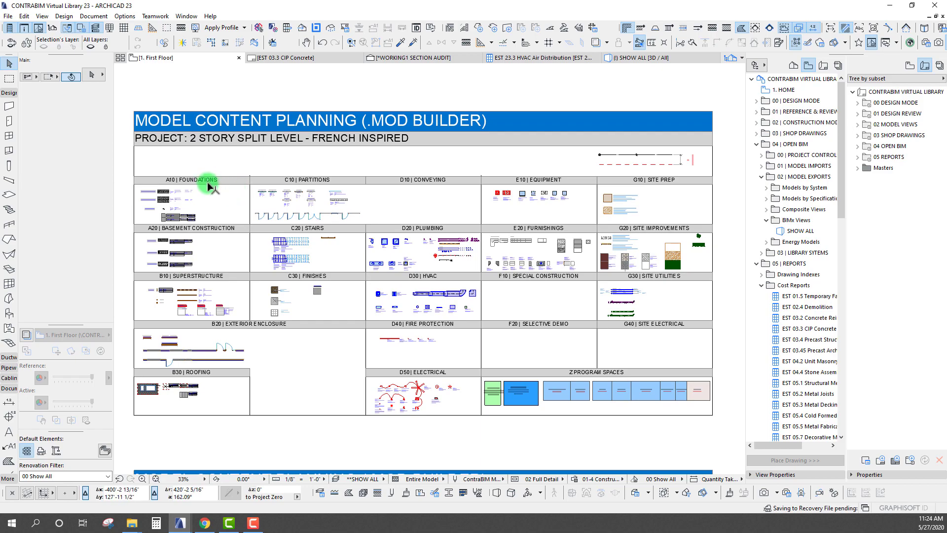
middle_drag(208, 182, 250, 180)
scroll(212, 153, down, 3)
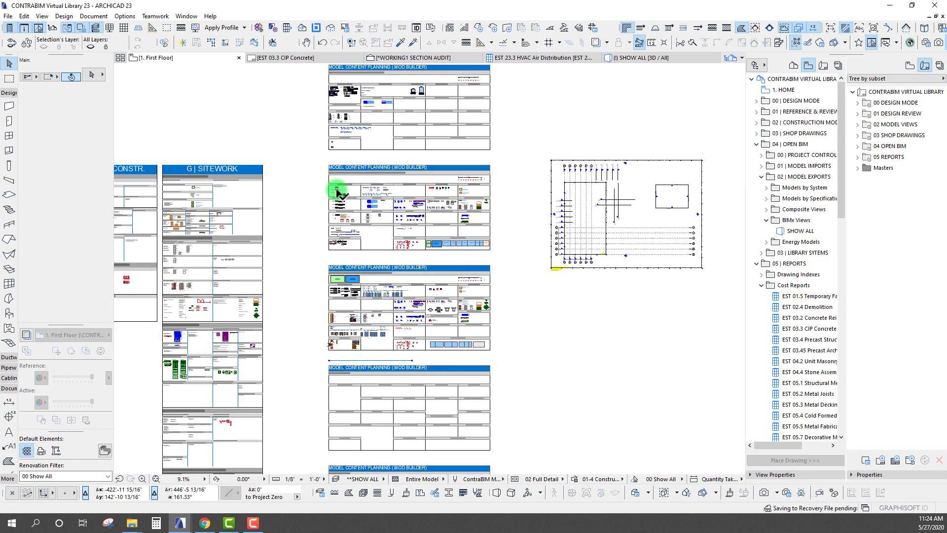
scroll(335, 186, up, 6)
Inspect the A10 Foundations, A20 Basement Construction, B10 Superstructure and B20 Exterior Enclosure headings
click(385, 137)
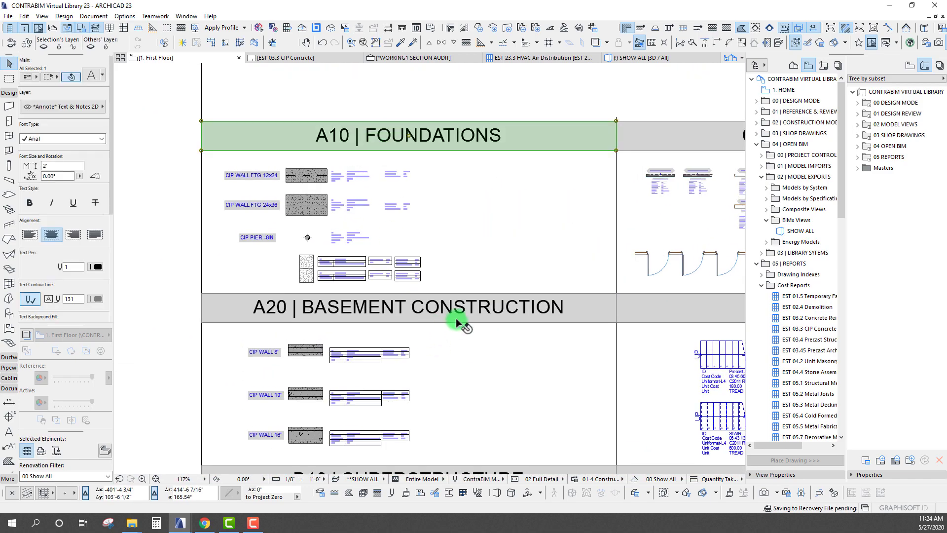
middle_drag(455, 318, 412, 244)
click(412, 242)
middle_drag(370, 361, 362, 195)
click(347, 250)
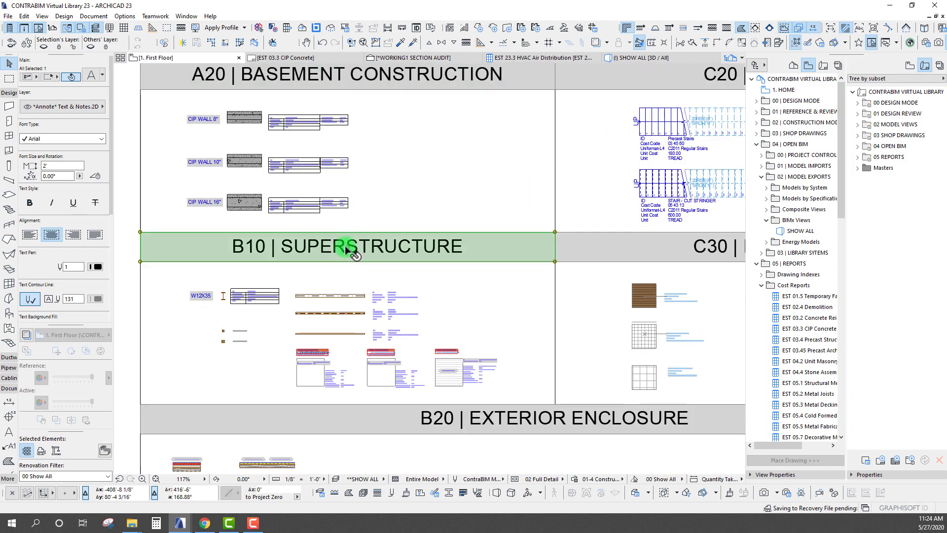
middle_drag(398, 310, 367, 174)
click(388, 279)
Review the exterior wall details, B30 Roofing and INT RES wall assemblies on the sheet
scroll(477, 238, up, 8)
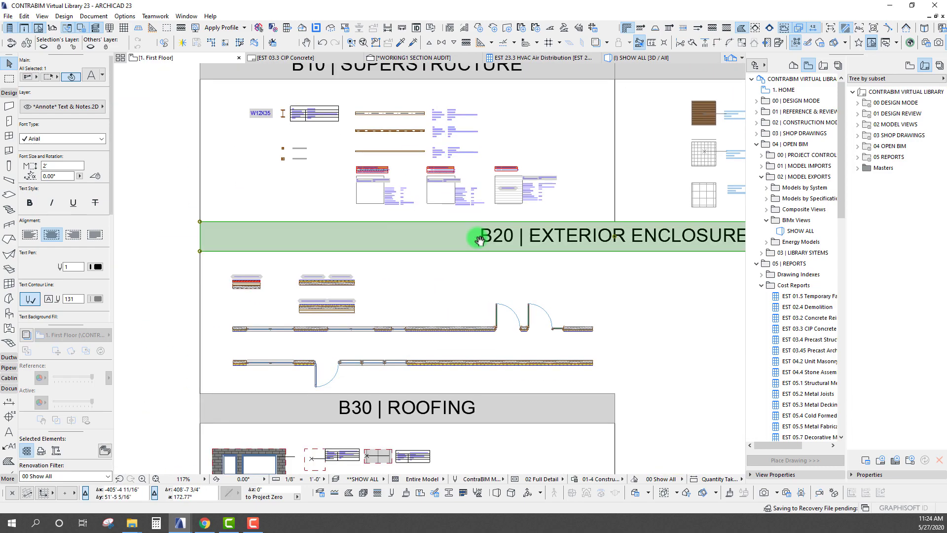
middle_drag(321, 254, 353, 190)
scroll(269, 151, up, 2)
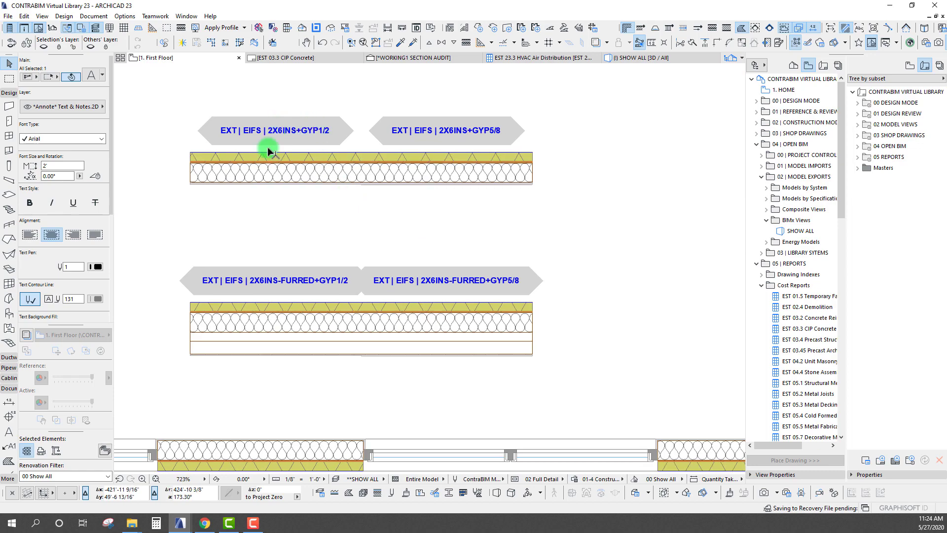
scroll(296, 306, down, 15)
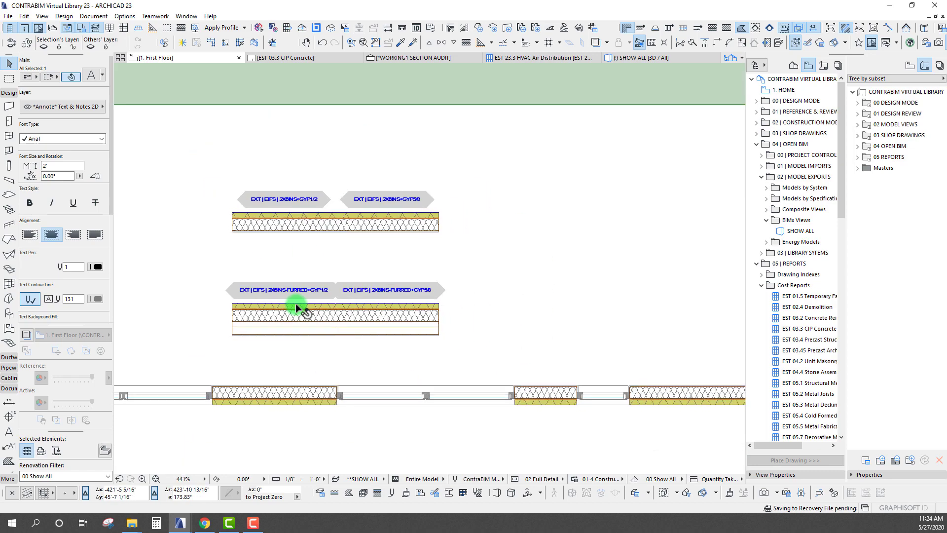
middle_drag(387, 351, 381, 279)
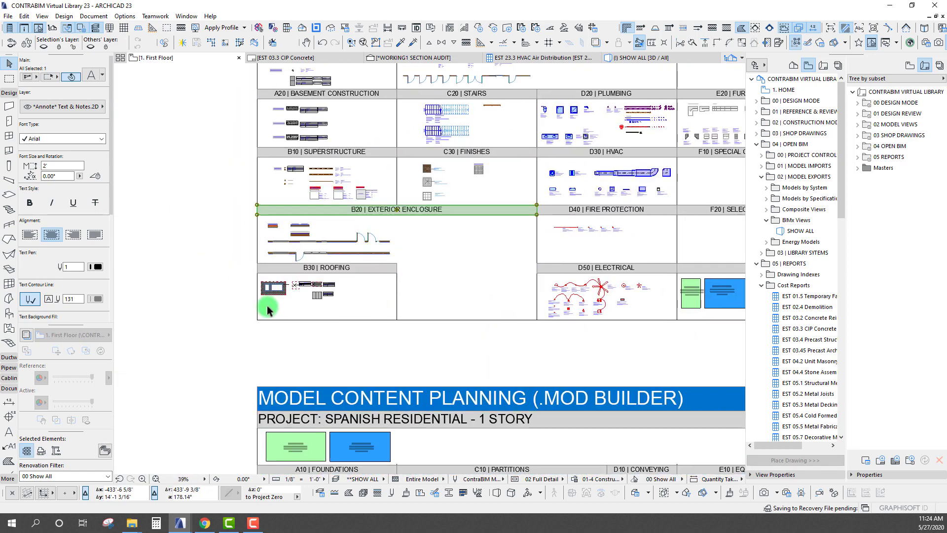
scroll(267, 306, up, 4)
scroll(327, 296, down, 6)
middle_drag(471, 266, 413, 281)
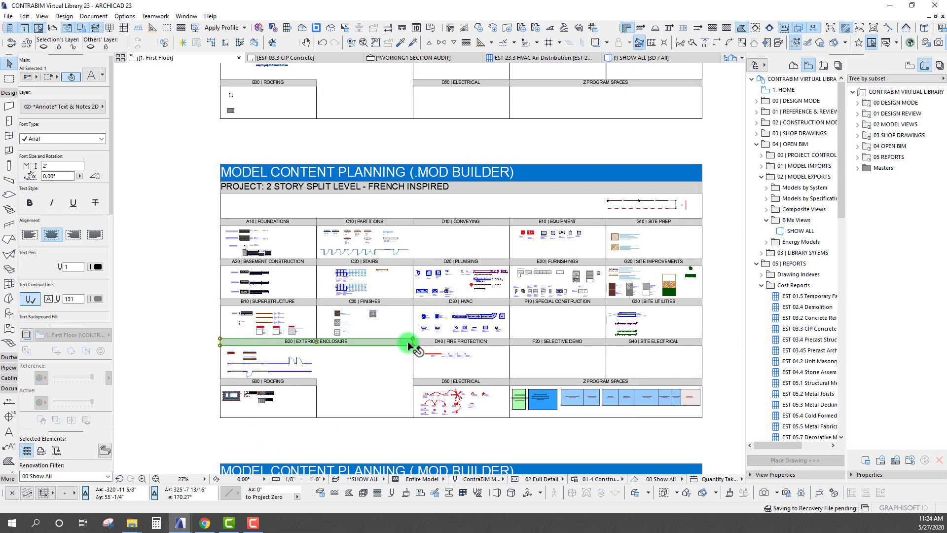
scroll(354, 264, up, 9)
scroll(268, 128, up, 12)
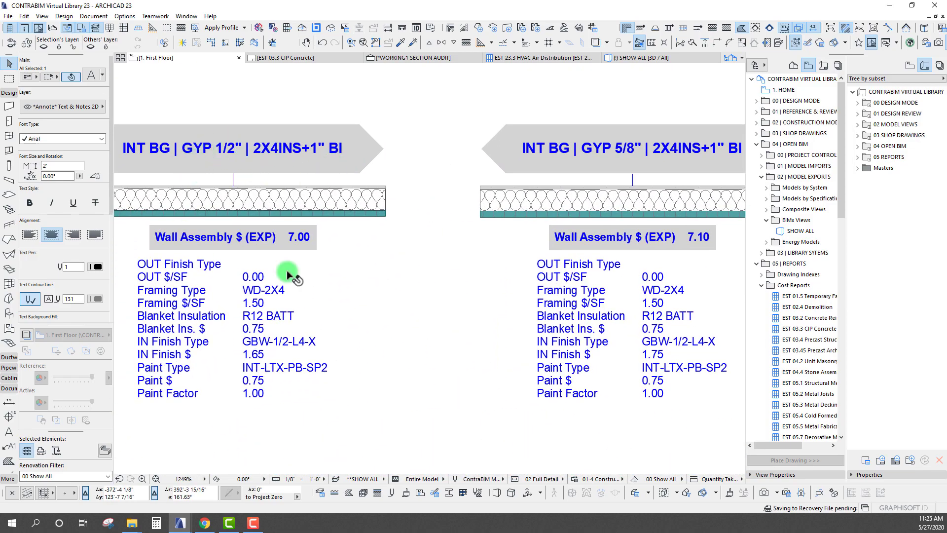
scroll(322, 255, down, 4)
middle_drag(460, 249, 156, 225)
middle_drag(645, 285, 505, 245)
scroll(471, 230, up, 1)
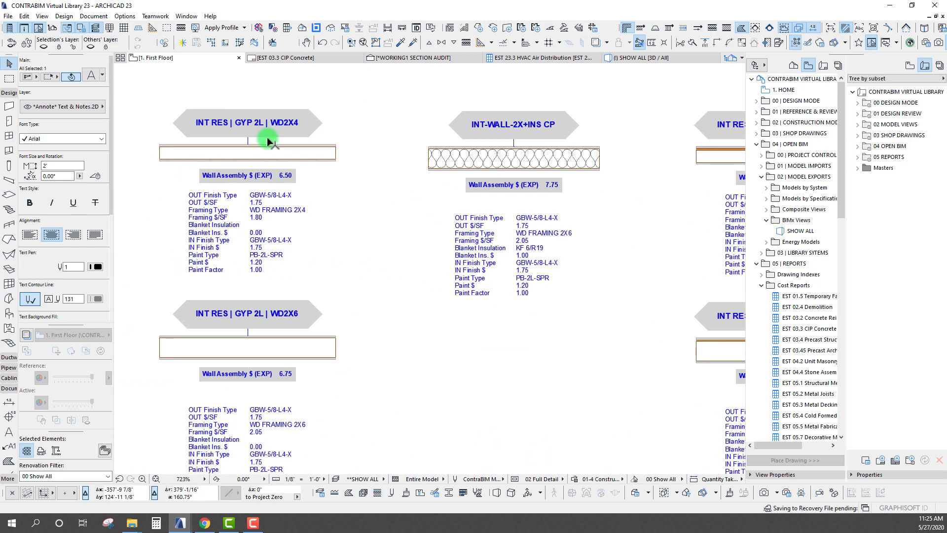
scroll(569, 184, down, 9)
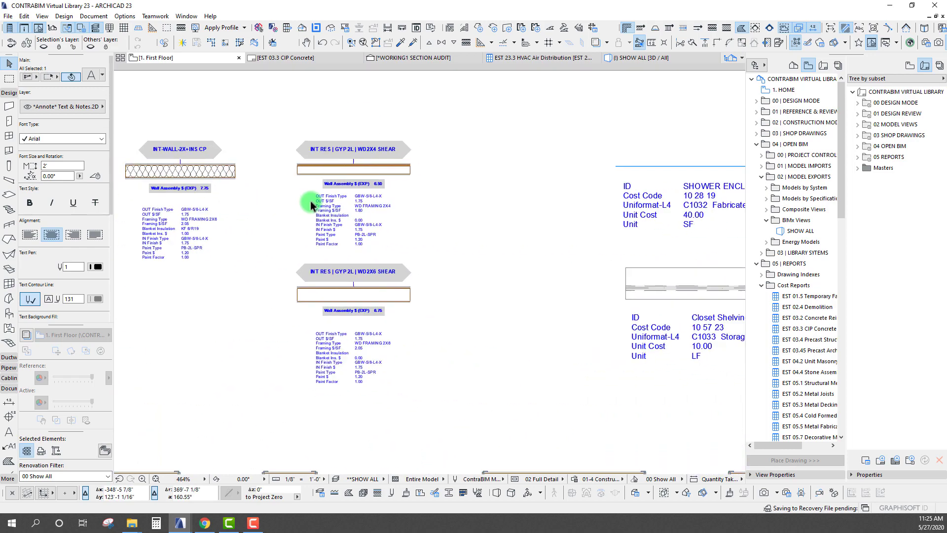
Move toward the C10 and C20 bands, clear the selection, and frame the whole sheet
middle_drag(306, 333, 346, 248)
scroll(434, 318, down, 4)
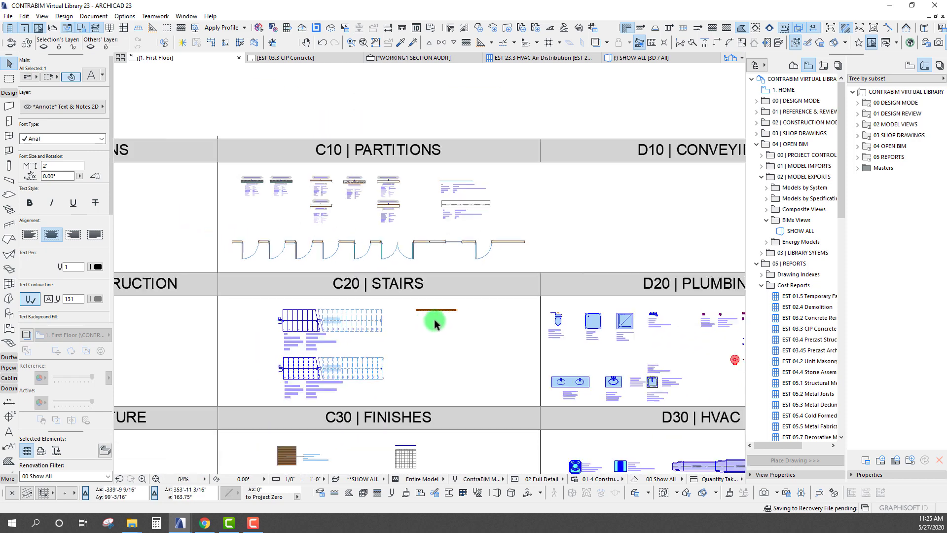
middle_drag(451, 317, 414, 252)
scroll(412, 253, down, 2)
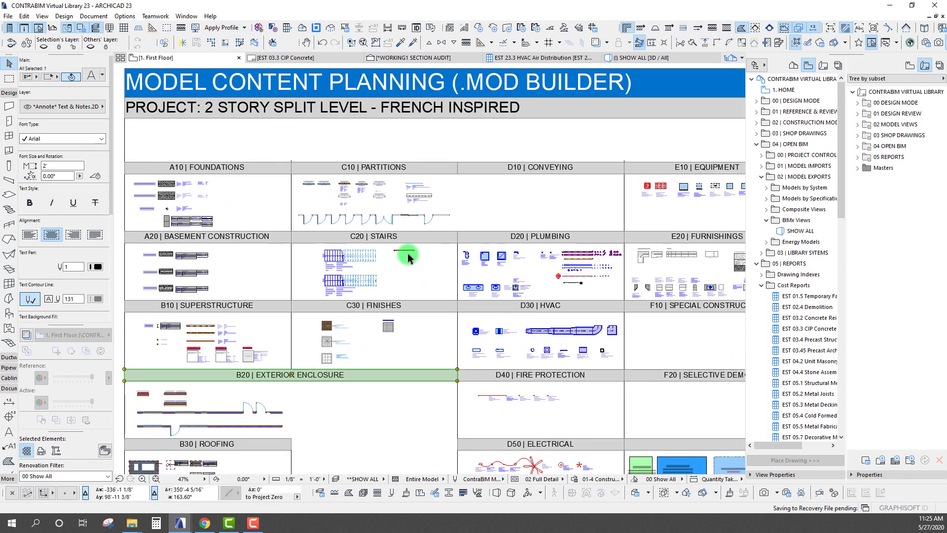
click(274, 194)
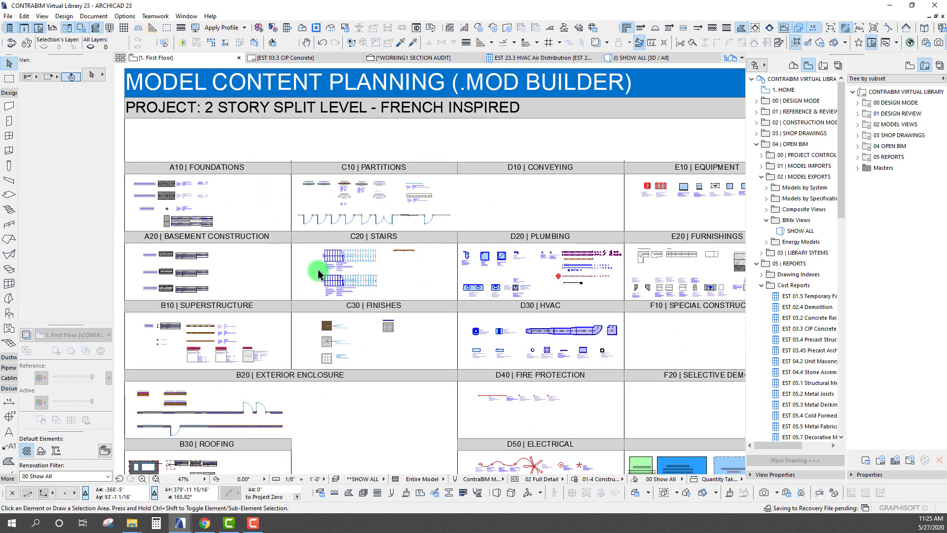
scroll(365, 273, down, 3)
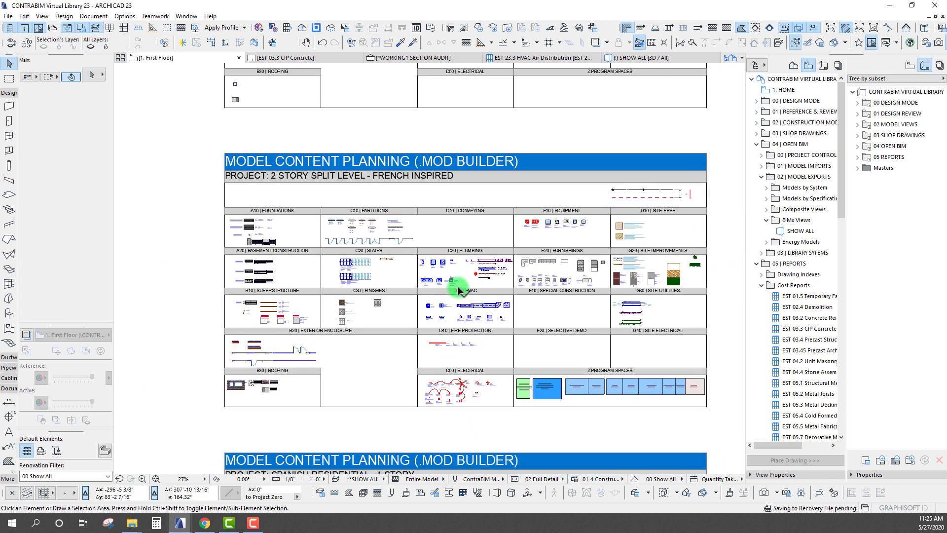
middle_drag(457, 287, 428, 288)
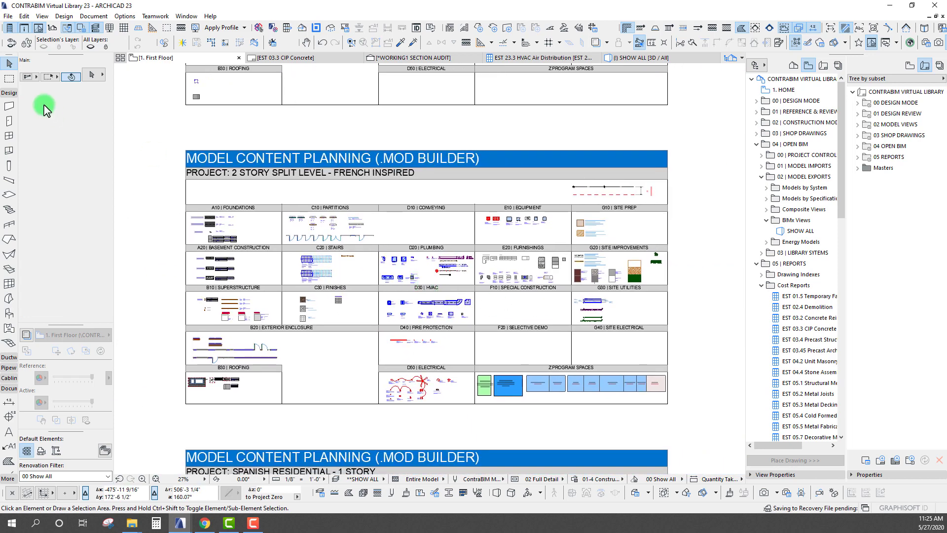
Marquee the whole French Inspired sheet and view that area in 3D
click(9, 79)
click(180, 142)
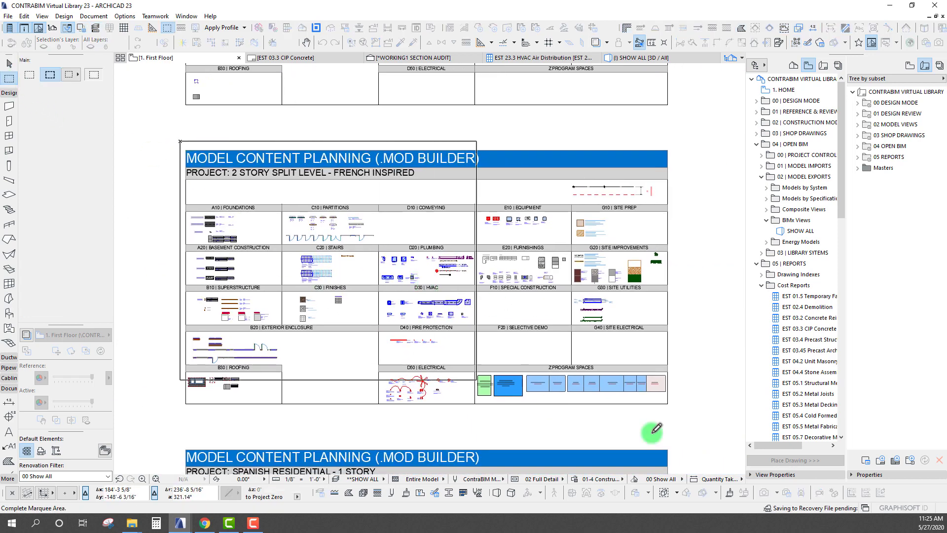
click(679, 409)
key(F3)
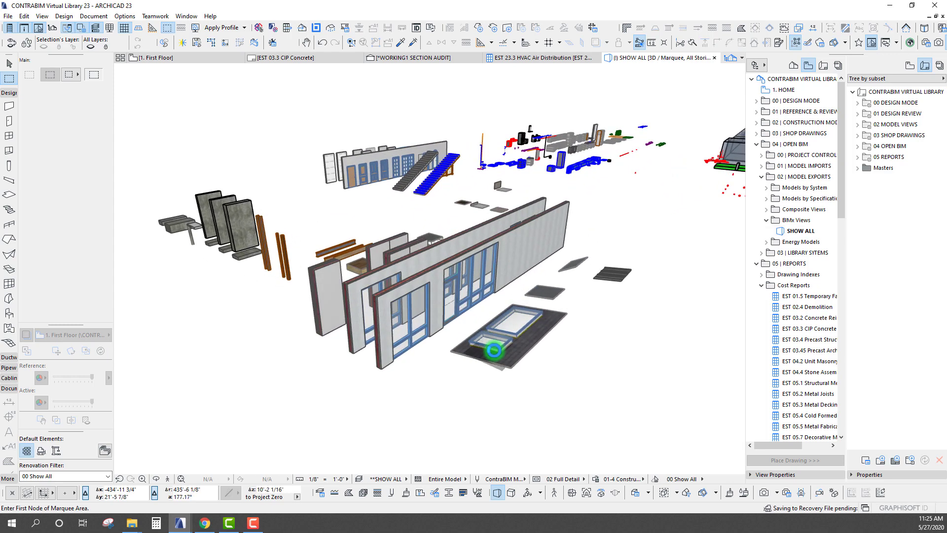
shift+middle_drag(493, 350, 402, 235)
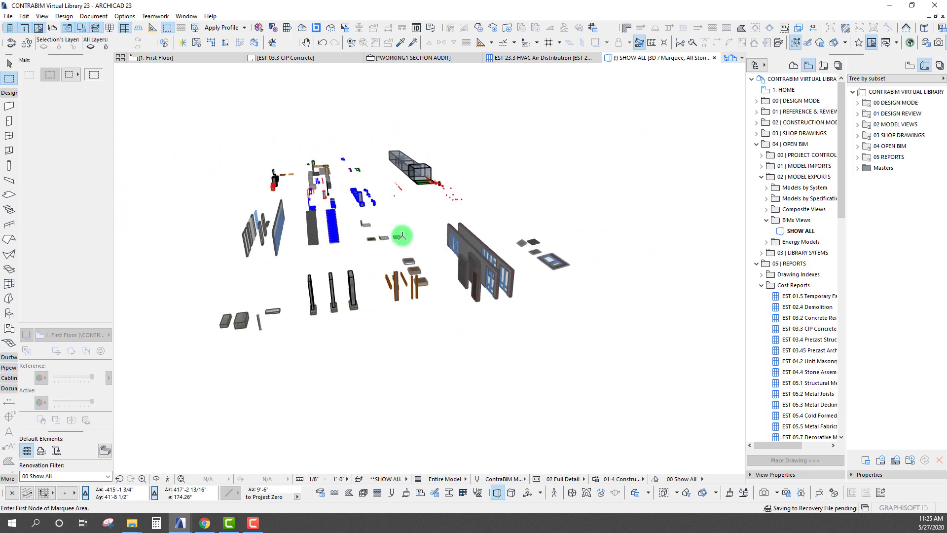
Select all 292 elements in the 3D marquee, check the count, deselect, and return to 1. First Floor
click(191, 92)
click(669, 380)
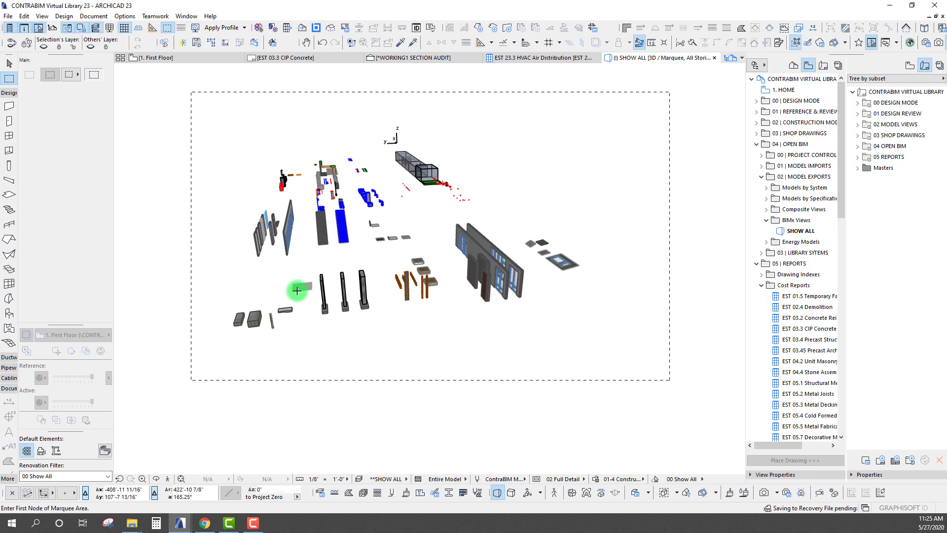
key(ctrl+a)
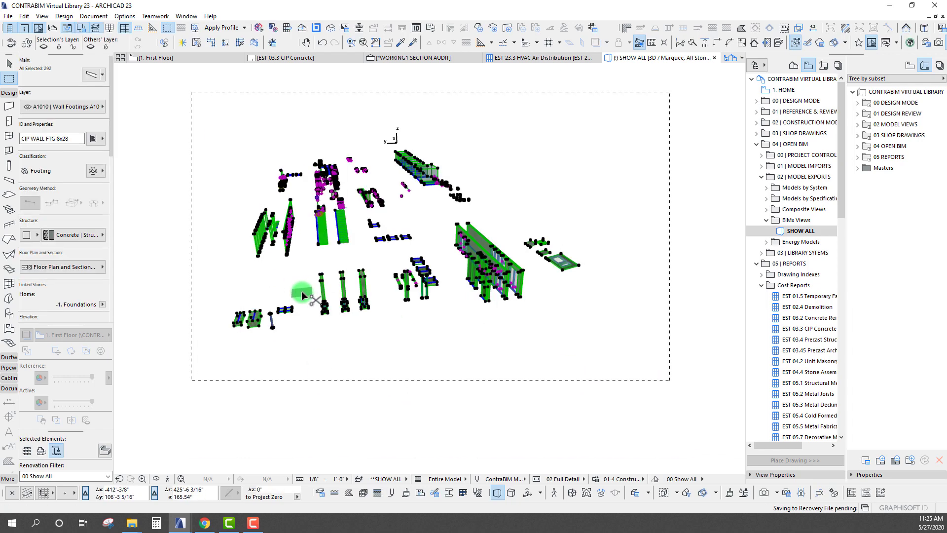
key(ctrl+f)
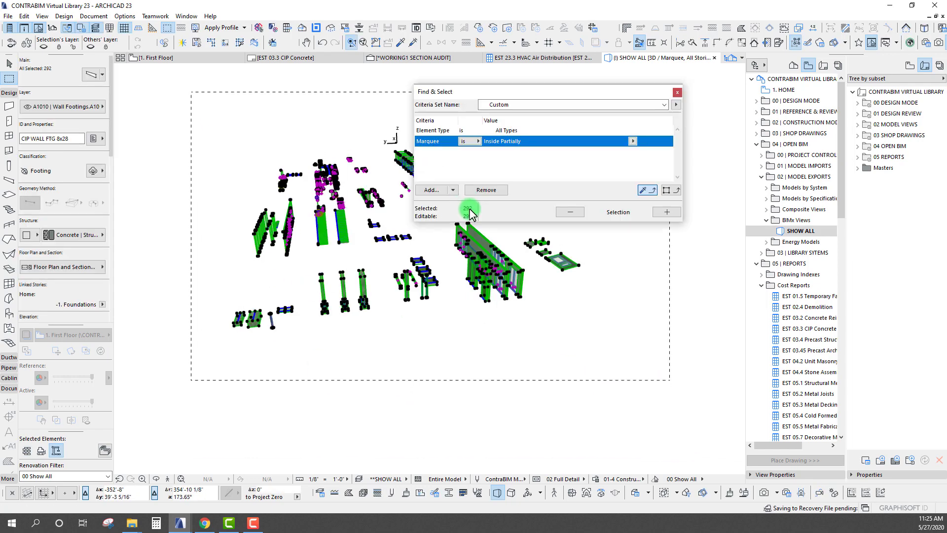
click(677, 93)
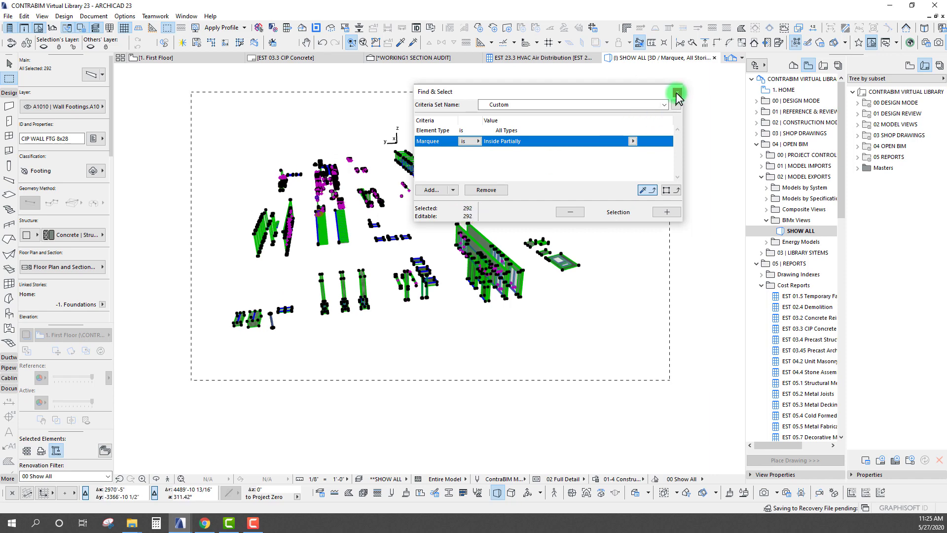
key(Escape)
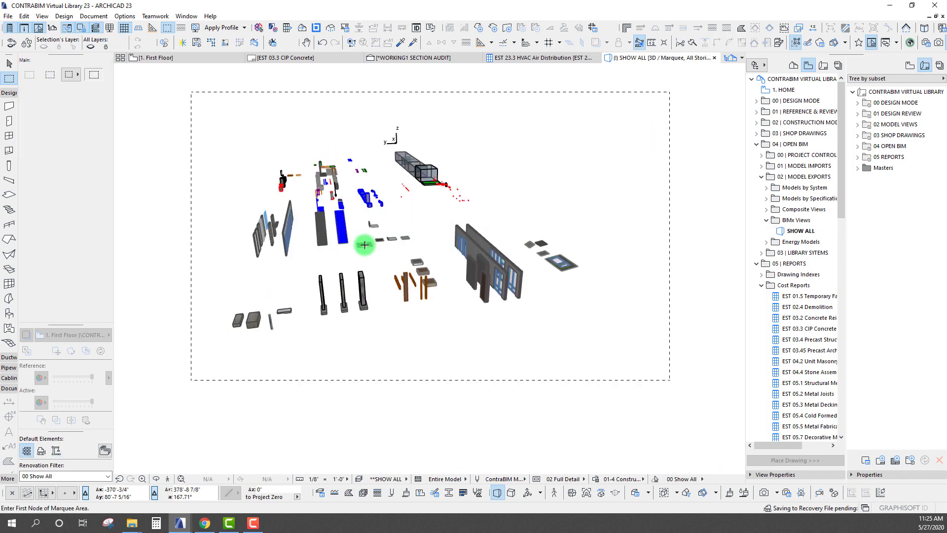
key(F2)
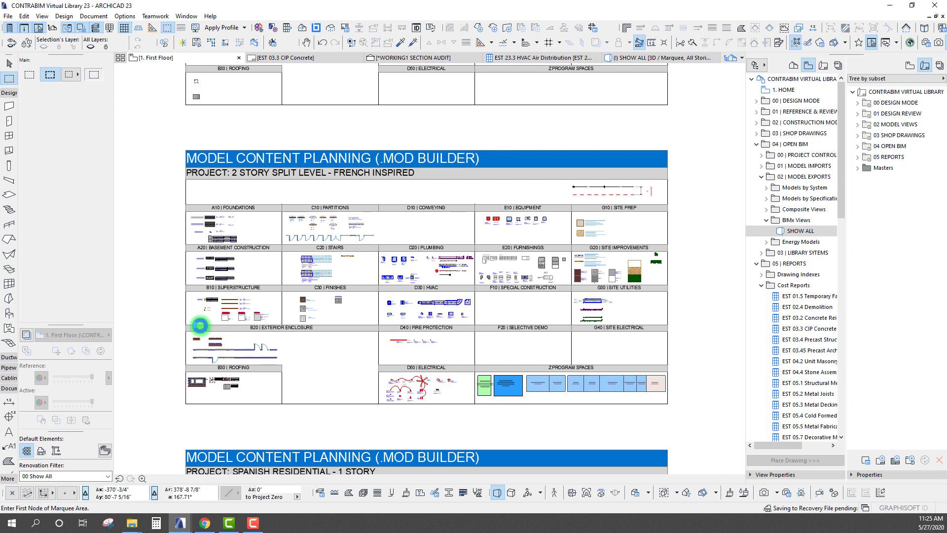
Clear the old marquee and check the French-inspired sheet's project title text
key(Escape)
key(Escape)
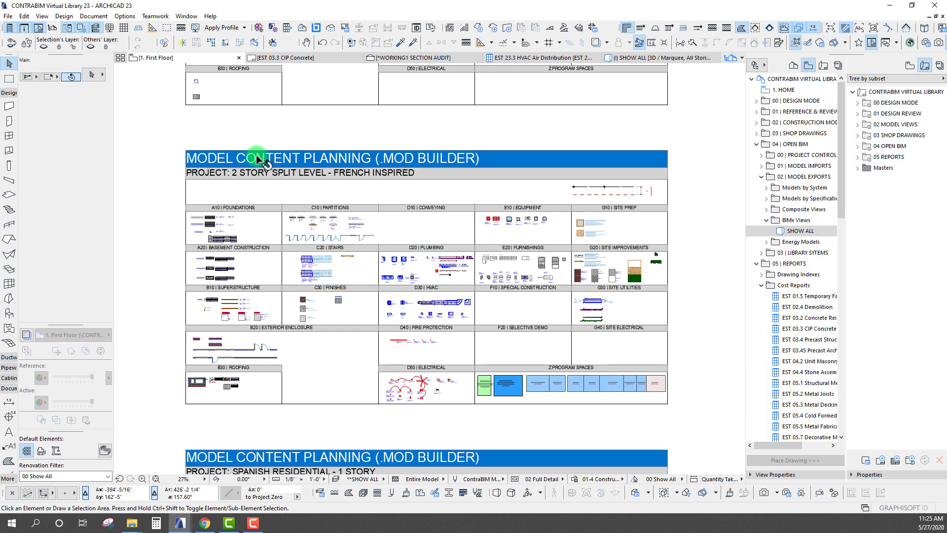
click(207, 172)
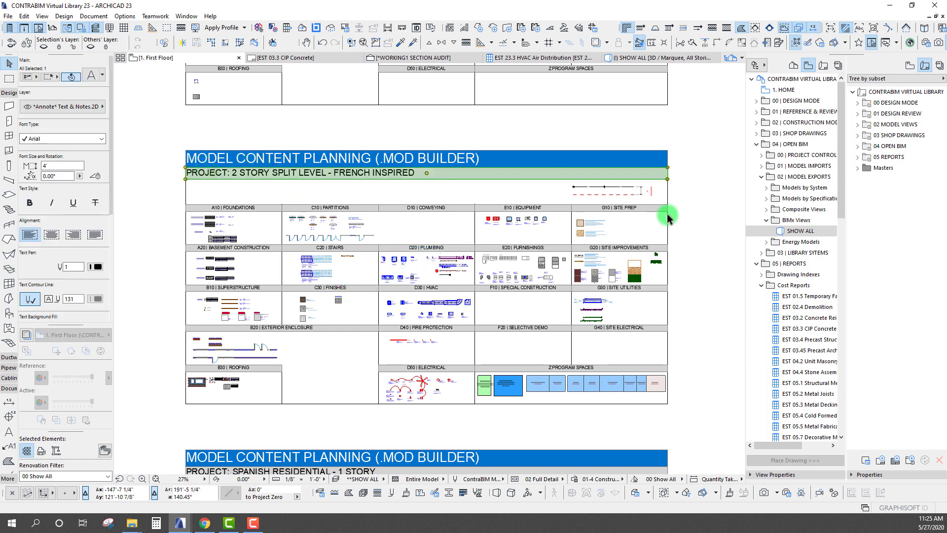
click(259, 320)
key(Escape)
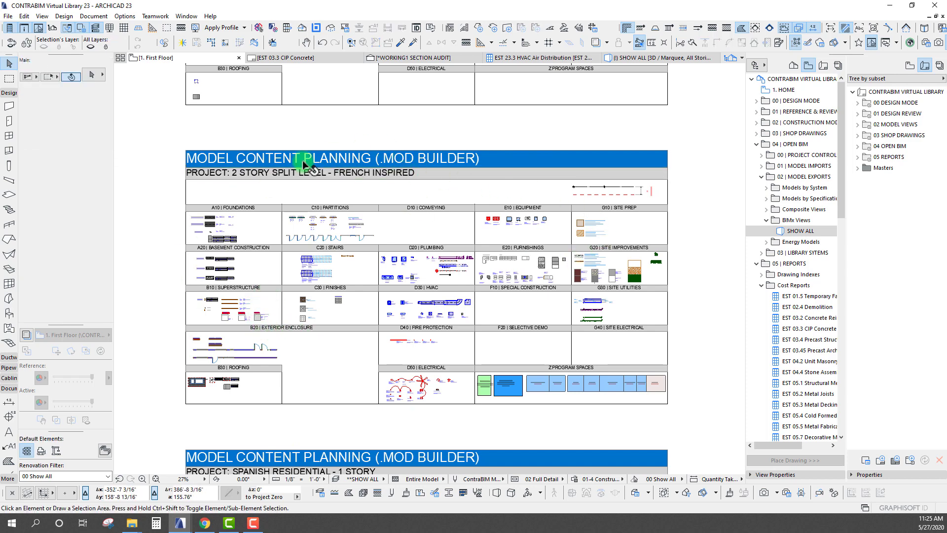
scroll(239, 330, down, 2)
Draw a marquee around the French-inspired sheet and select all elements inside it
click(9, 79)
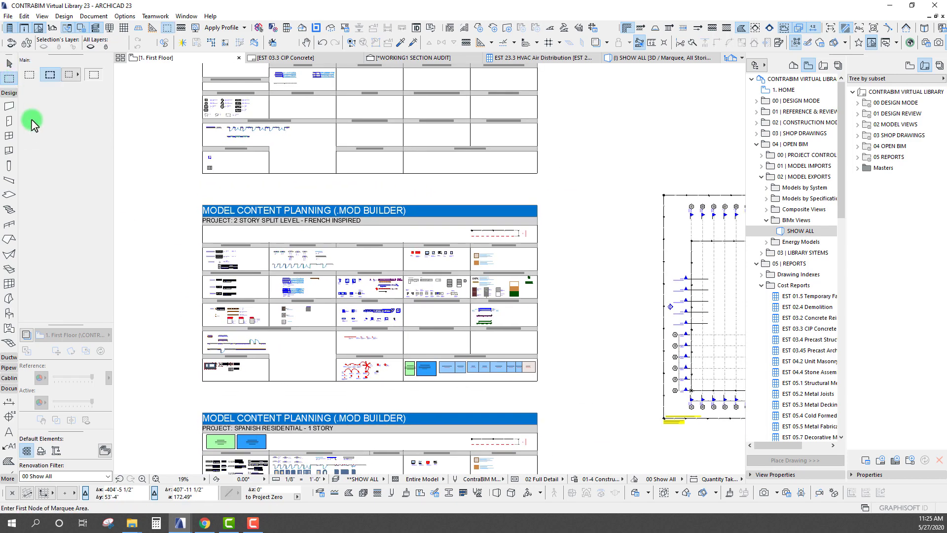
click(186, 193)
click(548, 392)
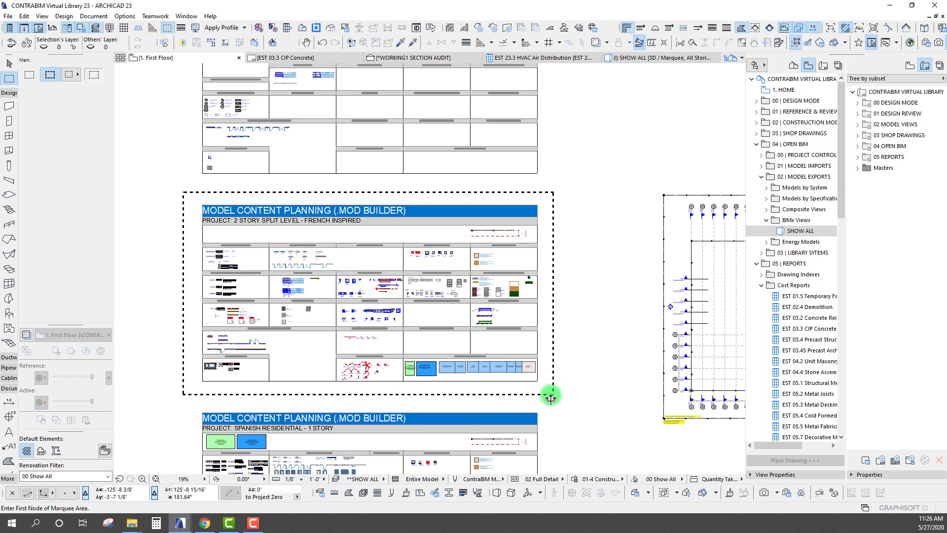
key(ctrl+a)
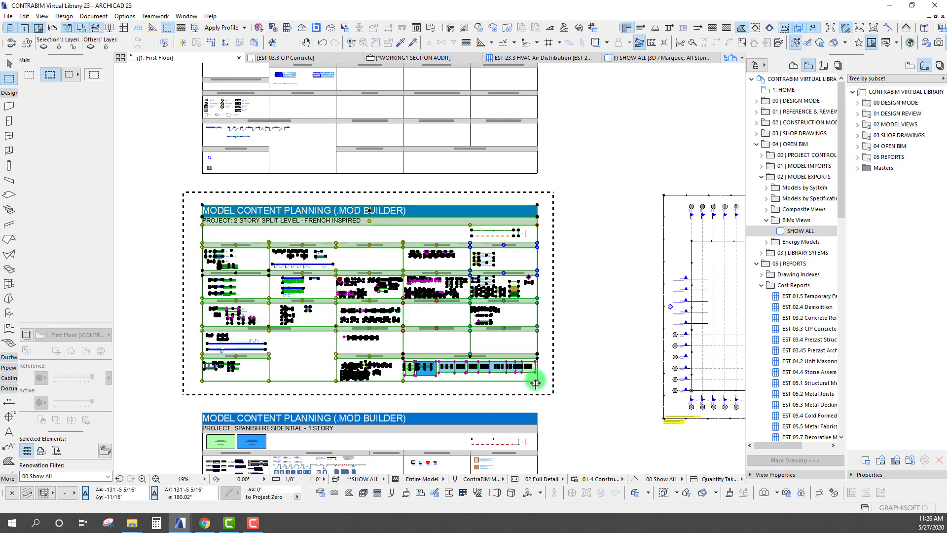
Start Save Selection as Module and browse to Training/CB2020 Tutorials/Example Project/04_Open BIM/Modules
click(7, 17)
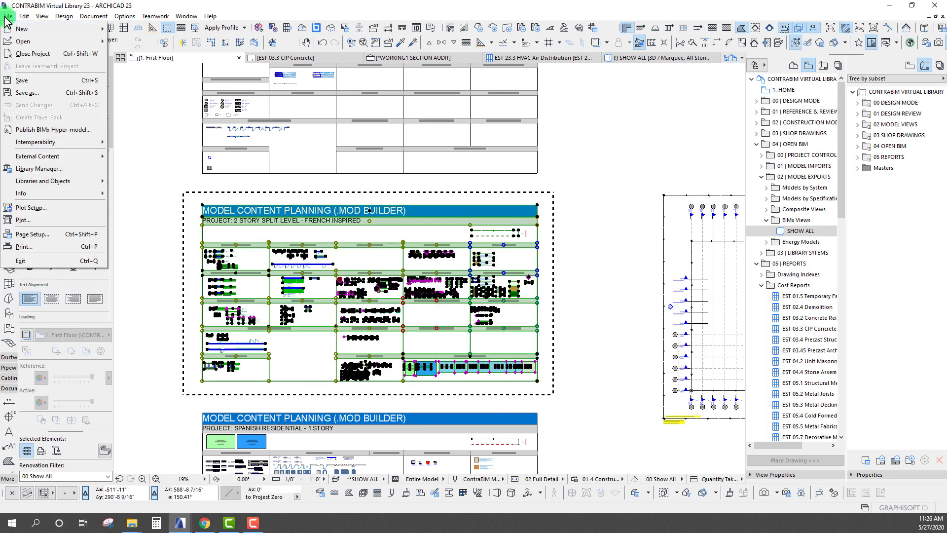
mouse_move(43, 156)
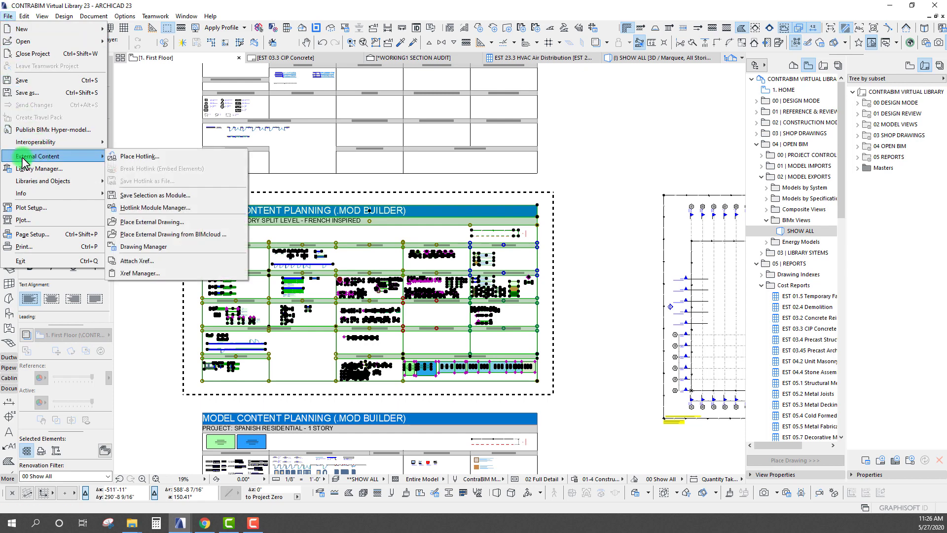
click(150, 195)
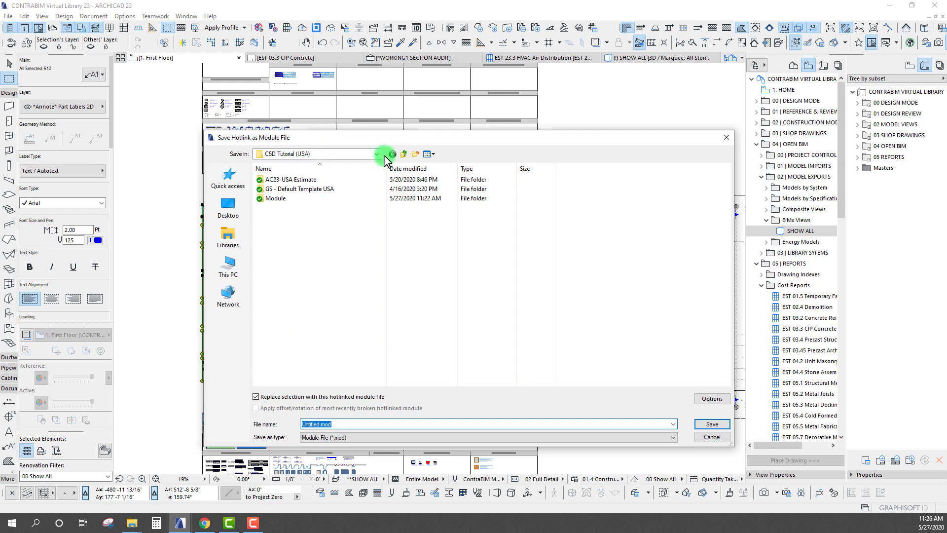
click(377, 159)
drag(377, 203, 378, 194)
click(298, 195)
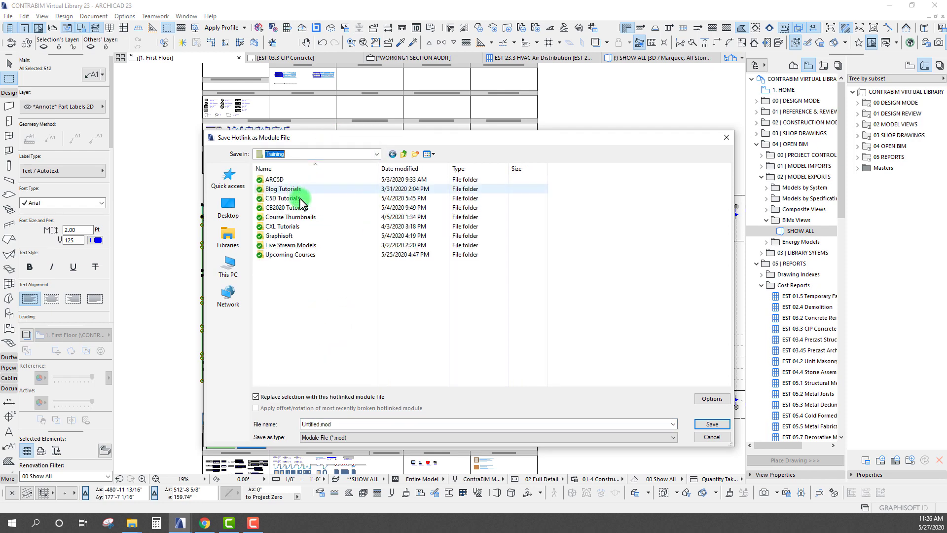
double_click(276, 208)
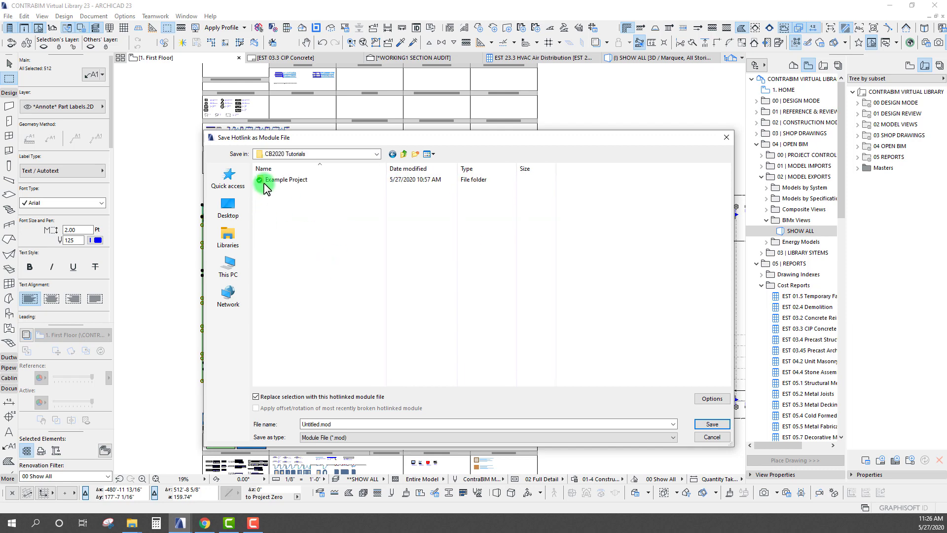
double_click(269, 183)
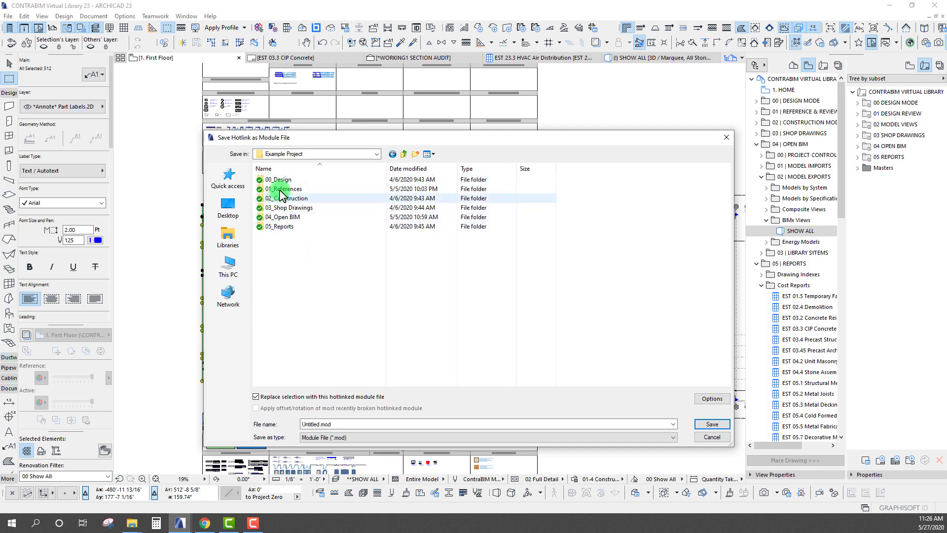
click(294, 219)
double_click(282, 217)
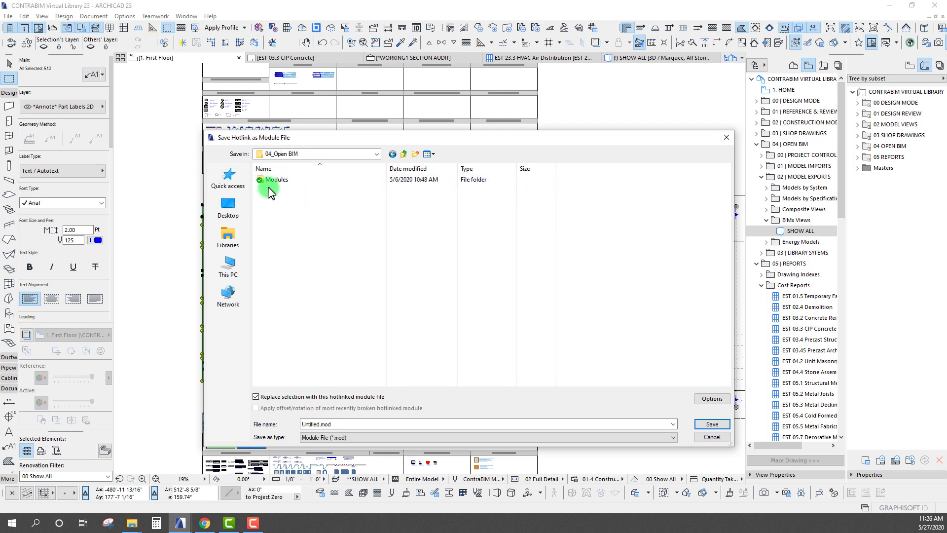
double_click(269, 182)
Save the selection over Tutorial Module-French Inspired.mod, confirming the overwrite
click(283, 193)
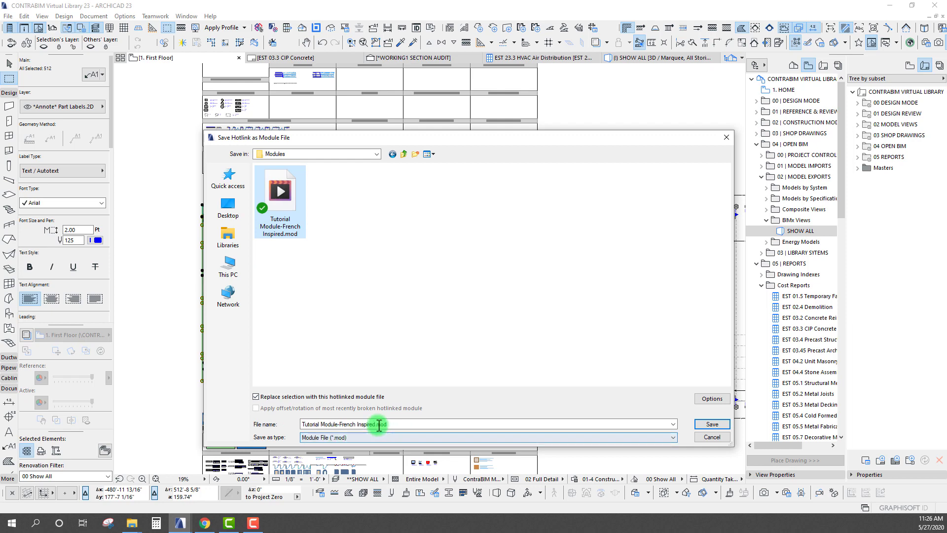
click(320, 423)
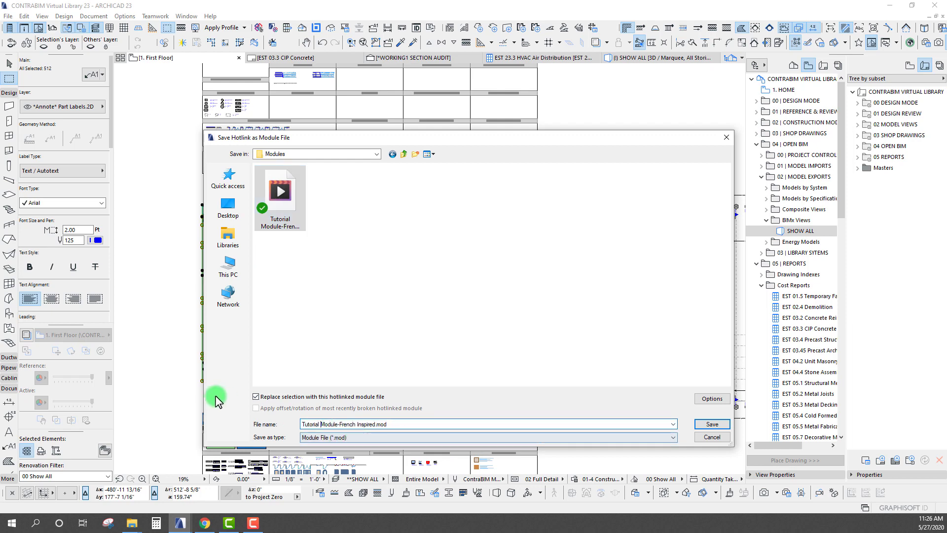
mouse_move(391, 143)
mouse_down()
mouse_move(371, 292)
mouse_move(354, 252)
mouse_move(338, 245)
mouse_move(369, 86)
mouse_up()
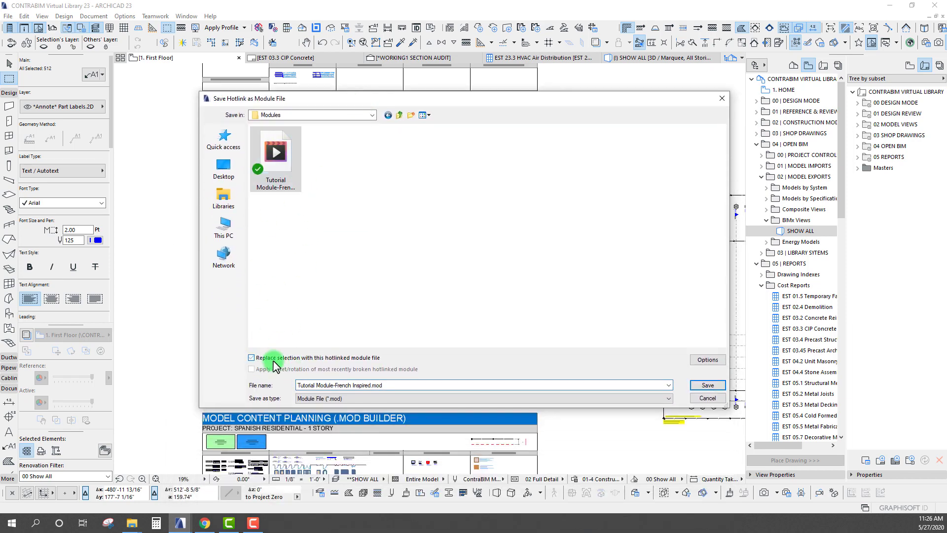
click(274, 154)
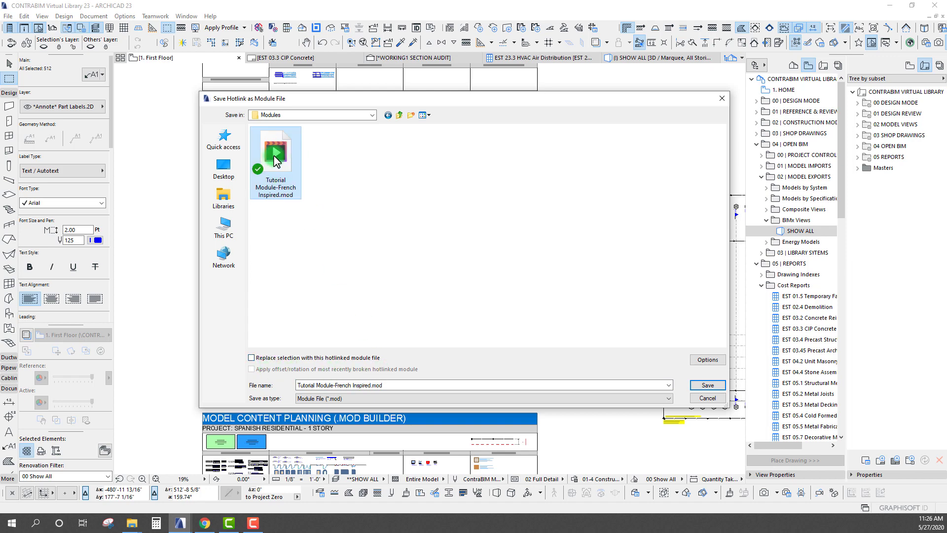
click(706, 385)
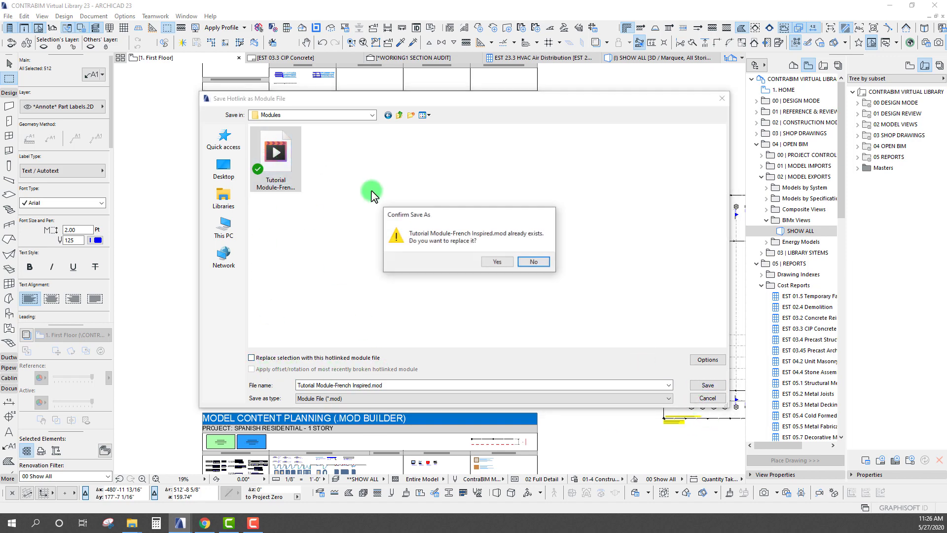
click(497, 262)
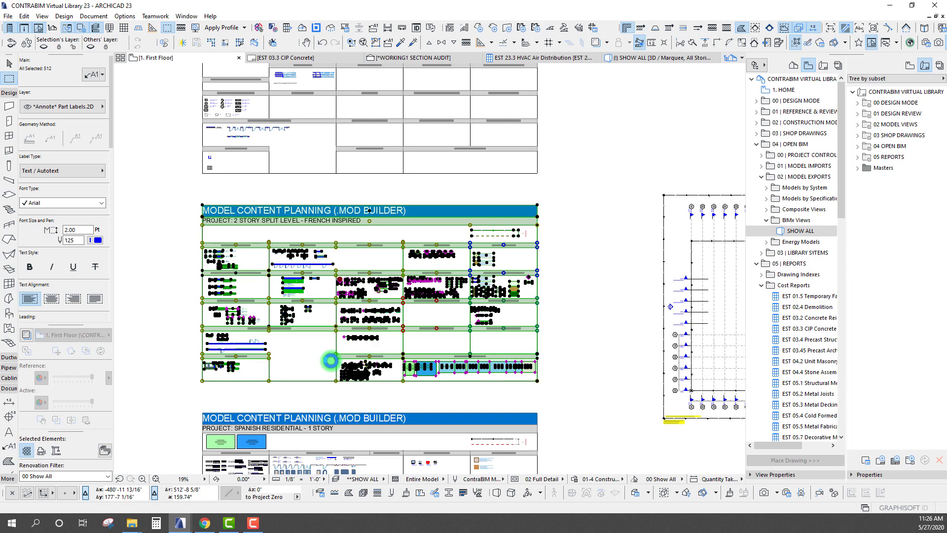
Deselect all 512 elements and bring the CB2020 Tutorial Project 23 window to the front
key(Escape)
key(Escape)
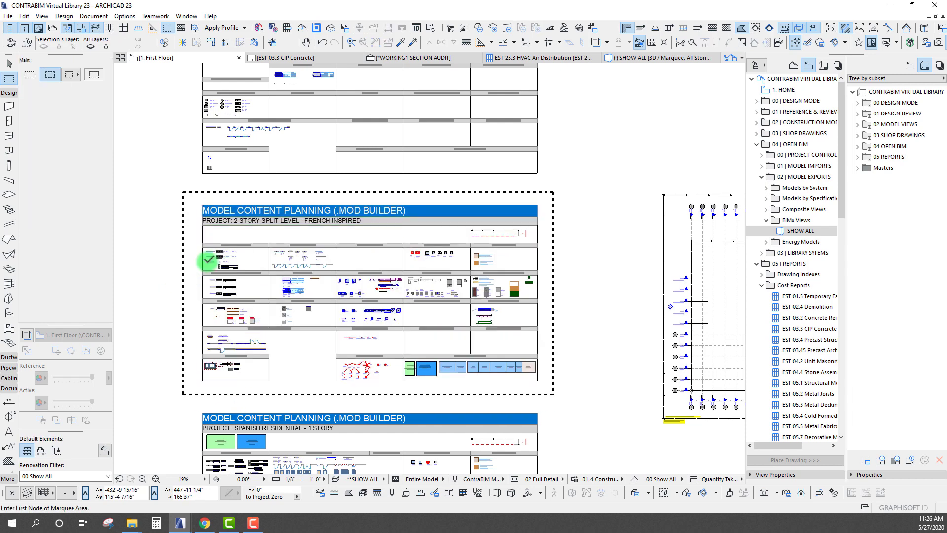
click(180, 523)
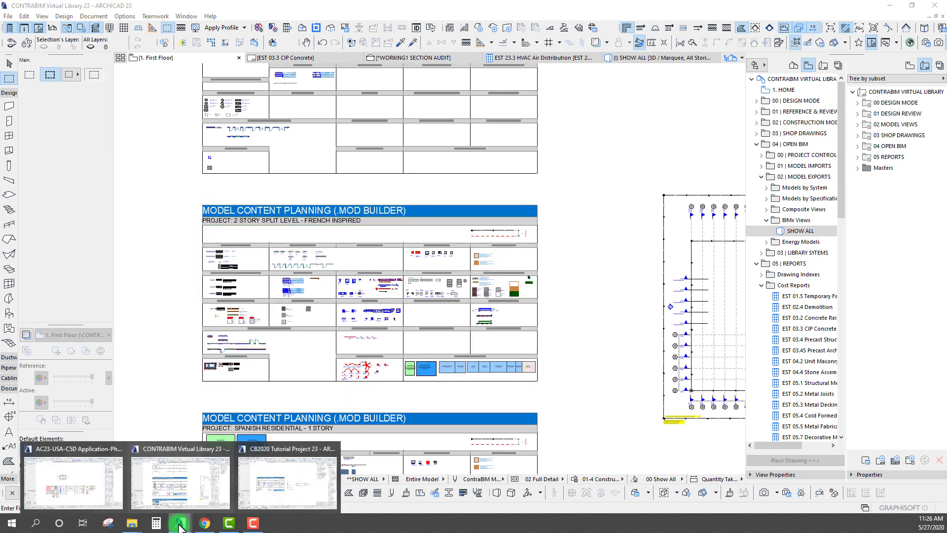
click(266, 472)
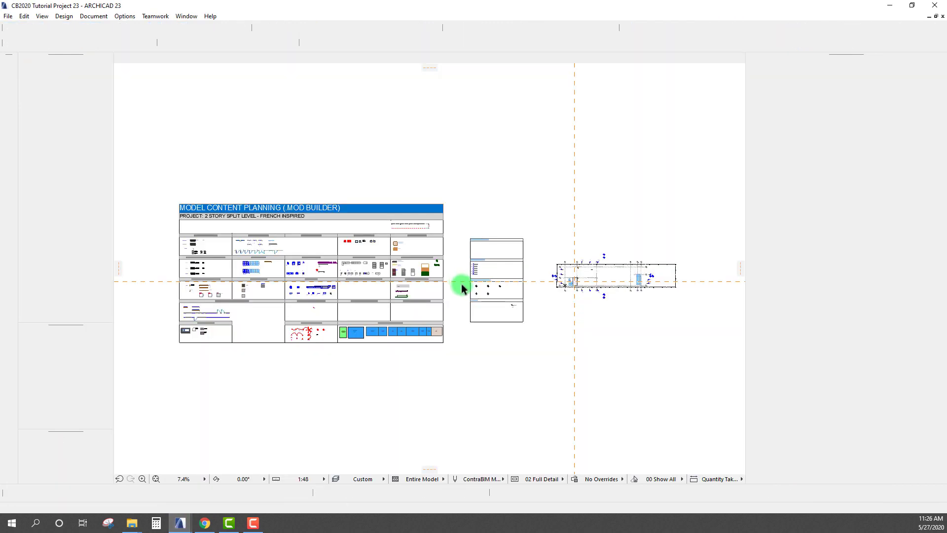
Select everything in the plan and update the hotlinked module and all related hotlinks
scroll(295, 258, up, 3)
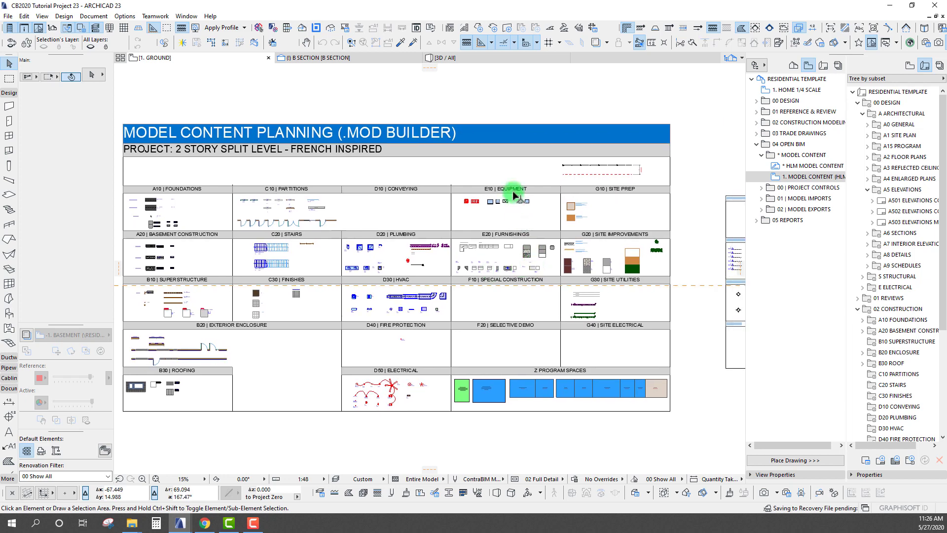
scroll(495, 192, up, 5)
scroll(462, 235, up, 2)
key(ctrl+a)
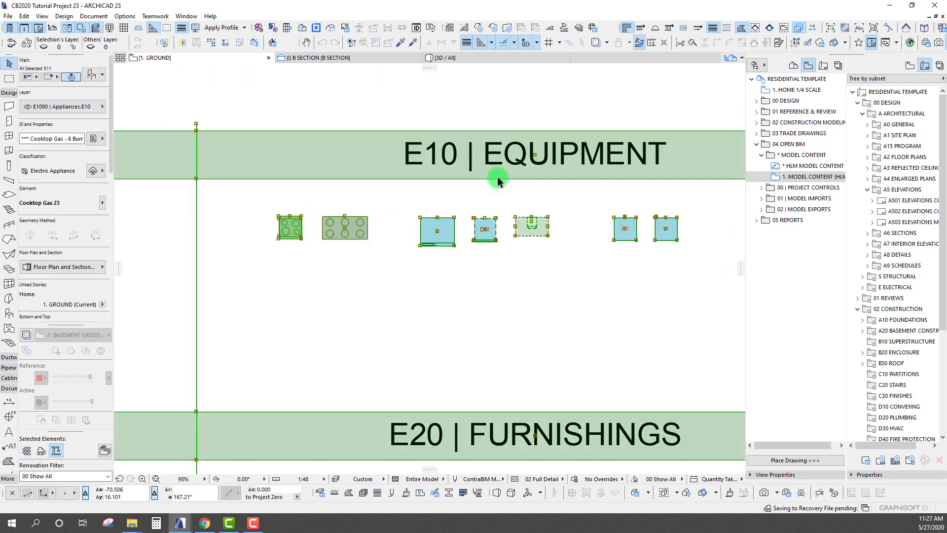
right_click(348, 223)
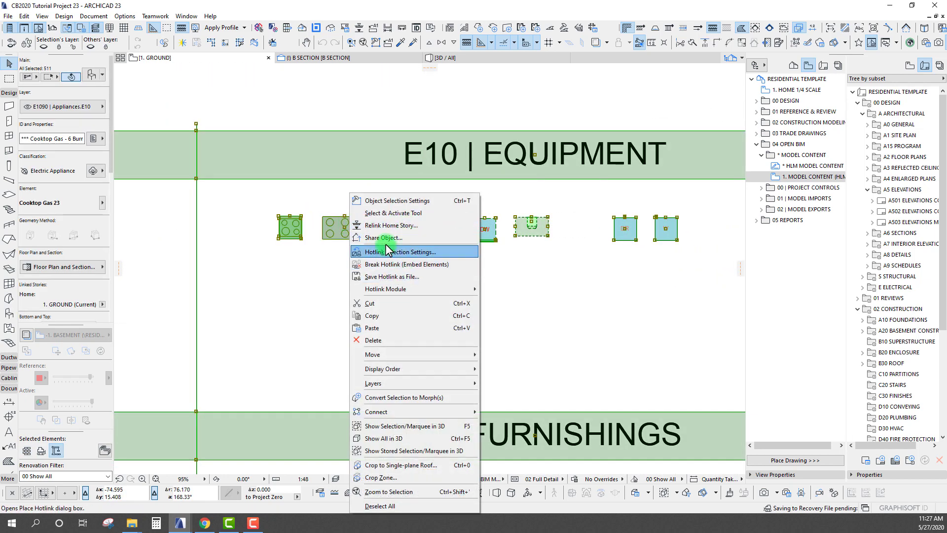
mouse_move(405, 288)
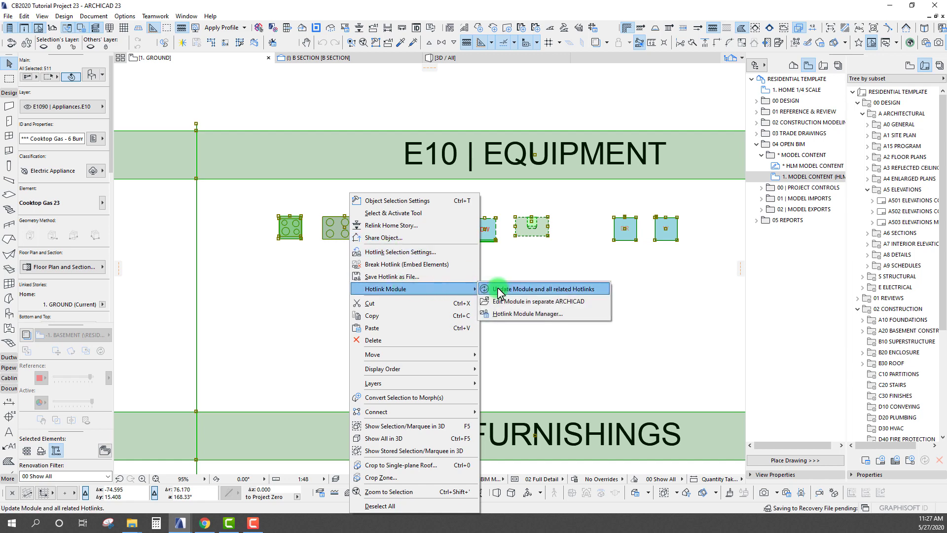
click(501, 289)
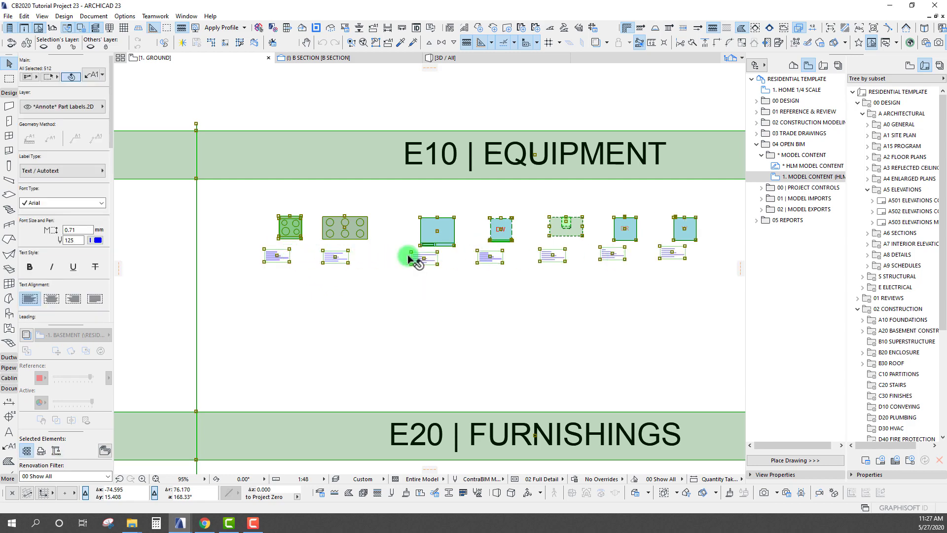
Clear the selection, review the drawing scale list leaving it at 1:48, and pan toward the site plan
scroll(301, 232, up, 7)
click(332, 254)
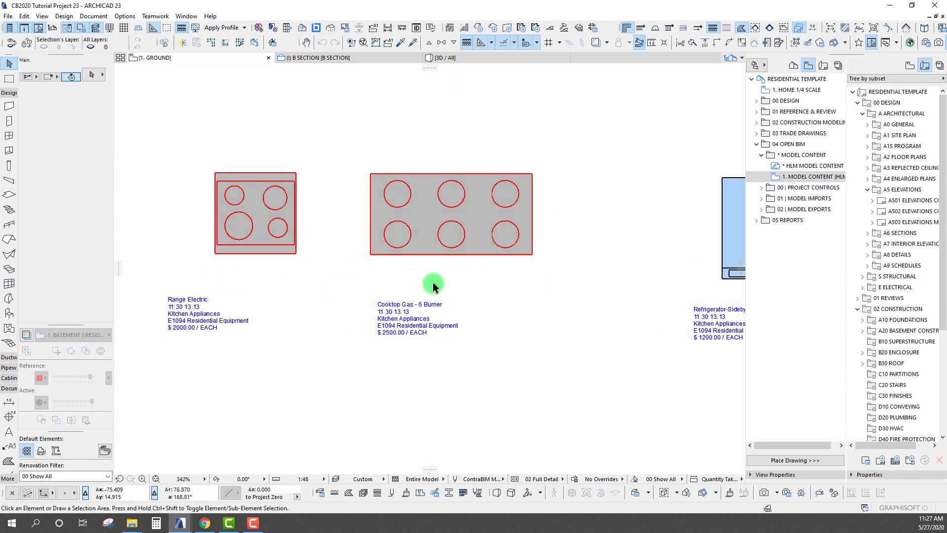
click(302, 479)
click(241, 385)
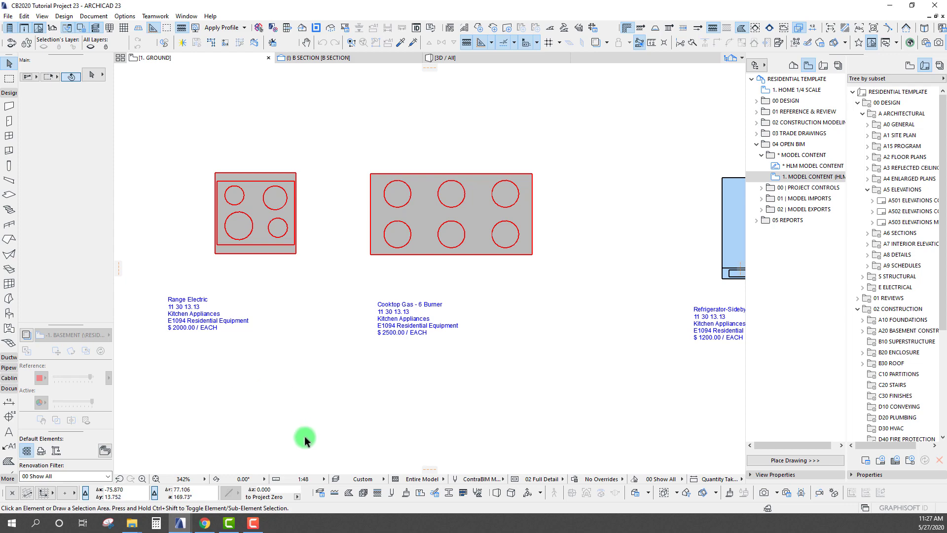
click(310, 477)
click(294, 386)
scroll(306, 316, down, 10)
scroll(466, 250, down, 9)
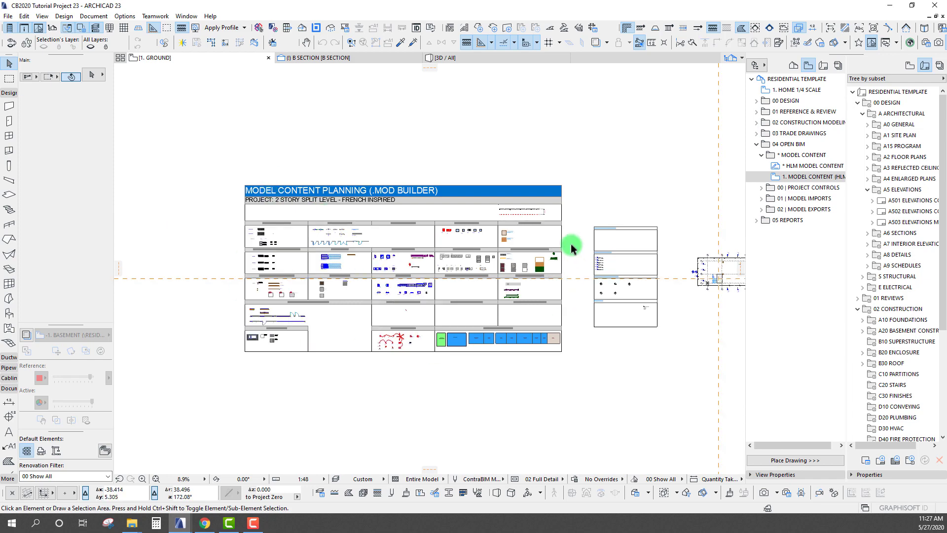
scroll(335, 293, up, 3)
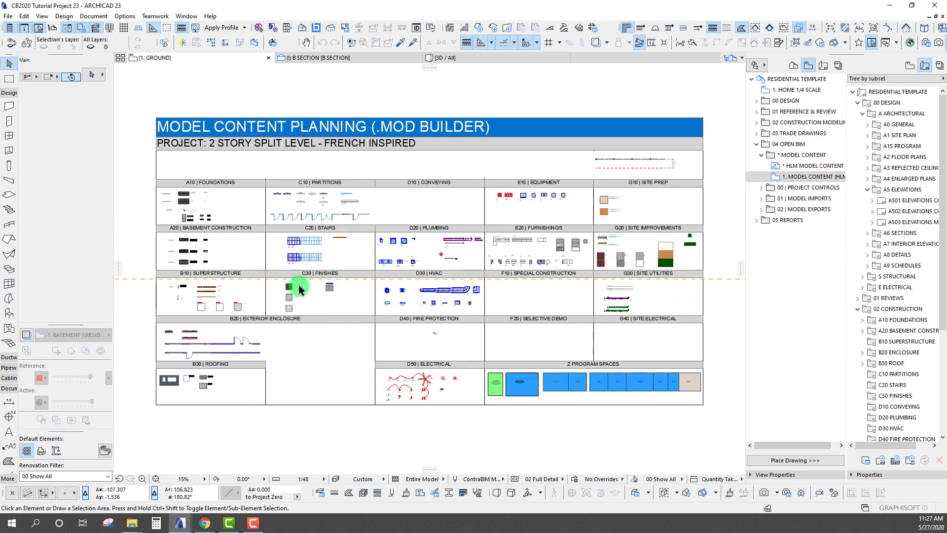
middle_drag(633, 231, 567, 242)
middle_drag(682, 228, 490, 229)
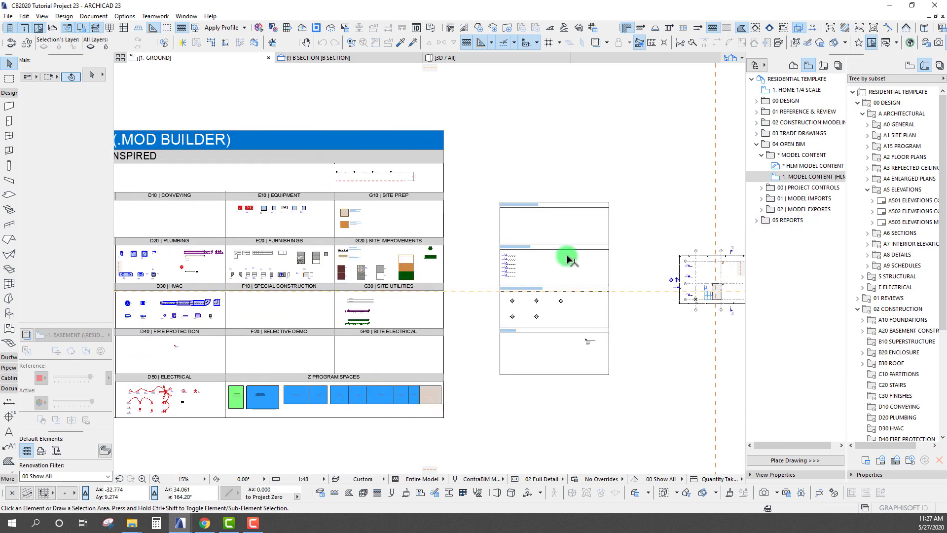
Collapse 04 OPEN BIM in the Navigator and expand 05 REPORTS > ESTIMATING > COST REPORTS to EST 03.3 CIP Concrete
click(760, 155)
click(757, 144)
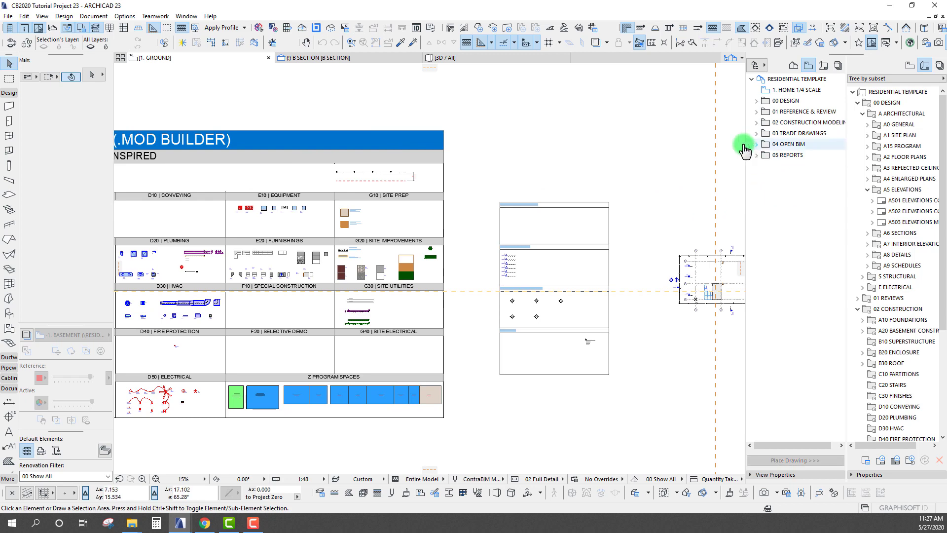
scroll(443, 300, down, 4)
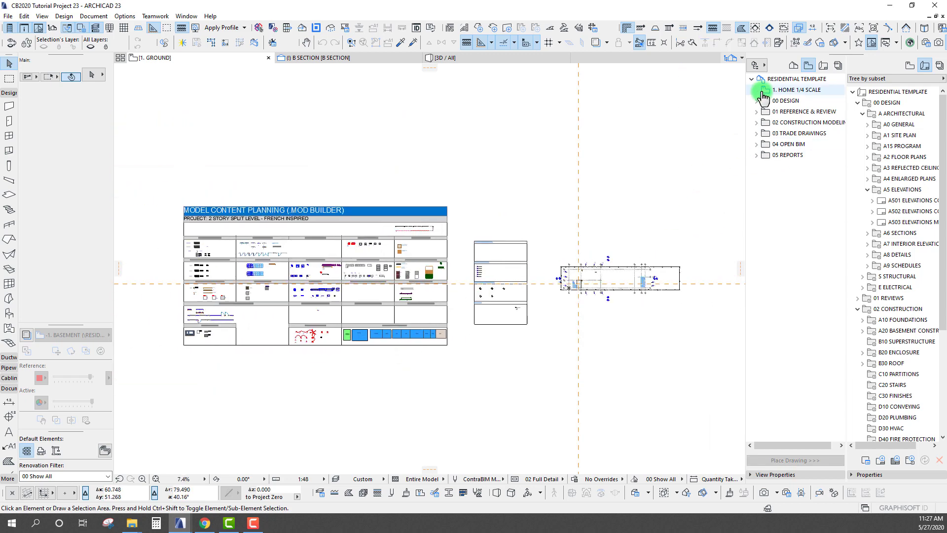
click(757, 154)
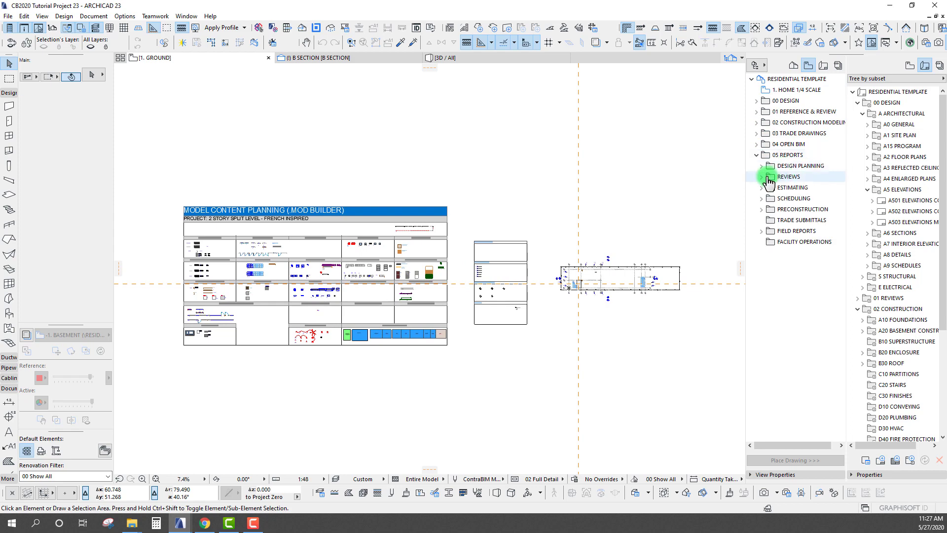
click(761, 188)
click(767, 199)
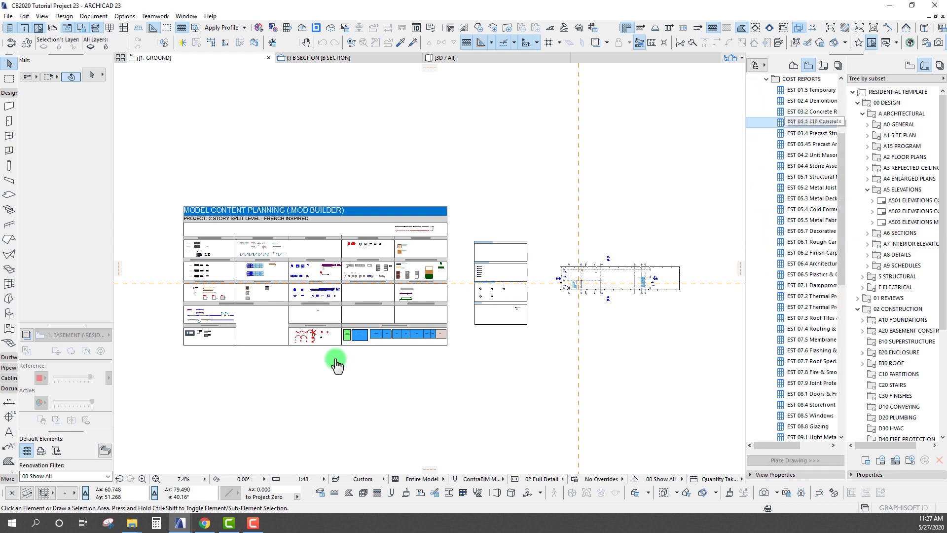
click(811, 122)
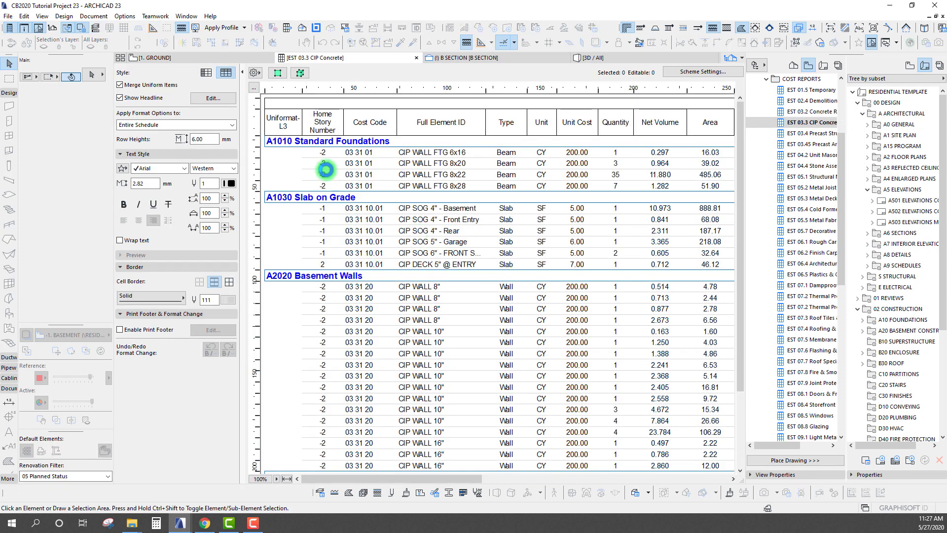
Select a wall row in the EST 03.3 CIP Concrete schedule and show its CIP walls in 3D
scroll(496, 261, down, 3)
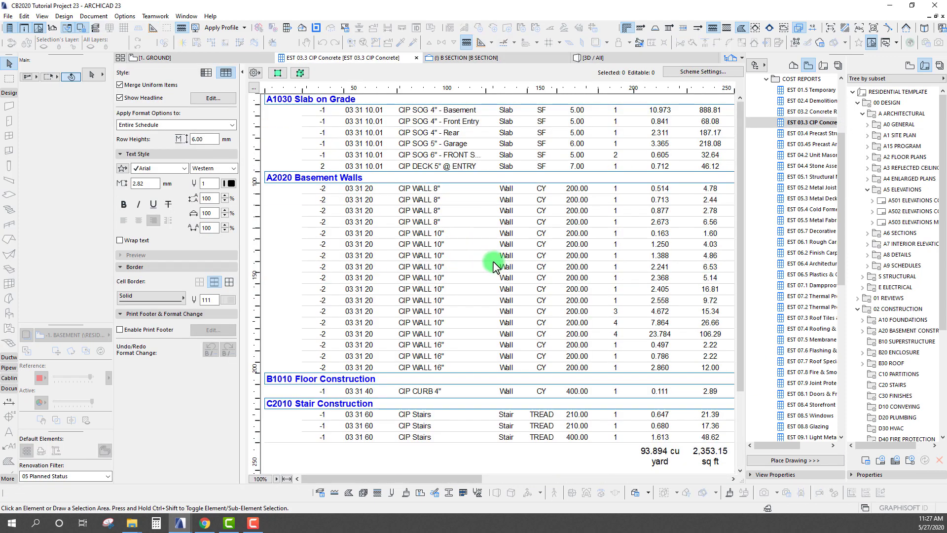
scroll(496, 266, up, 3)
click(285, 127)
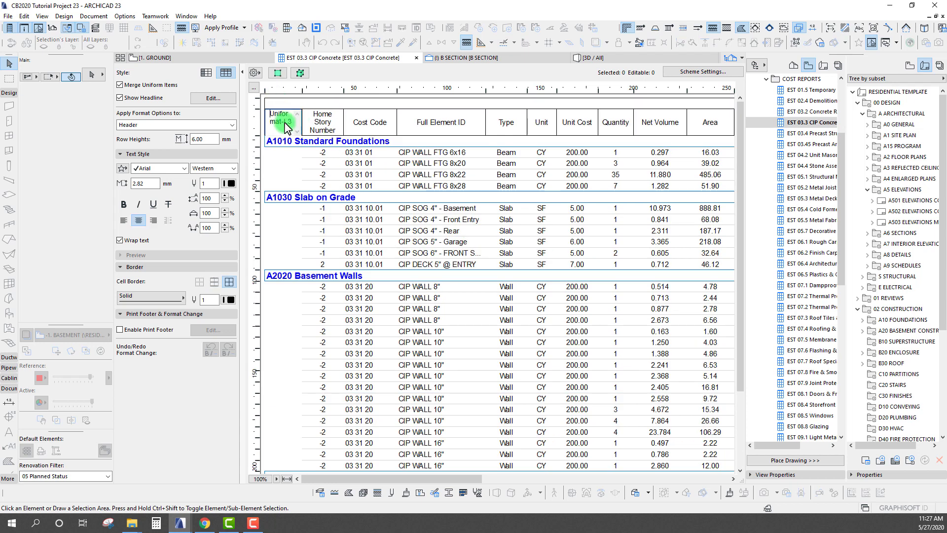
click(300, 73)
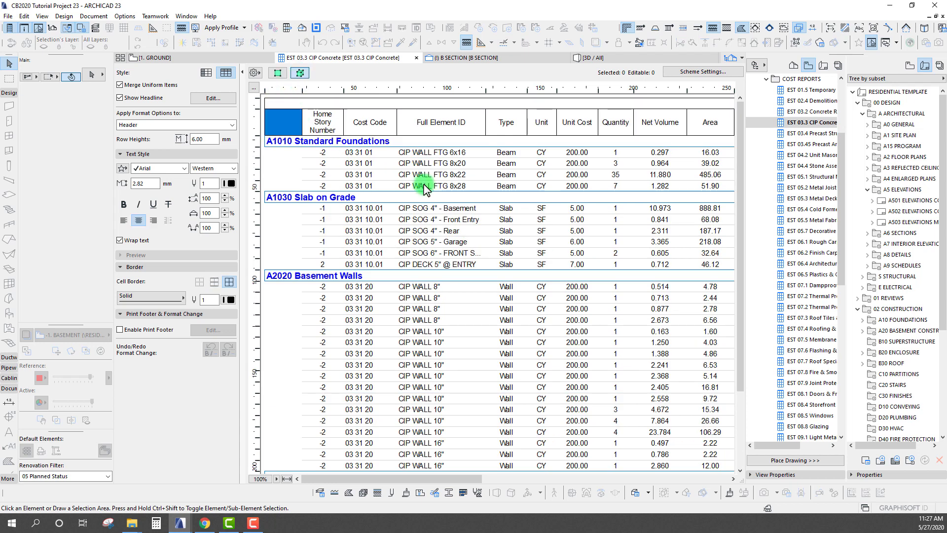
click(546, 326)
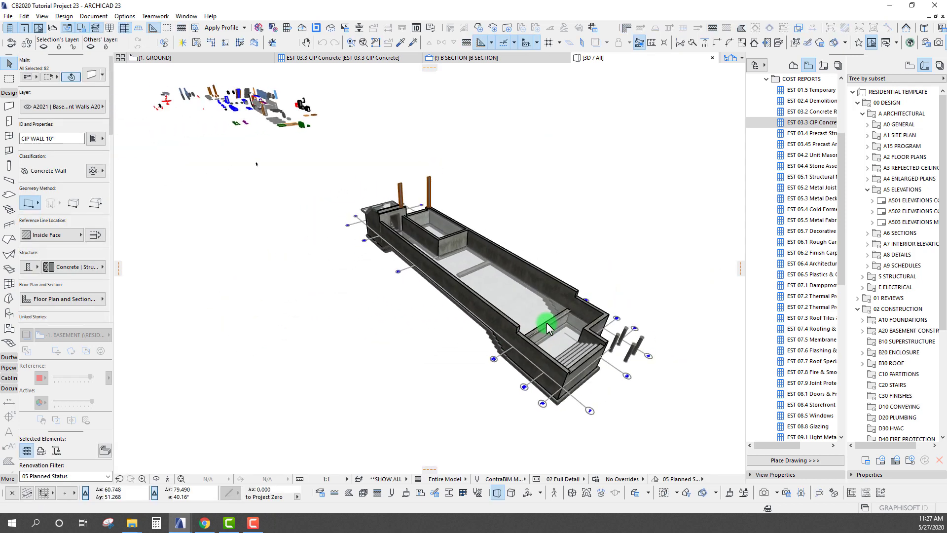
Pan and zoom around the 82 concrete walls in 3D, then return to the 1. GROUND plan
scroll(546, 307, down, 1)
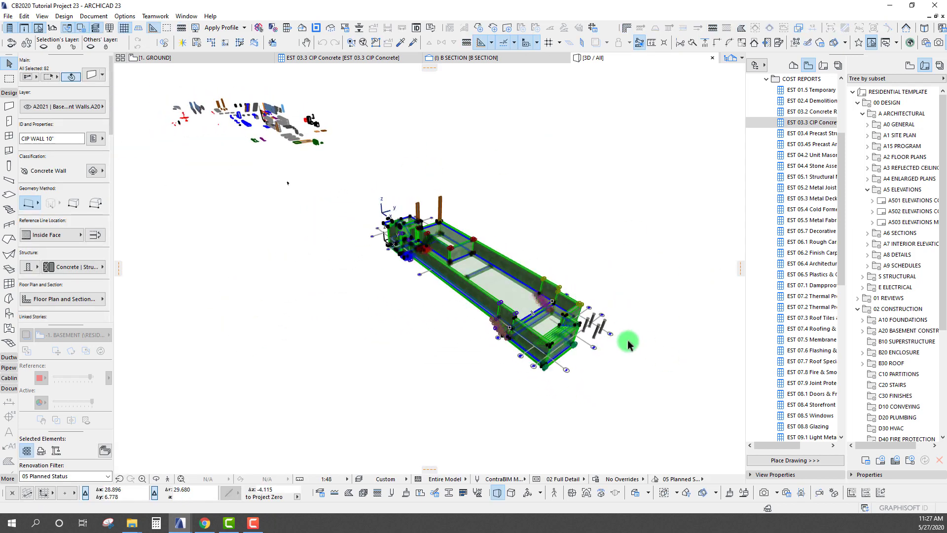
scroll(457, 256, up, 2)
middle_drag(315, 138, 470, 269)
scroll(473, 268, up, 4)
scroll(472, 266, up, 10)
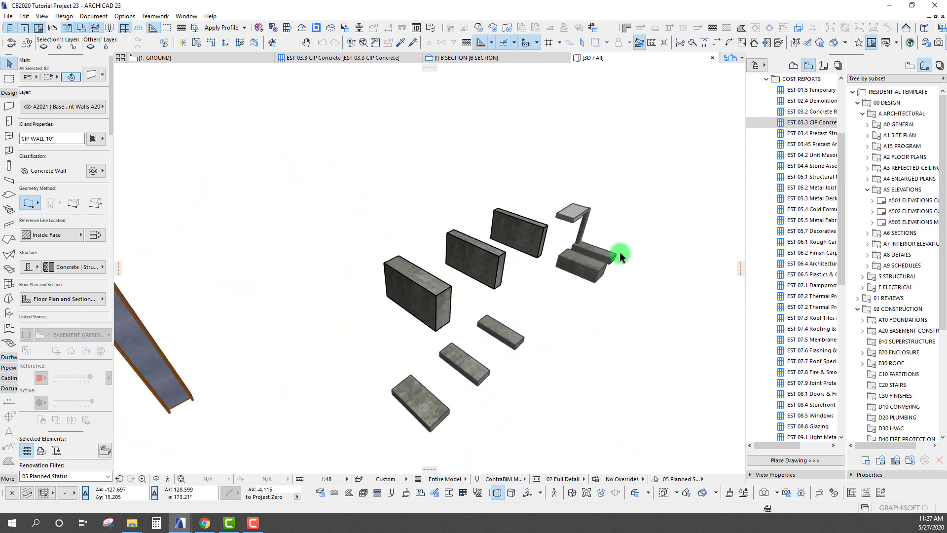
scroll(464, 249, down, 10)
scroll(465, 252, up, 10)
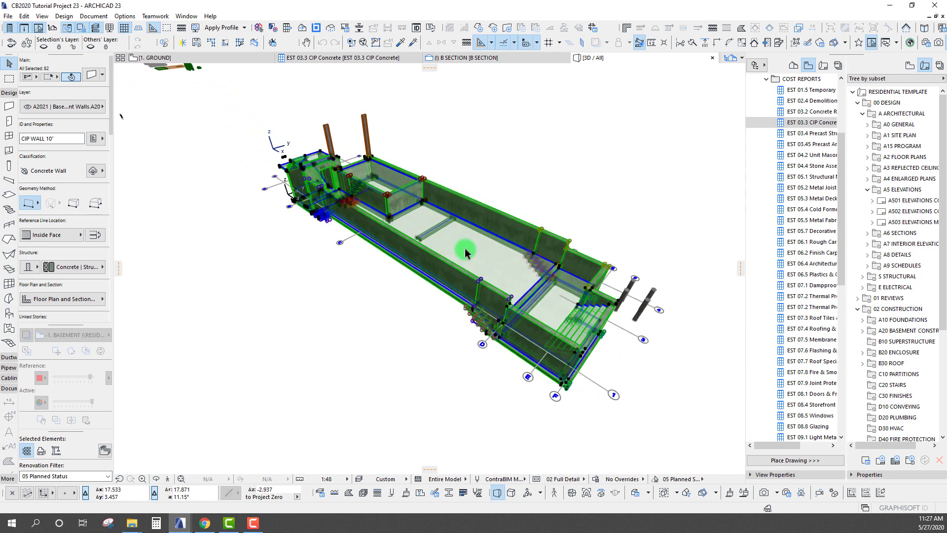
key(F2)
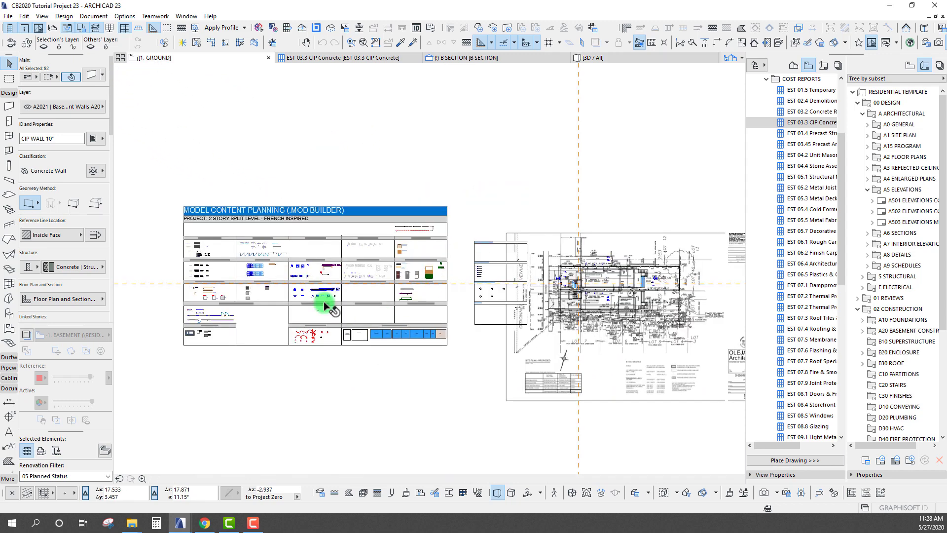
Clear the 82-element selection and apply the *00 | A20 | Floor Plan layer combination
key(Escape)
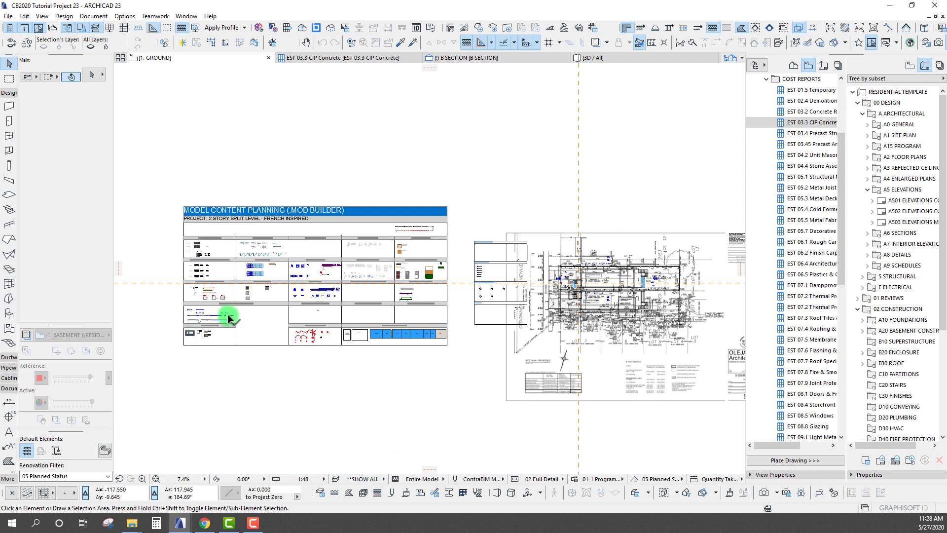
scroll(228, 315, up, 1)
click(362, 478)
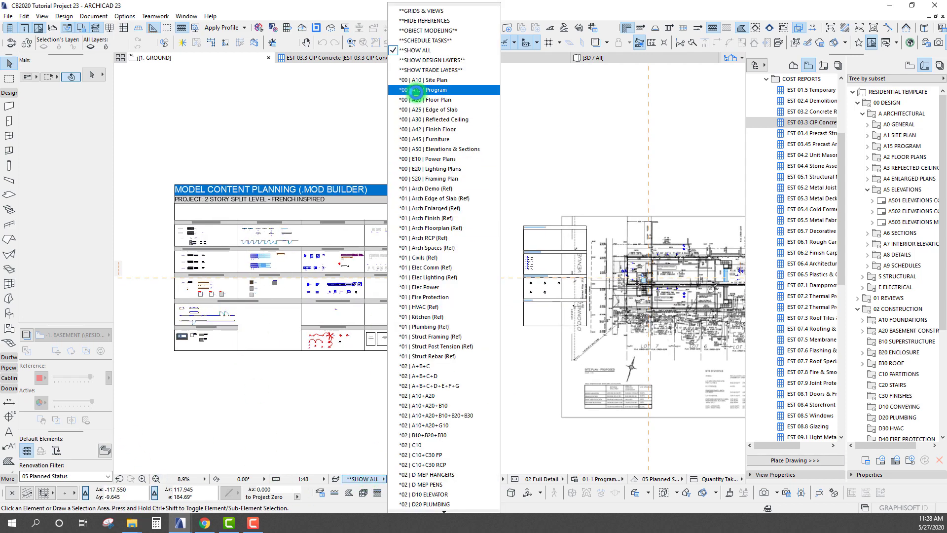
click(429, 99)
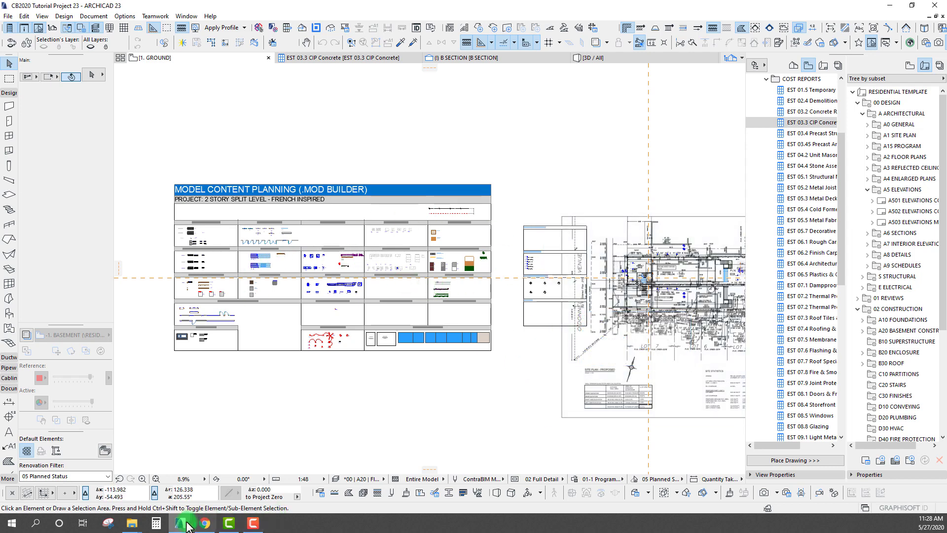
Bring up the CONTRABIM Virtual Library, view its model content planning sheets, then minimize it
mouse_move(180, 522)
click(118, 486)
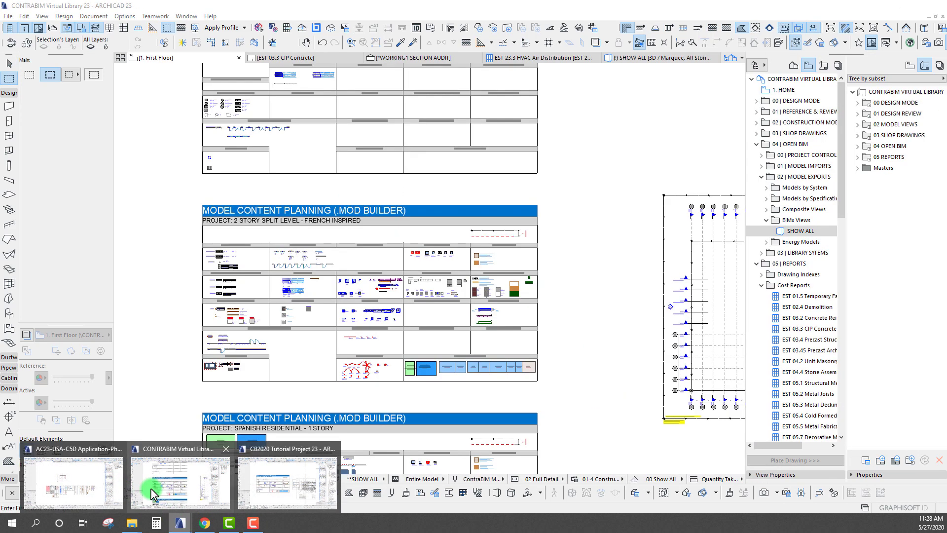
click(150, 487)
scroll(254, 354, down, 5)
middle_drag(255, 352, 617, 248)
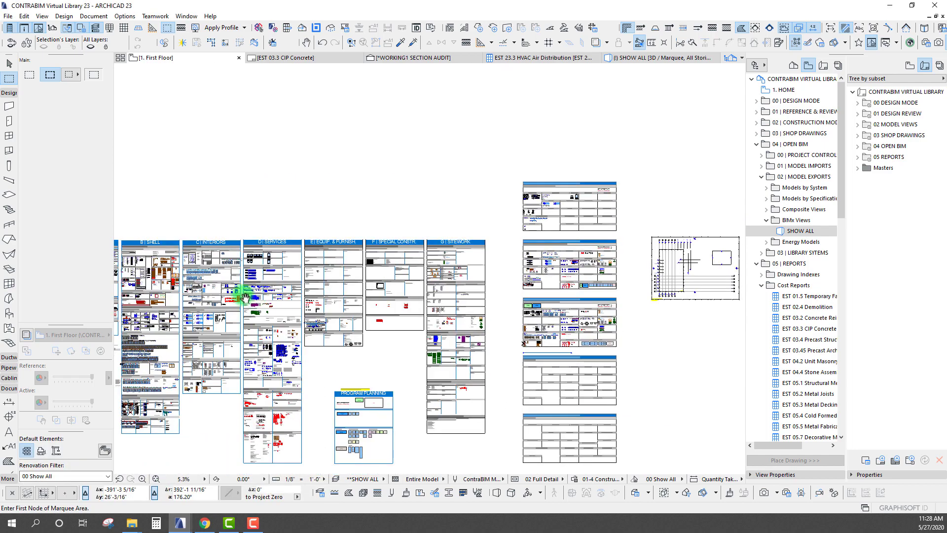
scroll(581, 254, up, 6)
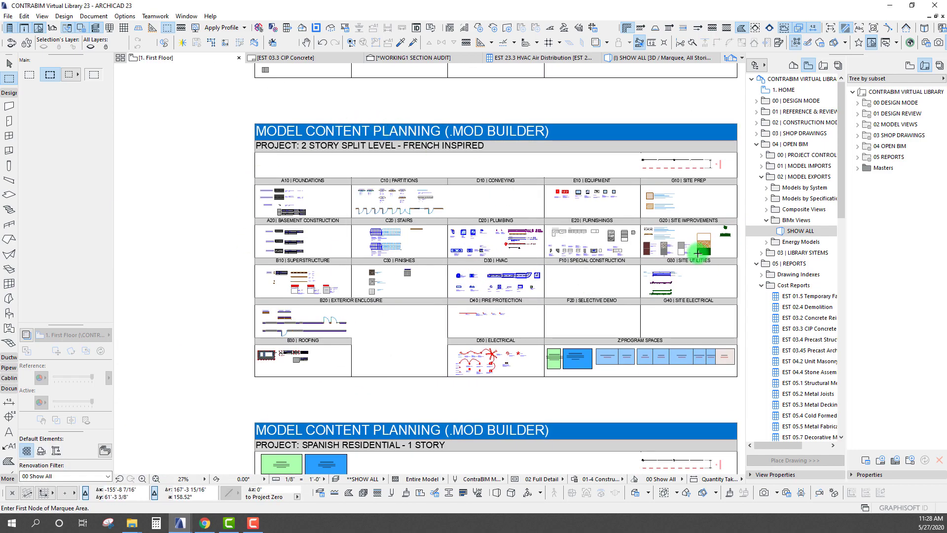
middle_drag(537, 212, 450, 211)
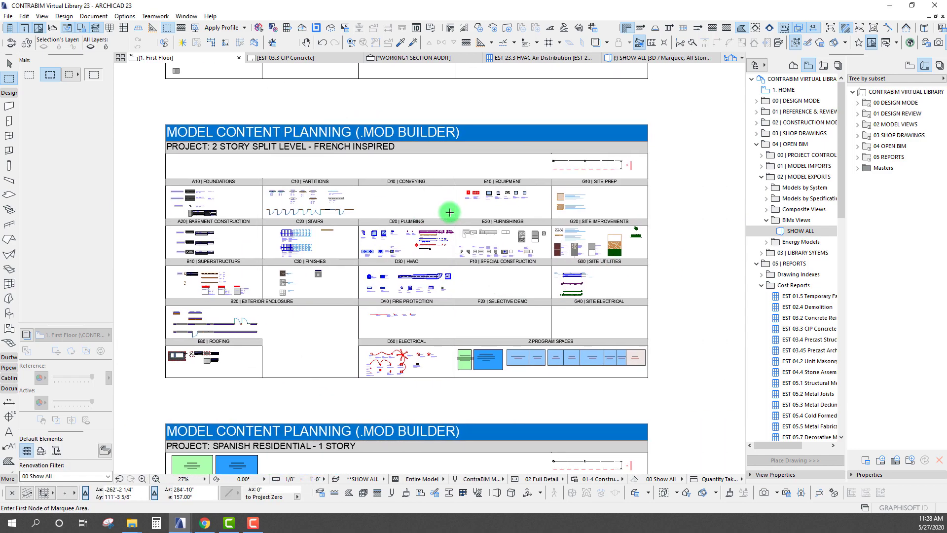
click(890, 6)
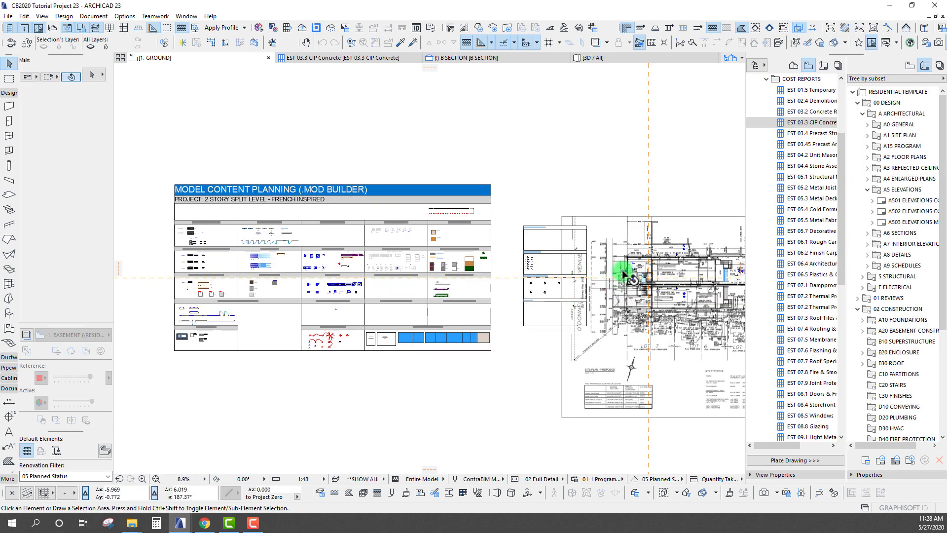
scroll(760, 116, up, 4)
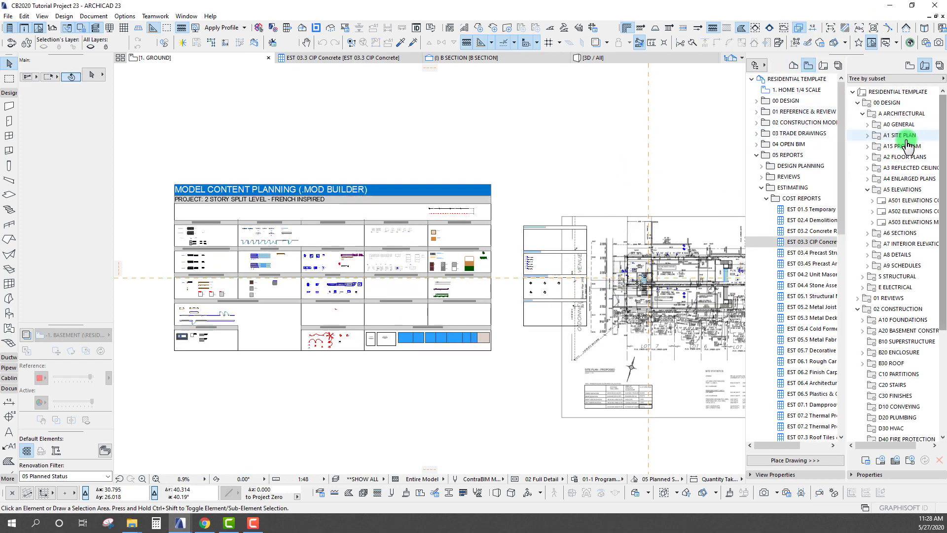
Review the planning module's Hotlink Selection Settings and master layer list, closing without changes
click(863, 113)
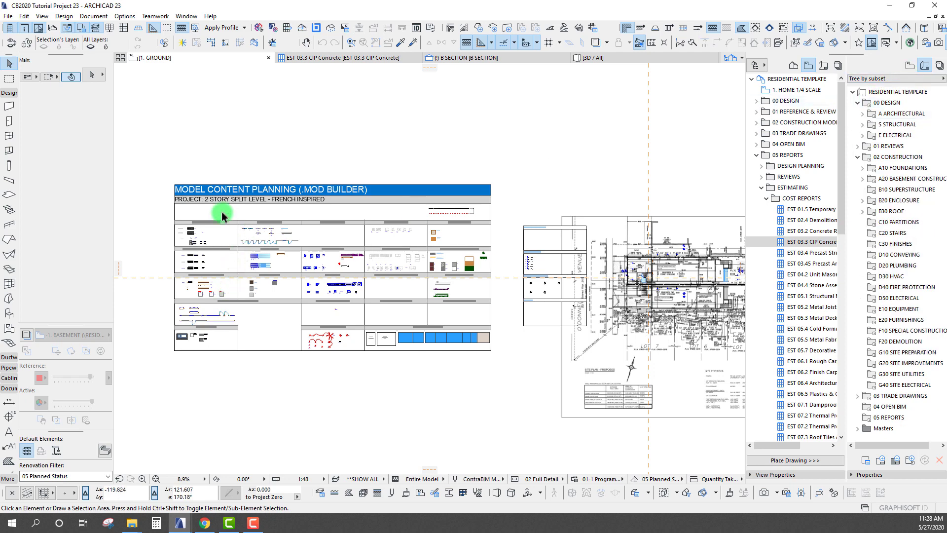
click(231, 225)
right_click(201, 143)
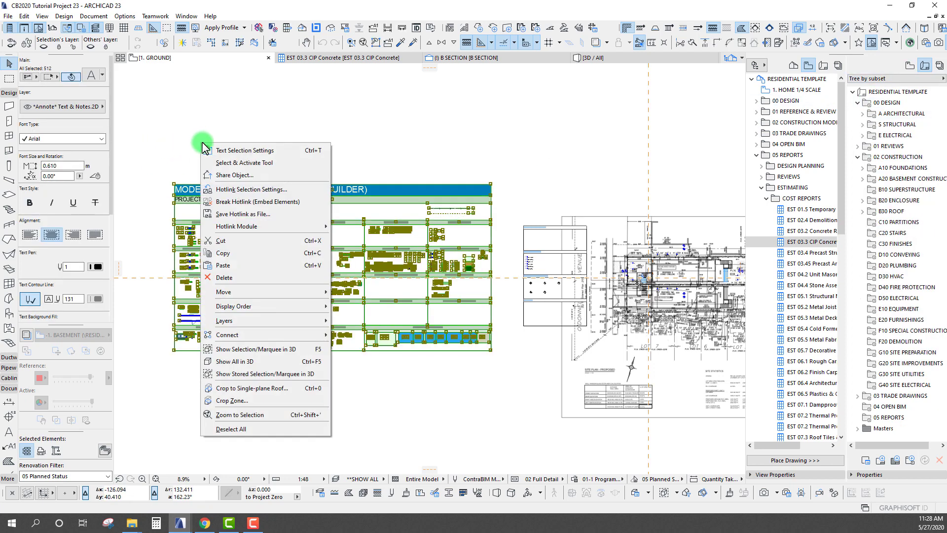
click(222, 190)
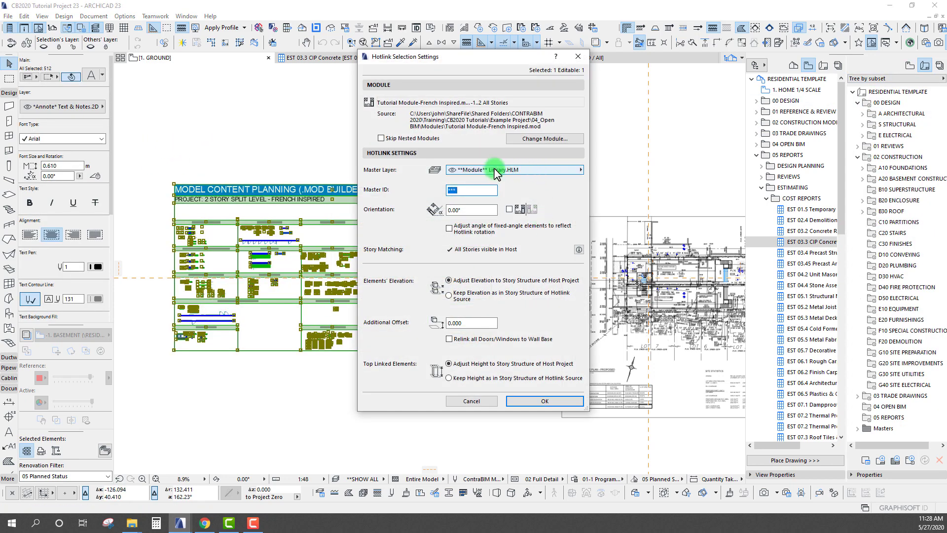
click(532, 172)
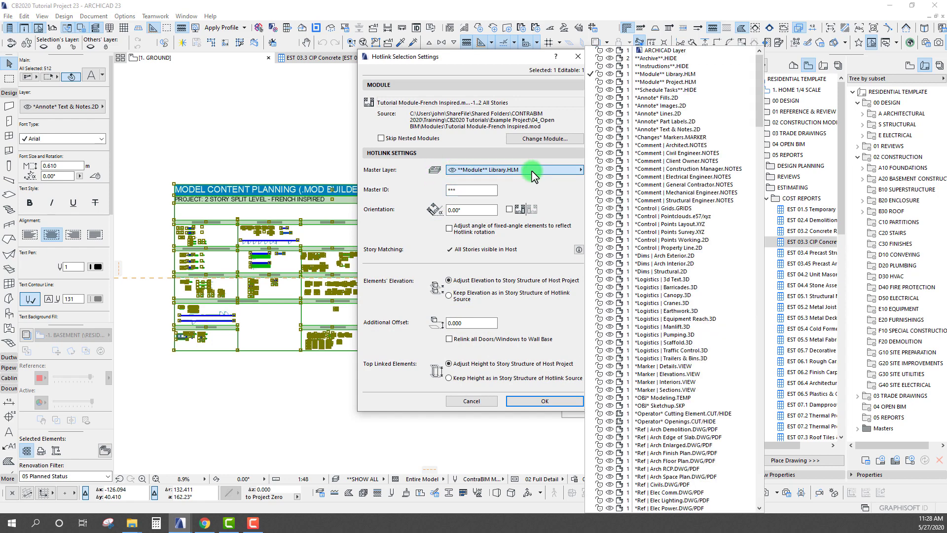
click(532, 172)
drag(501, 62, 474, 73)
click(549, 69)
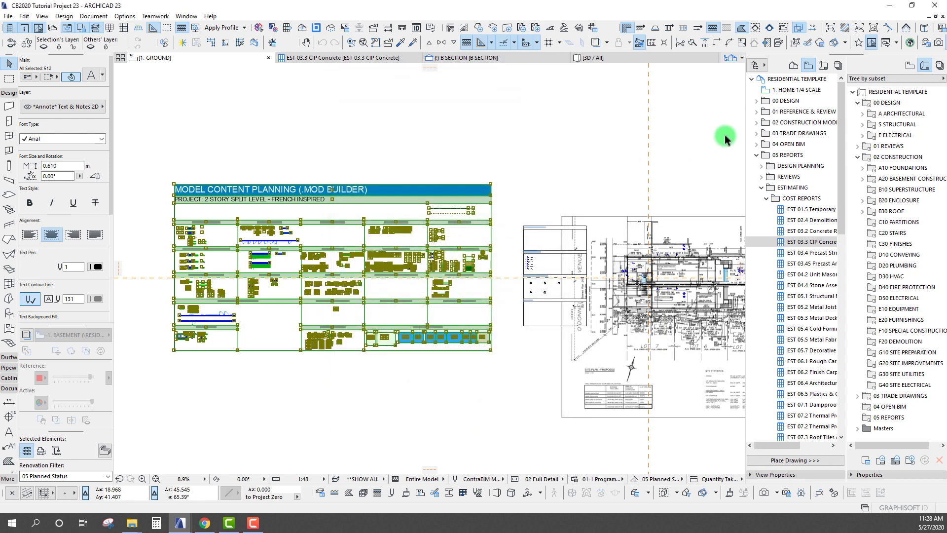
Collapse 05 REPORTS and expand 02 CONSTRUCTION MODELING > A | SUBSTRUCTURE > A10 | FOUNDATIONS
click(756, 155)
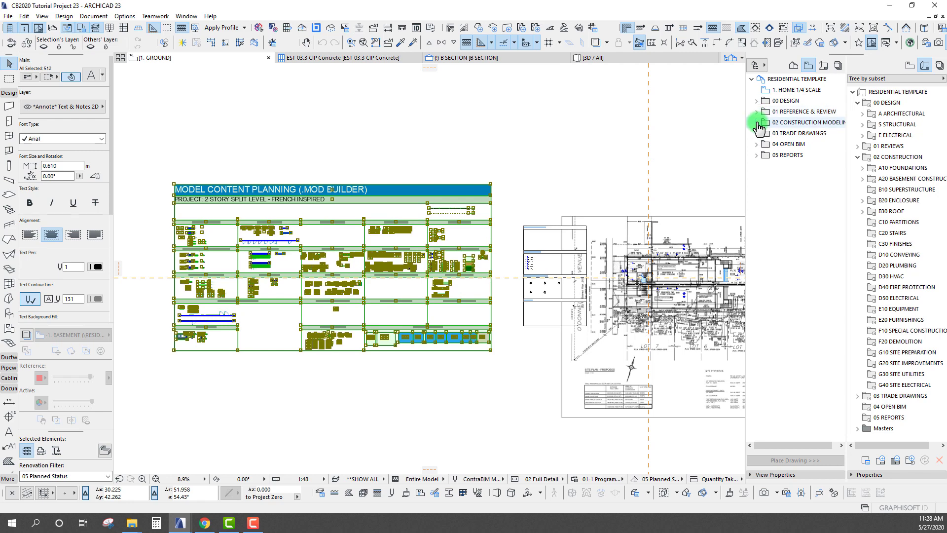
click(756, 123)
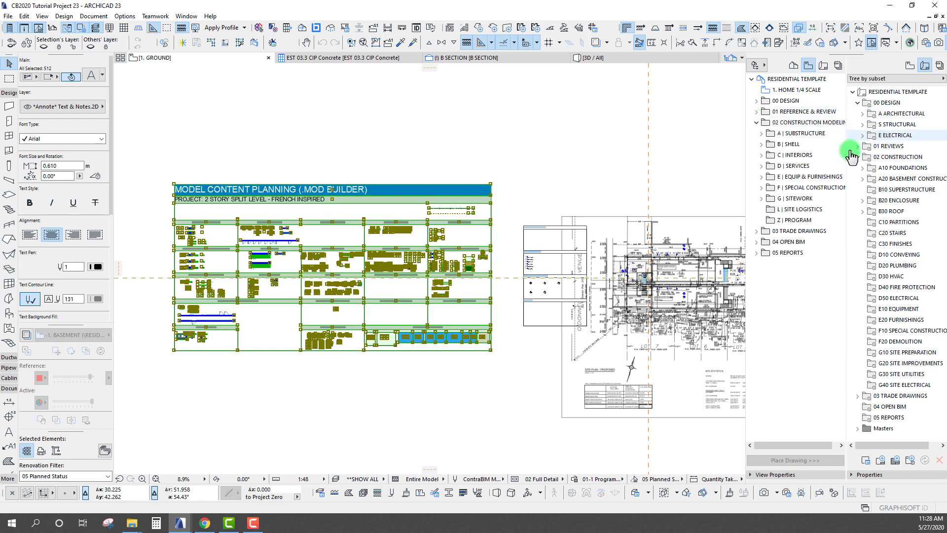
click(761, 133)
click(766, 166)
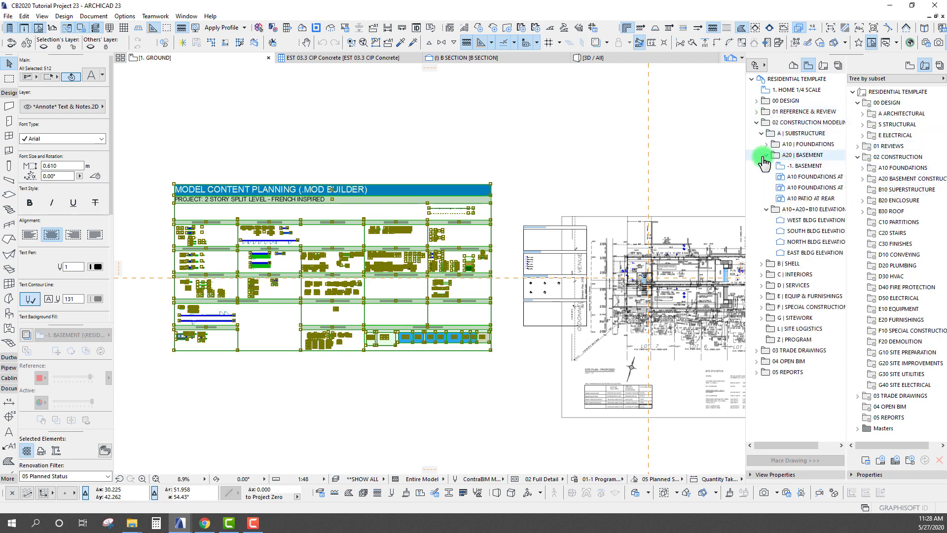
click(767, 145)
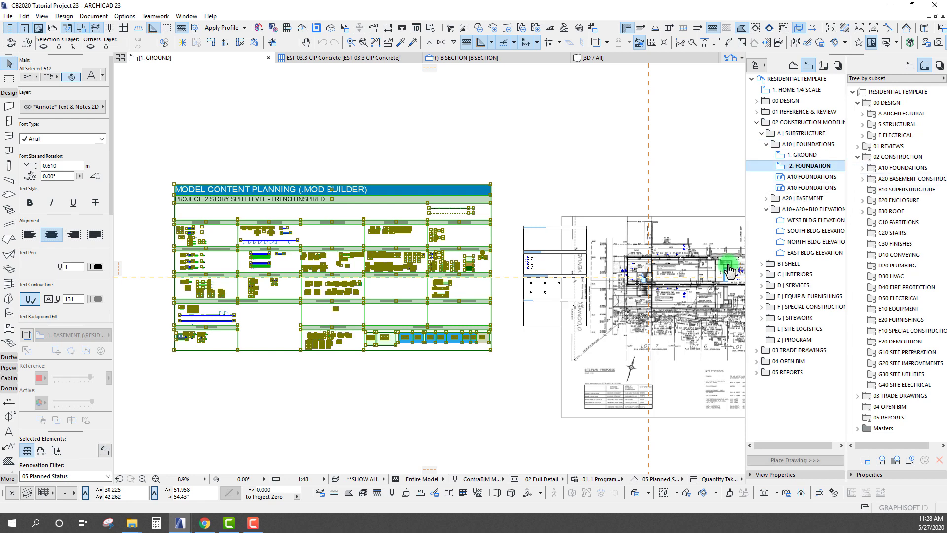
Collapse the substructure folders and open the HLM MODEL CONTENT view under 04 OPEN BIM > MODEL CONTENT
scroll(554, 281, down, 5)
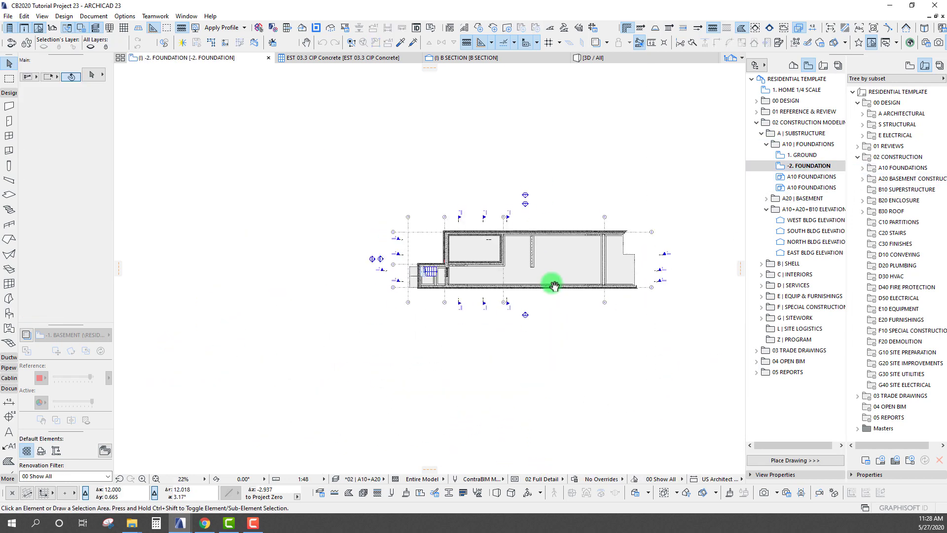
scroll(544, 284, down, 2)
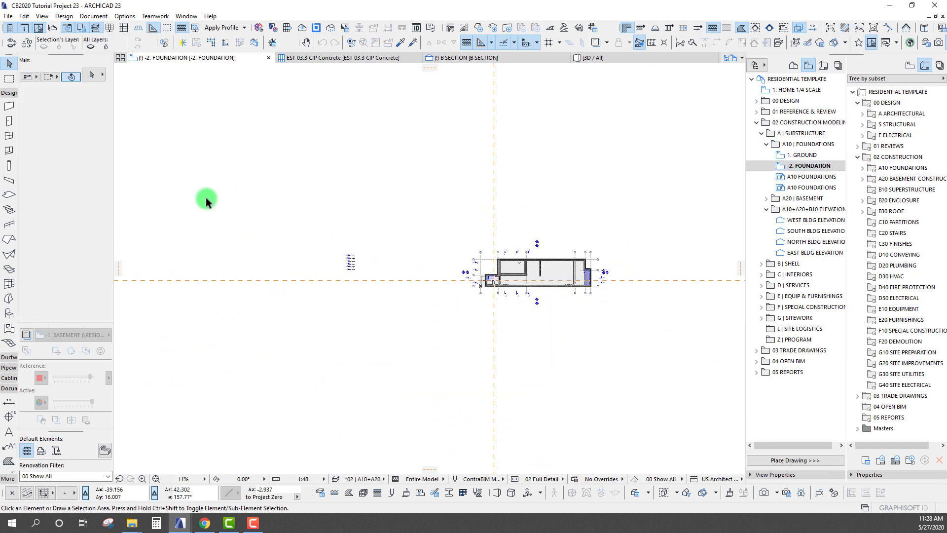
scroll(566, 268, up, 6)
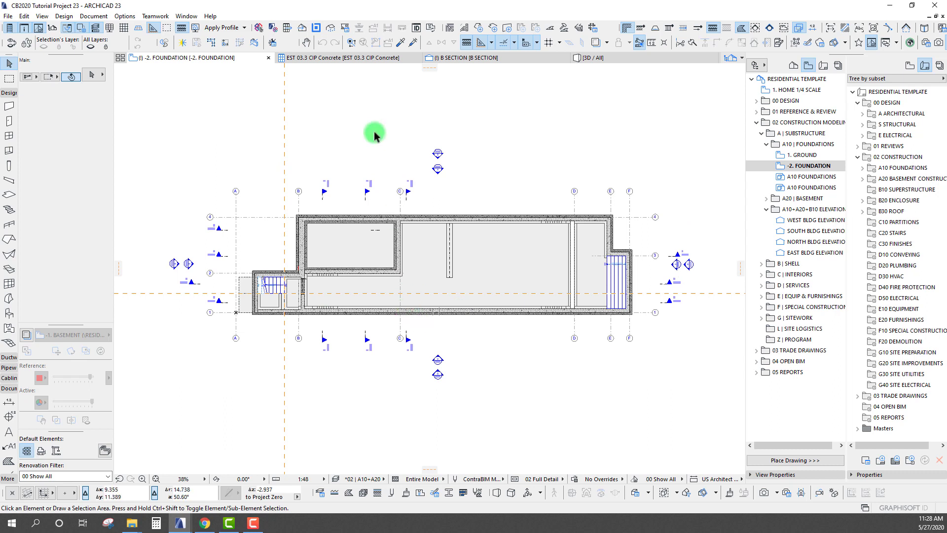
click(765, 143)
click(762, 134)
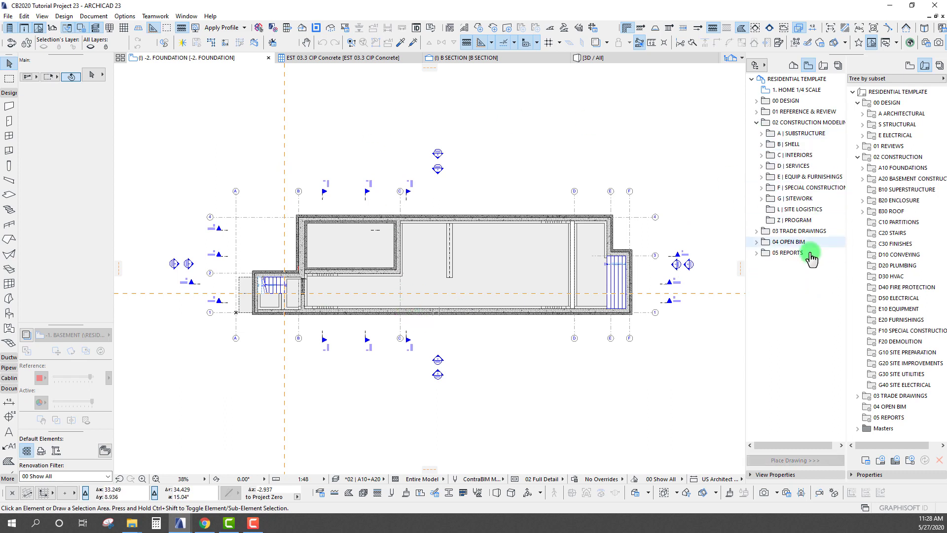
click(756, 242)
click(762, 253)
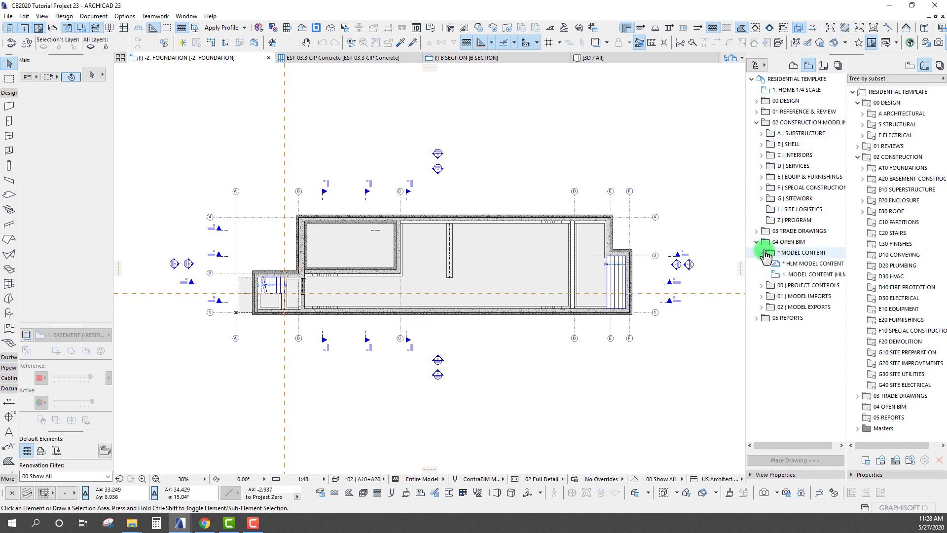
double_click(798, 265)
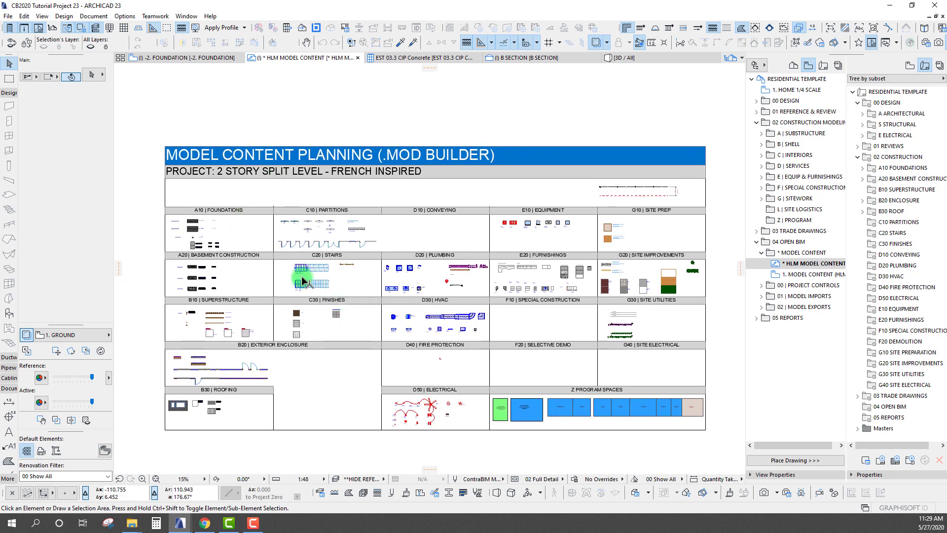
Pick up the CIP WALL 10" concrete wall settings and return to the -2. FOUNDATION plan
scroll(401, 277, up, 10)
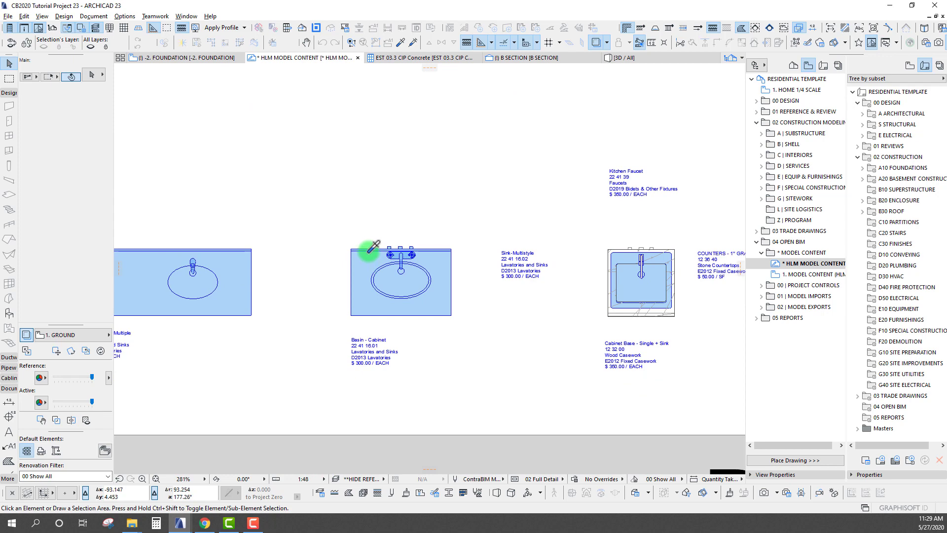
scroll(368, 257, down, 7)
scroll(397, 211, up, 6)
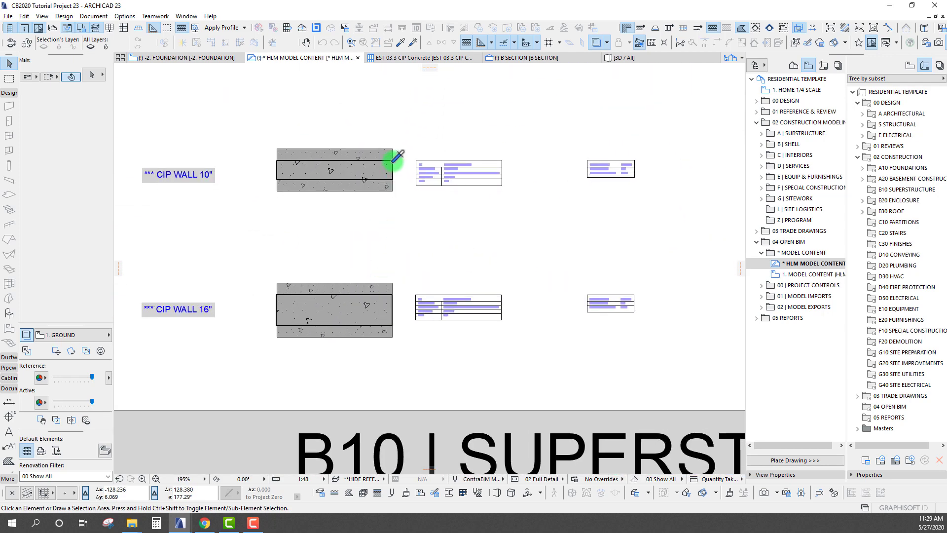
alt+click(397, 157)
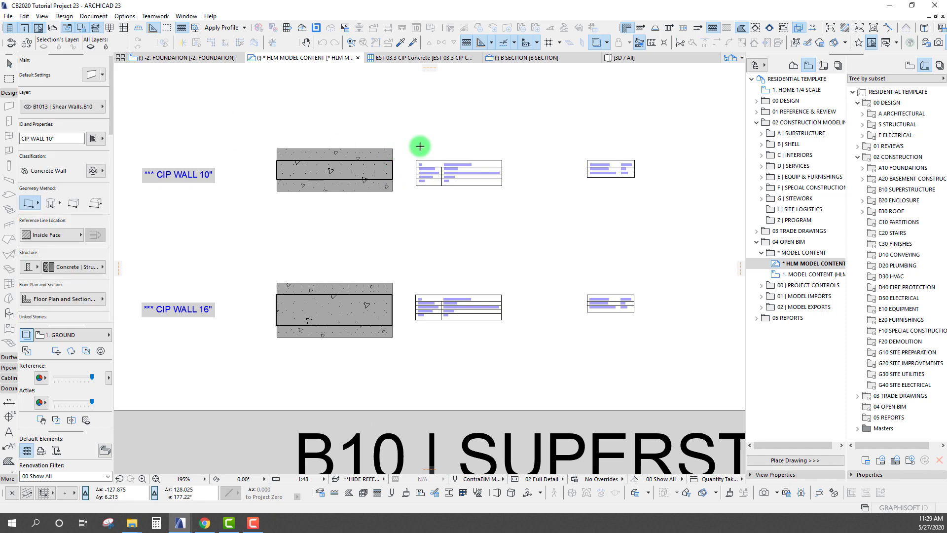
click(179, 57)
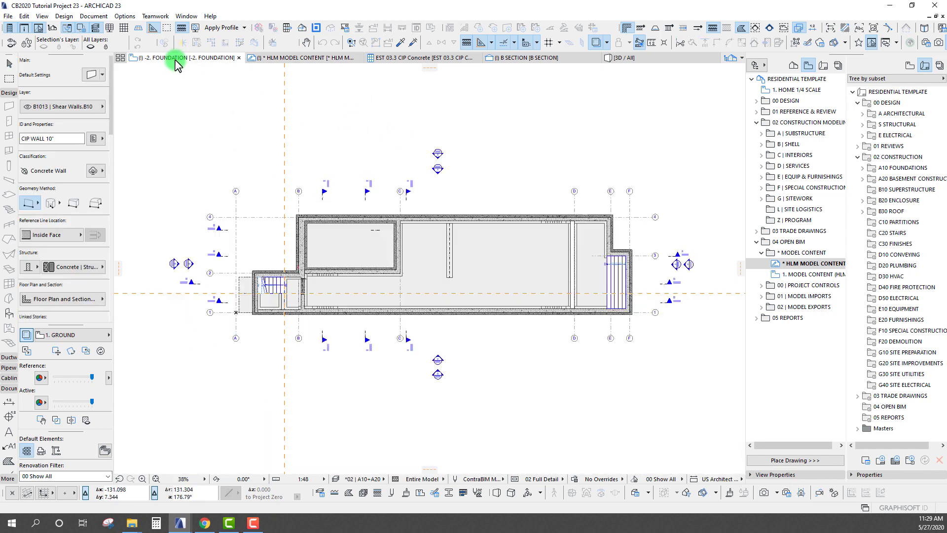
Draw a trial CIP WALL 10" wall segment in the foundation plan and dismiss the unseen-stories message
scroll(483, 261, up, 5)
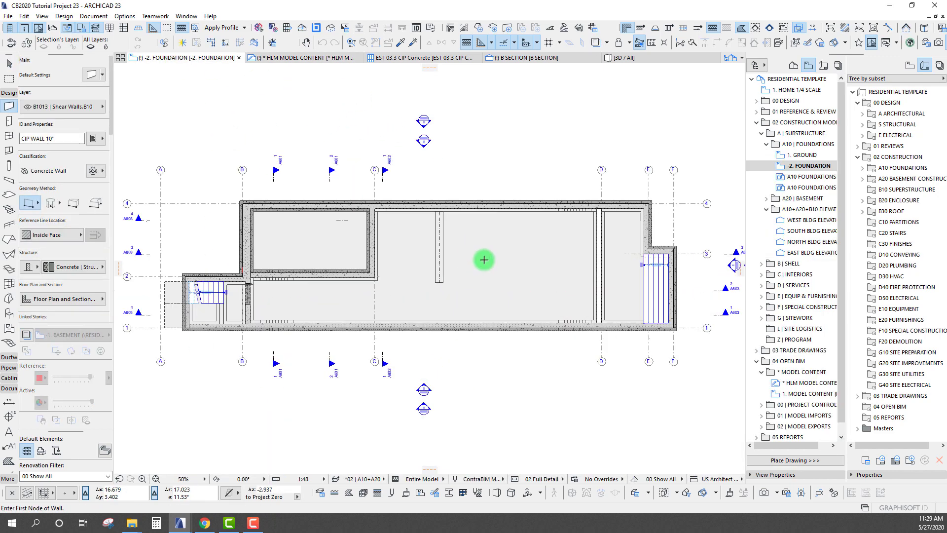
click(468, 261)
click(547, 261)
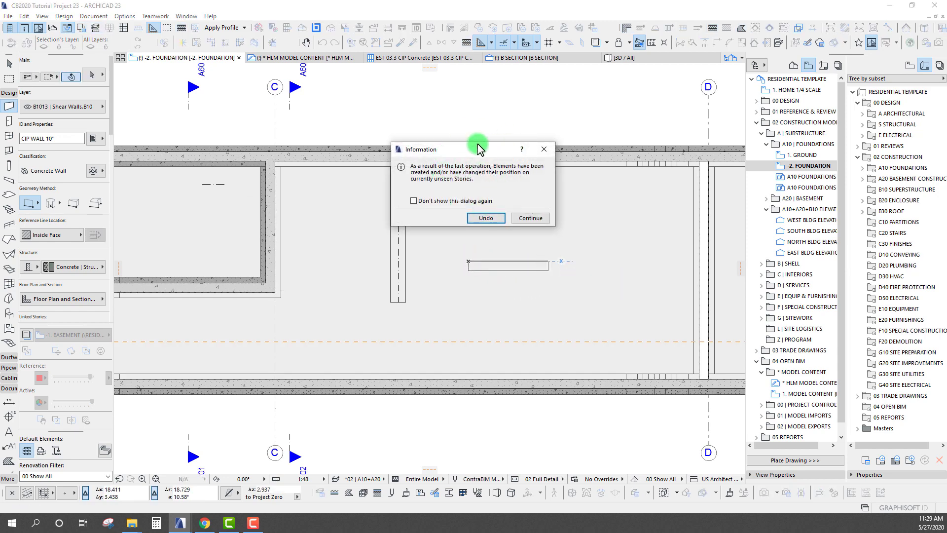
drag(475, 149, 449, 159)
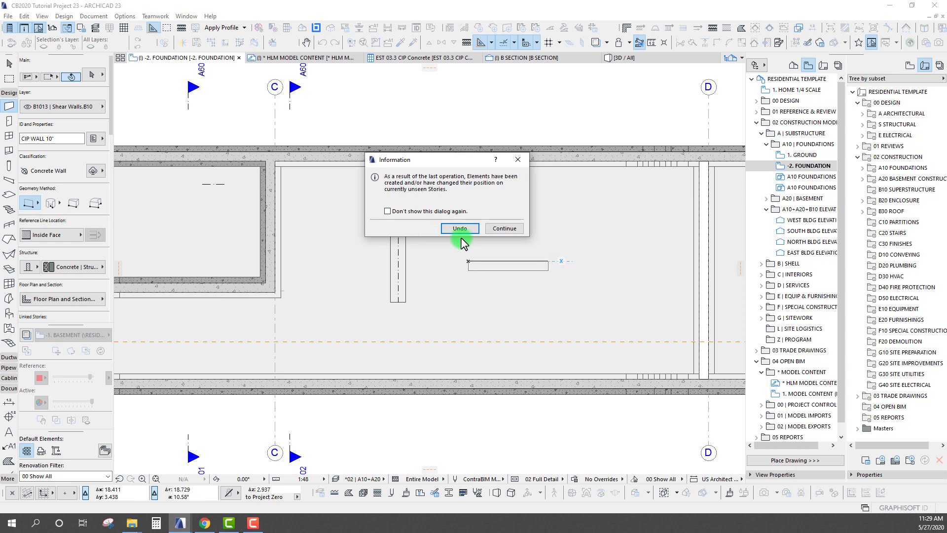
click(518, 159)
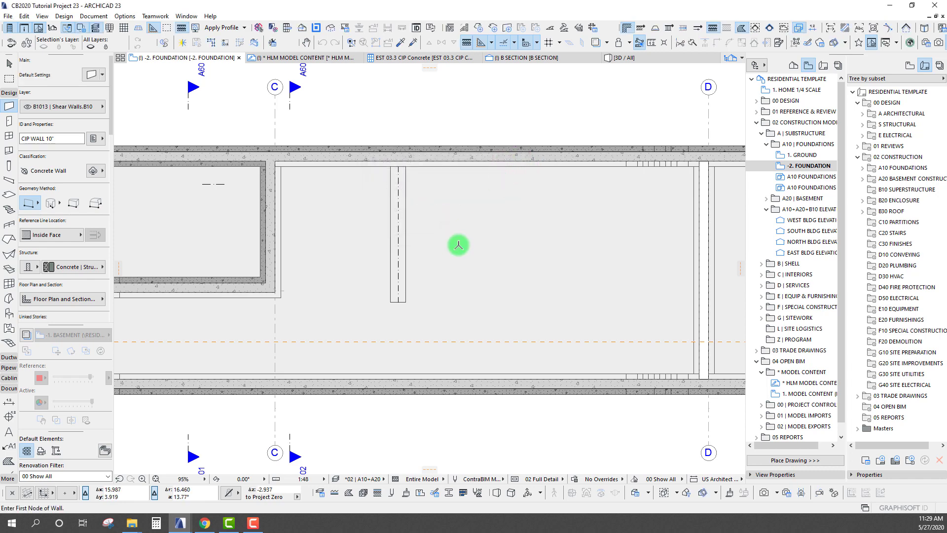
scroll(456, 243, down, 8)
scroll(452, 260, up, 3)
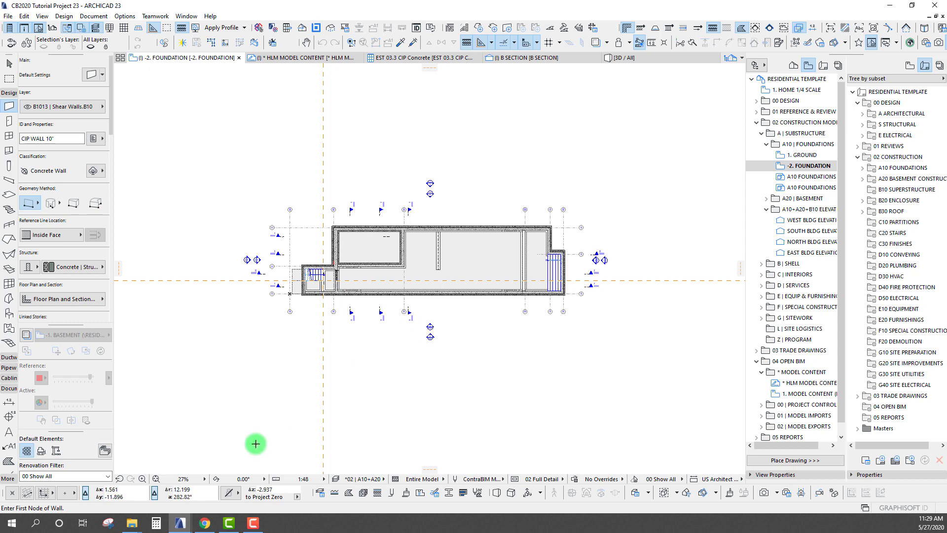
Switch to the Application-Phase 3 project window and shift its sheet layout up
mouse_move(182, 527)
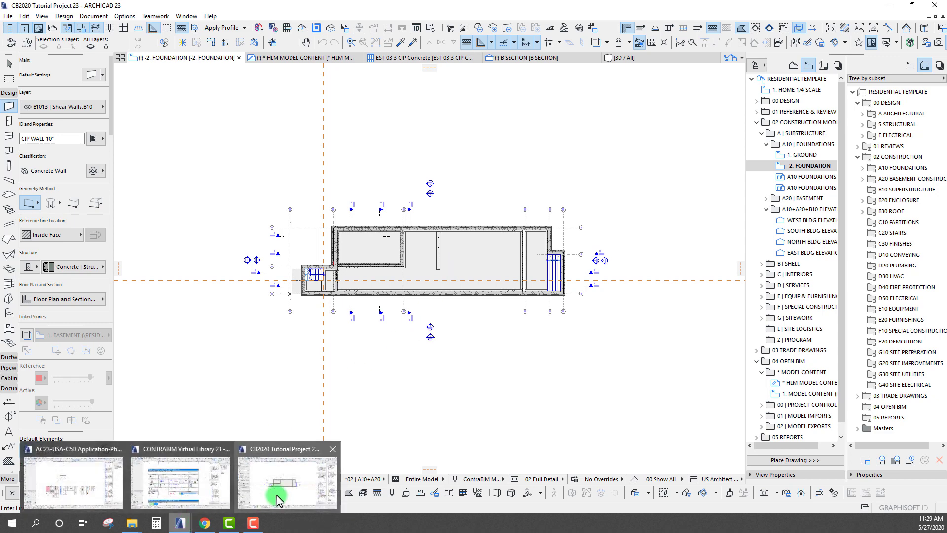
click(74, 482)
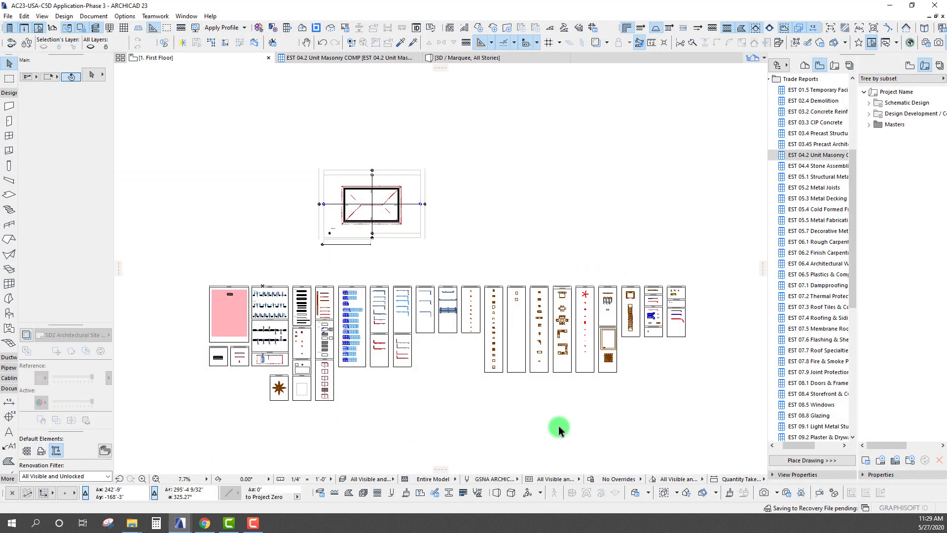
middle_drag(427, 328, 421, 313)
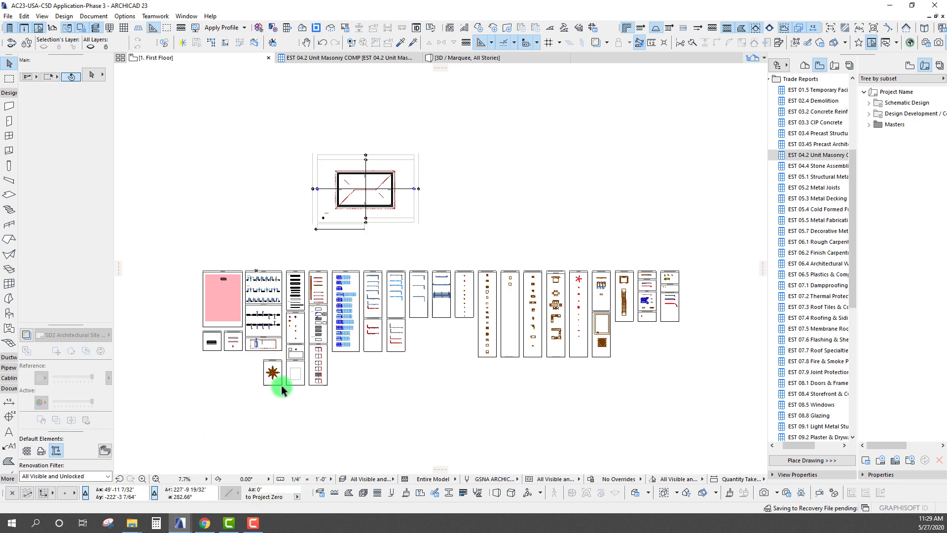
Switch to the CONTRABIM Virtual Library and zoom to the Model Content Planning sheet
click(184, 525)
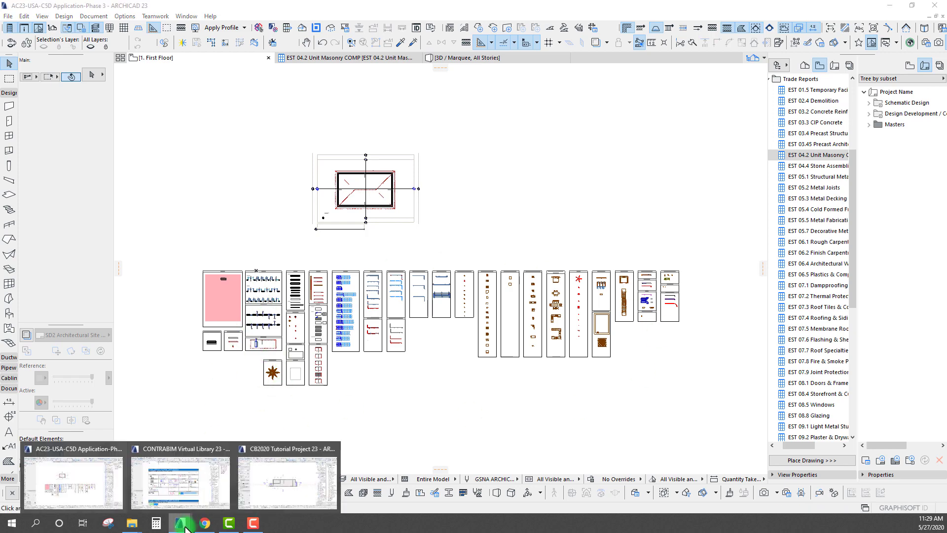
click(190, 482)
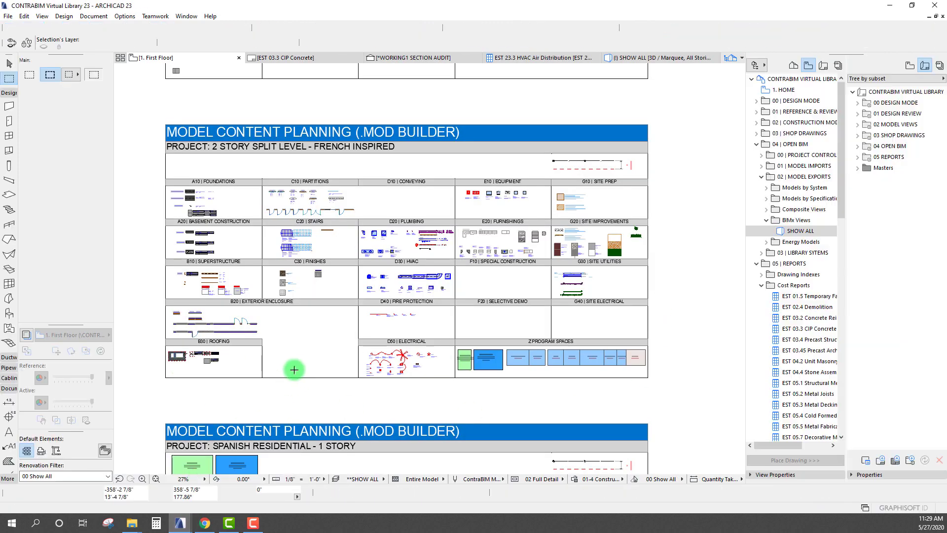
scroll(279, 364, down, 1)
middle_drag(279, 365, 691, 212)
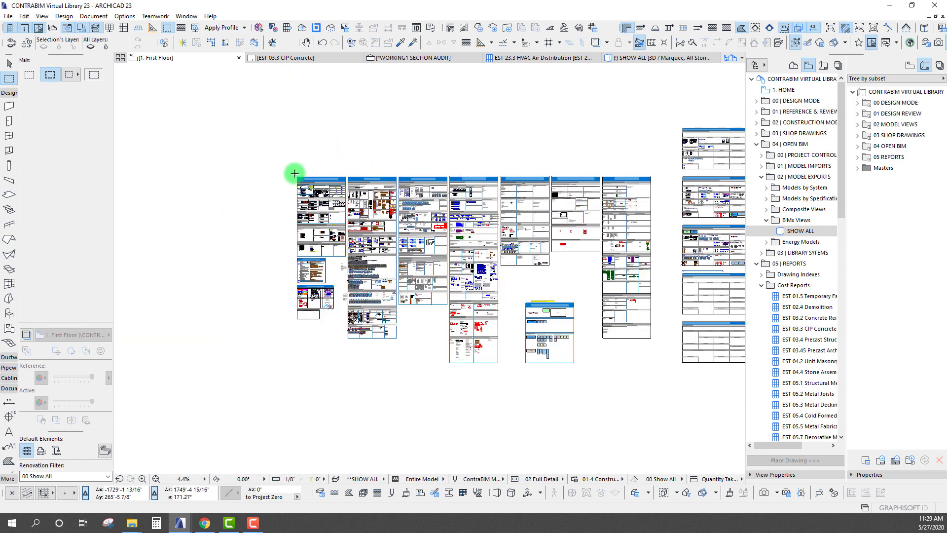
middle_drag(674, 257, 427, 262)
scroll(481, 215, up, 5)
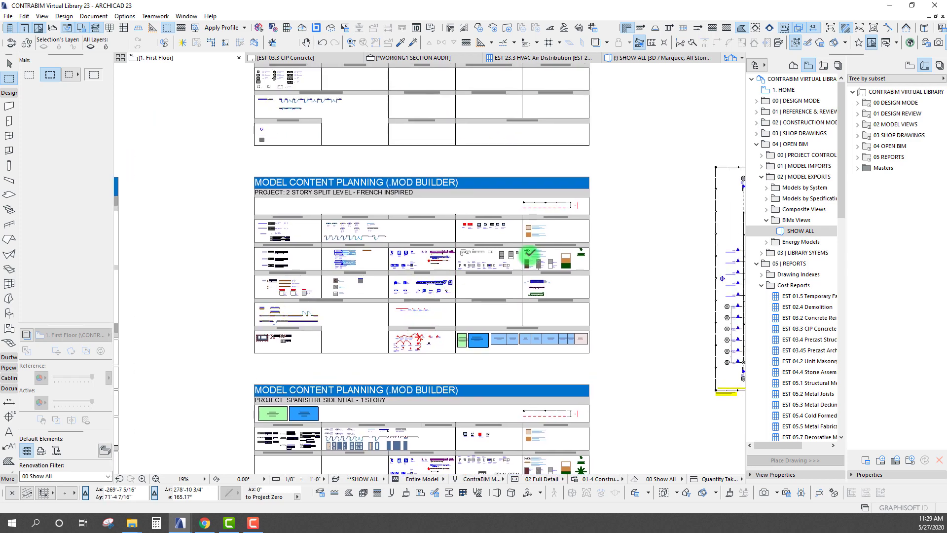
scroll(459, 316, up, 2)
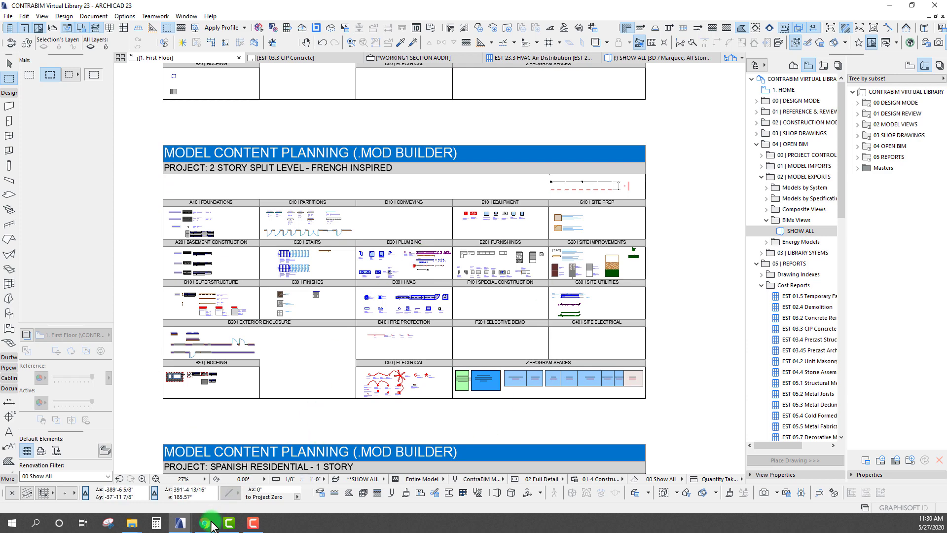
Switch to the CB2020 Tutorial Project foundation plan and centre it in view
mouse_move(178, 528)
click(274, 415)
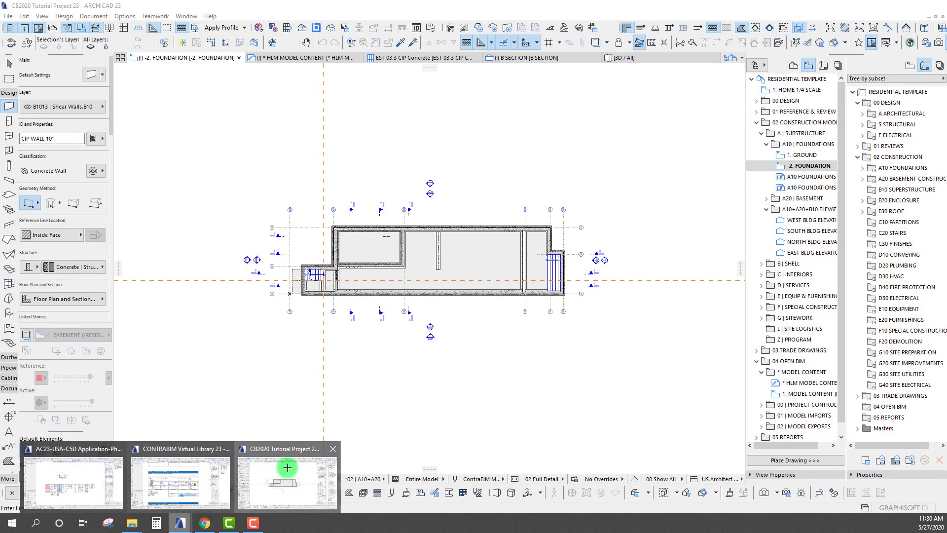
scroll(486, 256, down, 7)
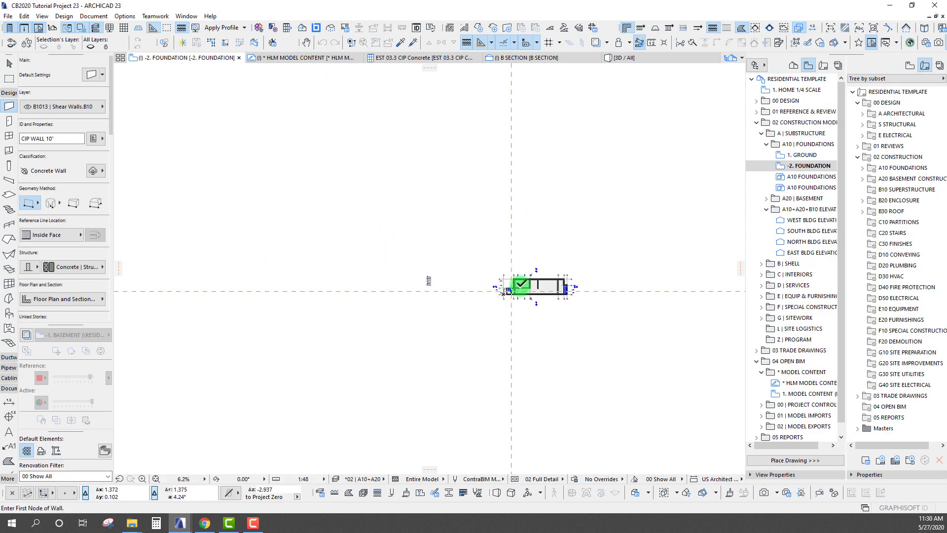
middle_drag(522, 284, 373, 262)
scroll(365, 244, up, 4)
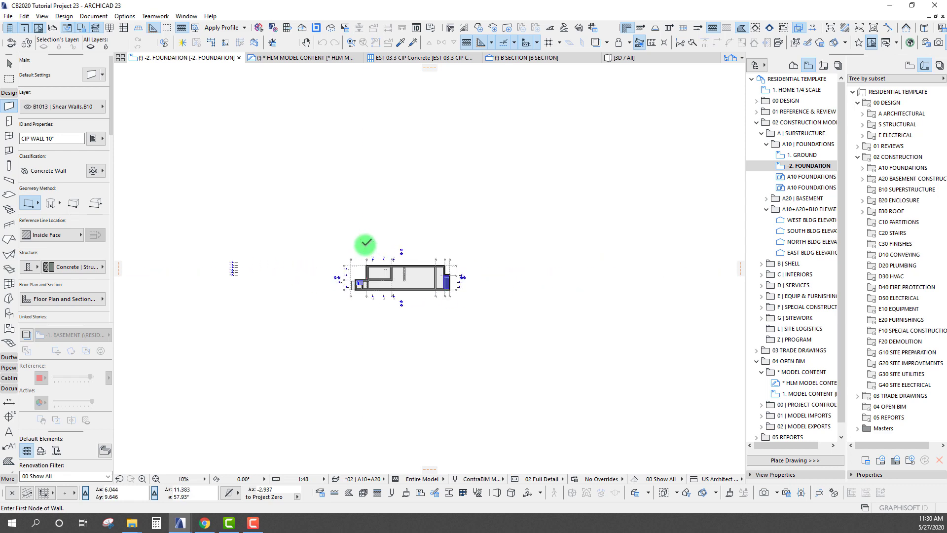
middle_drag(417, 298, 384, 274)
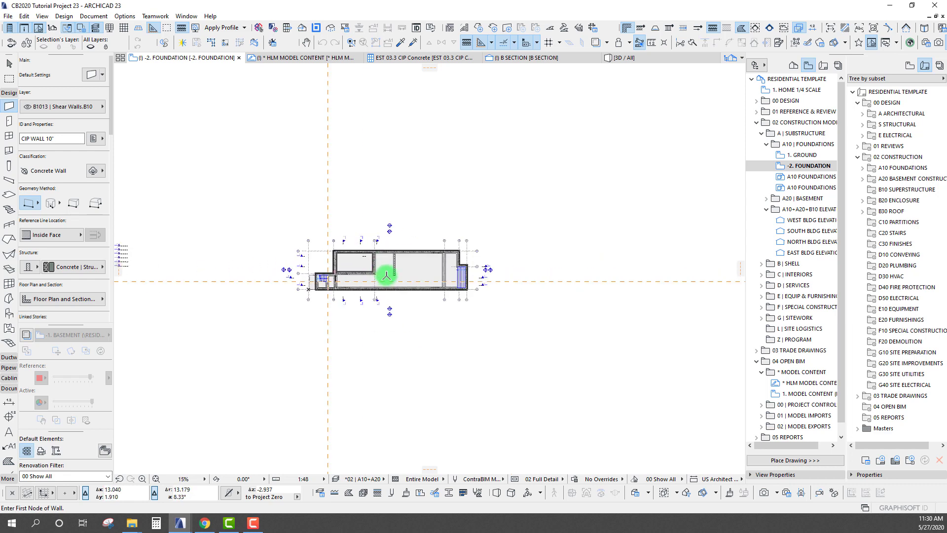
Marquee the whole foundation plan and show it in 3D, deselected, to view the concrete walls and stairs
click(9, 78)
click(257, 210)
click(524, 327)
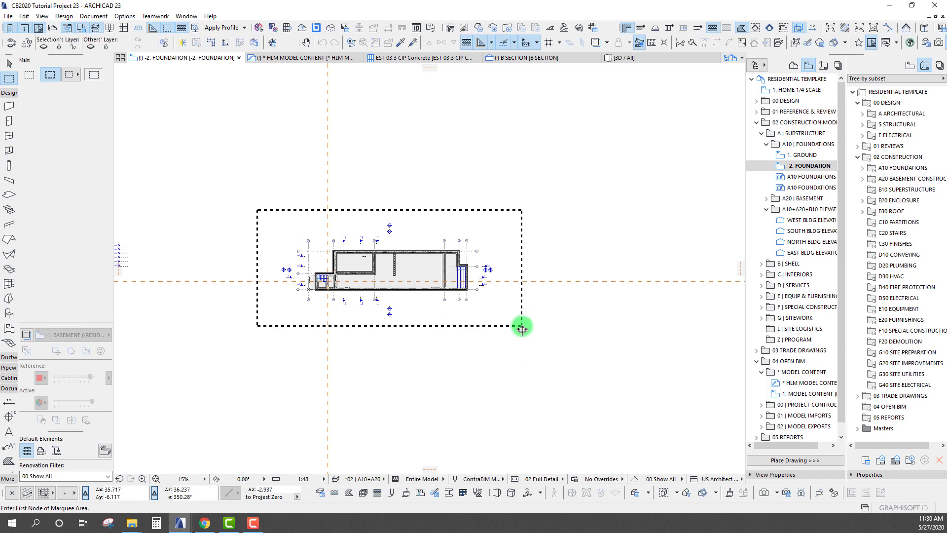
key(F5)
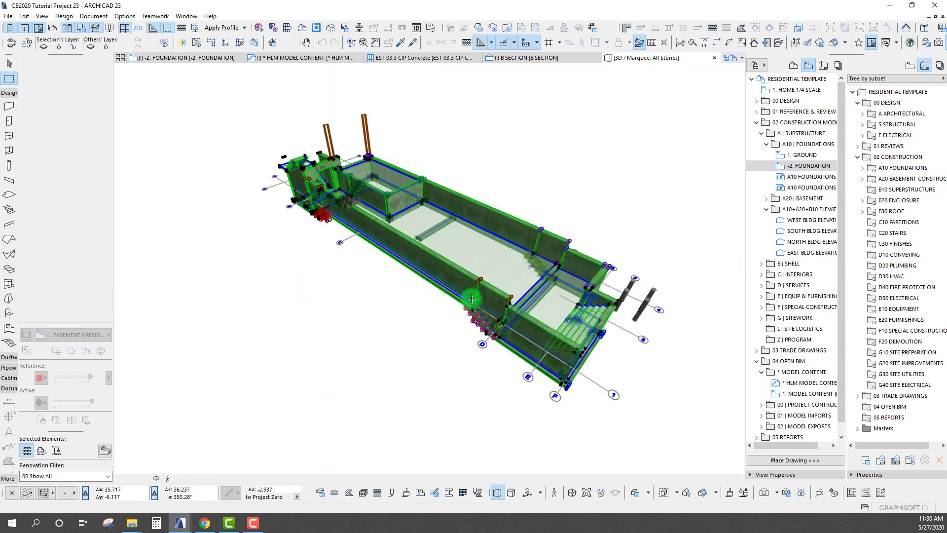
key(Escape)
key(Escape)
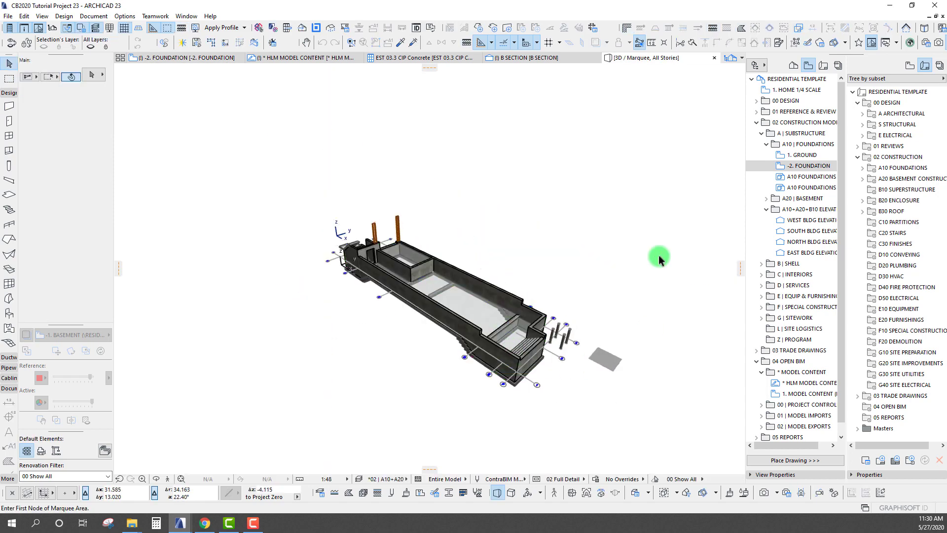
scroll(356, 215, up, 1)
scroll(358, 217, up, 3)
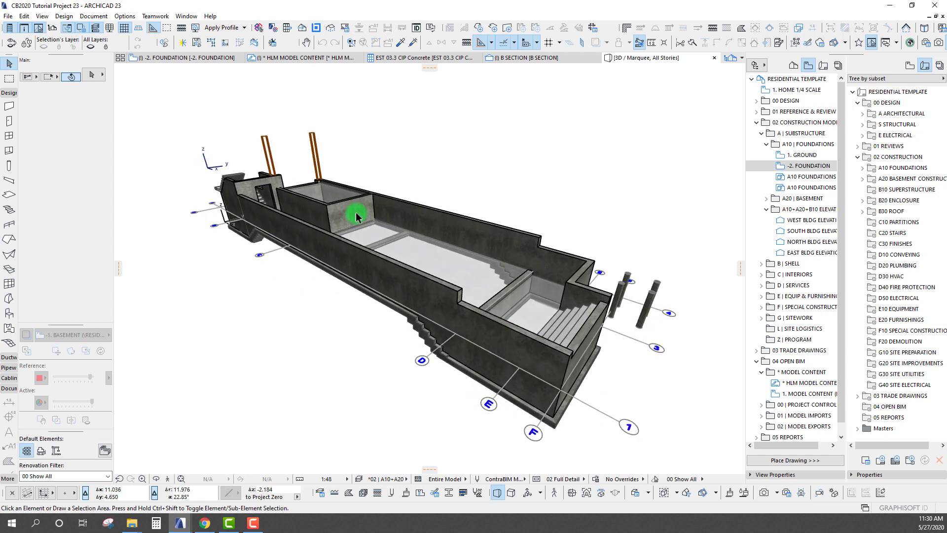
click(180, 525)
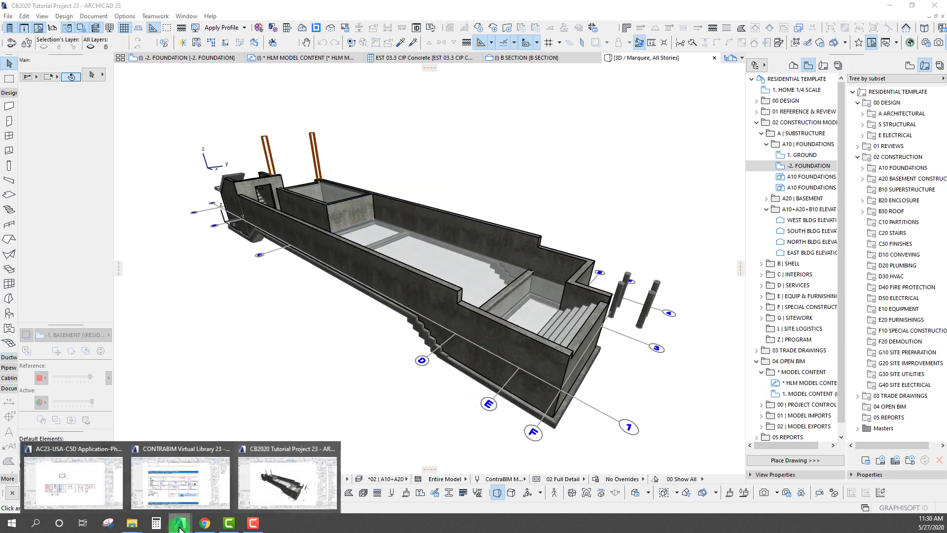
Switch to Application-Phase 3 and open the Favorites palette on the Columns folder
click(74, 481)
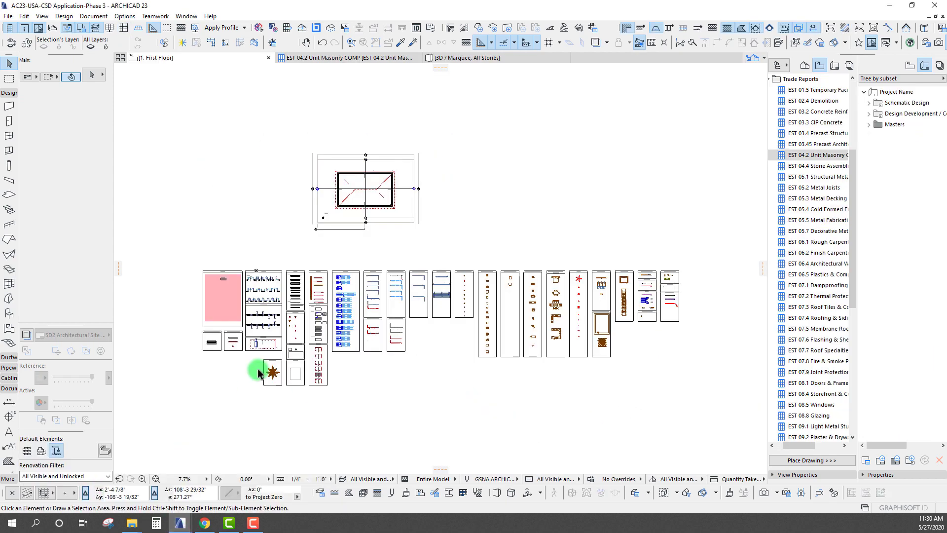
click(858, 43)
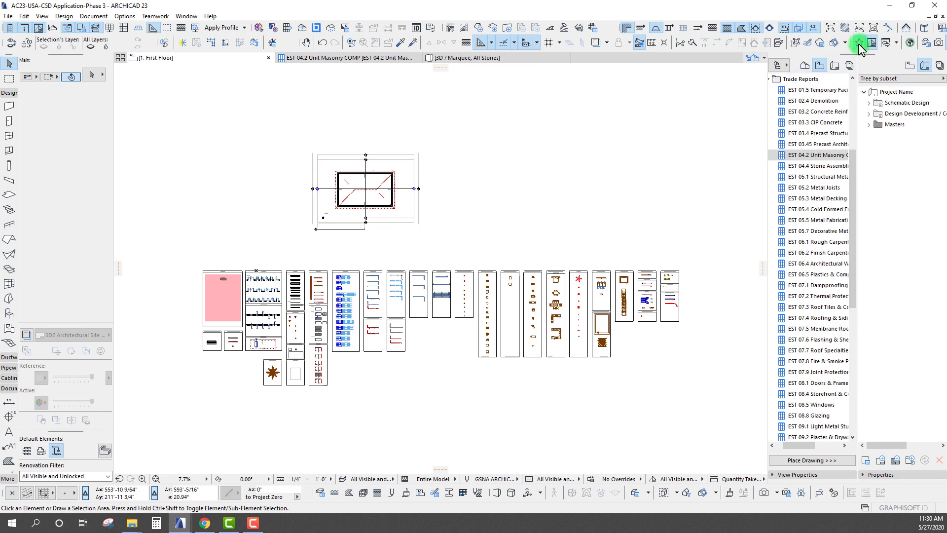
mouse_move(634, 69)
mouse_down()
mouse_move(651, 87)
mouse_move(618, 65)
mouse_up()
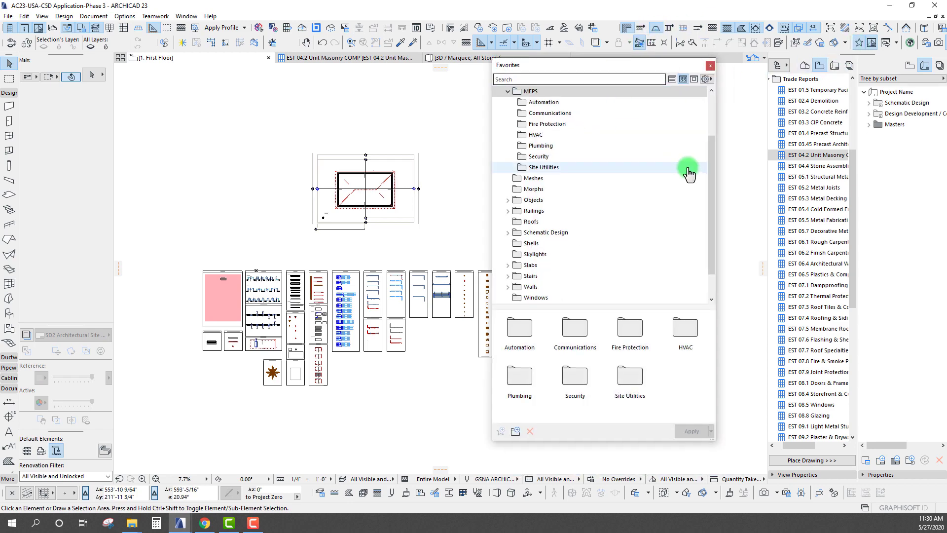
drag(711, 166, 711, 123)
click(508, 156)
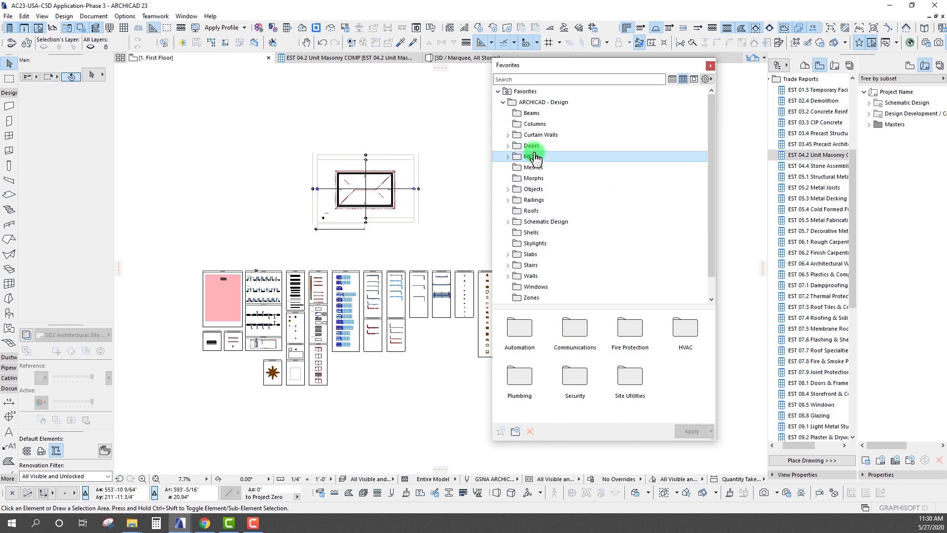
click(526, 124)
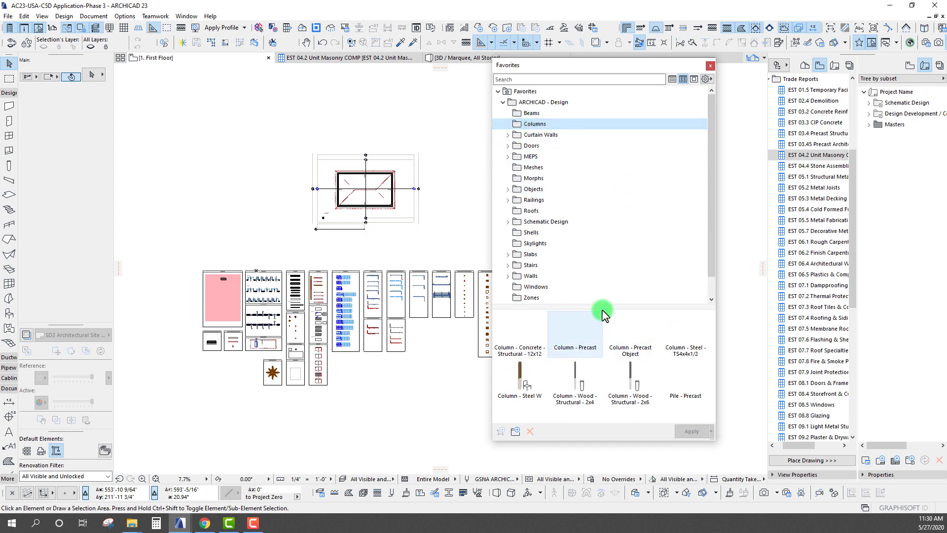
drag(607, 305, 607, 250)
Select the Column - Concrete - Structural - 12x12 favorite and reposition the palette beside the COLUMNS drawing
middle_drag(421, 290, 247, 260)
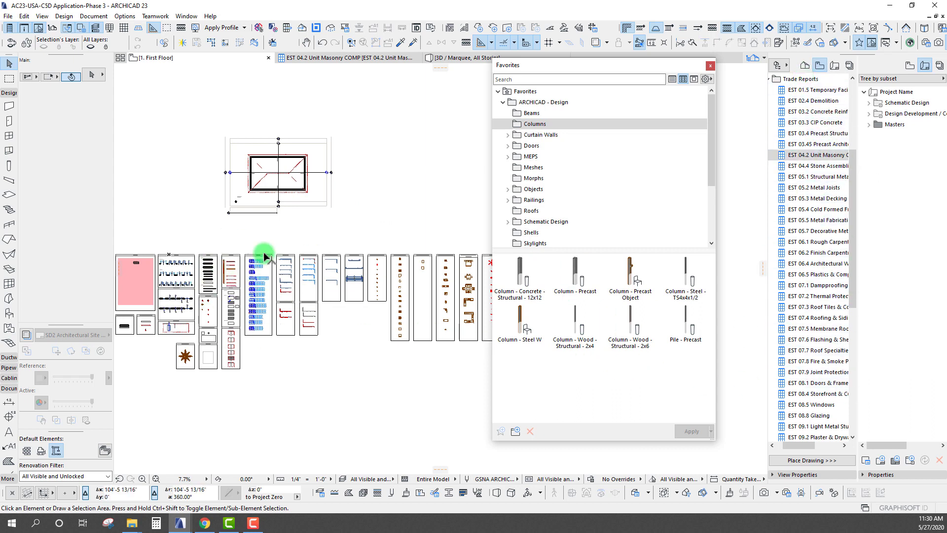
click(545, 295)
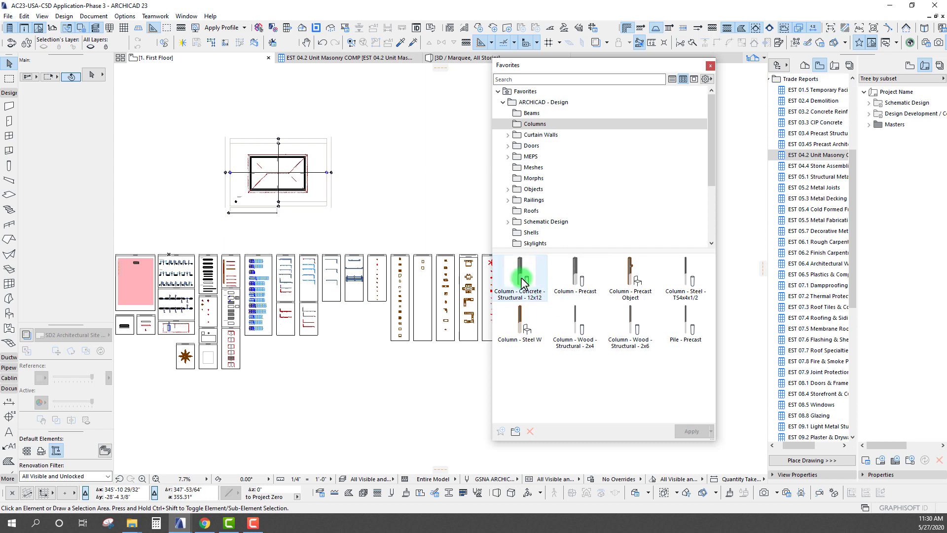
middle_drag(260, 306, 276, 313)
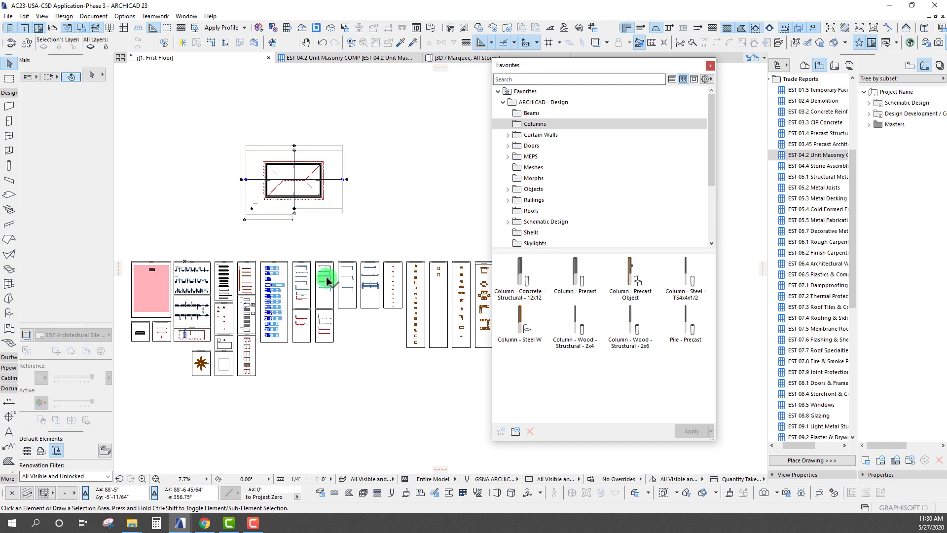
drag(645, 70, 692, 88)
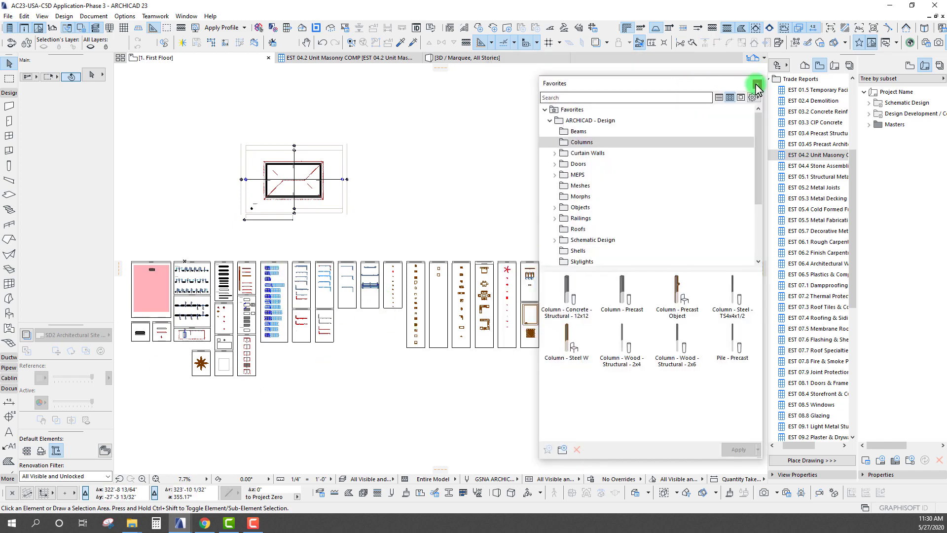
scroll(220, 290, up, 6)
middle_drag(220, 290, 271, 202)
scroll(270, 377, up, 2)
middle_drag(271, 377, 301, 271)
scroll(301, 272, up, 1)
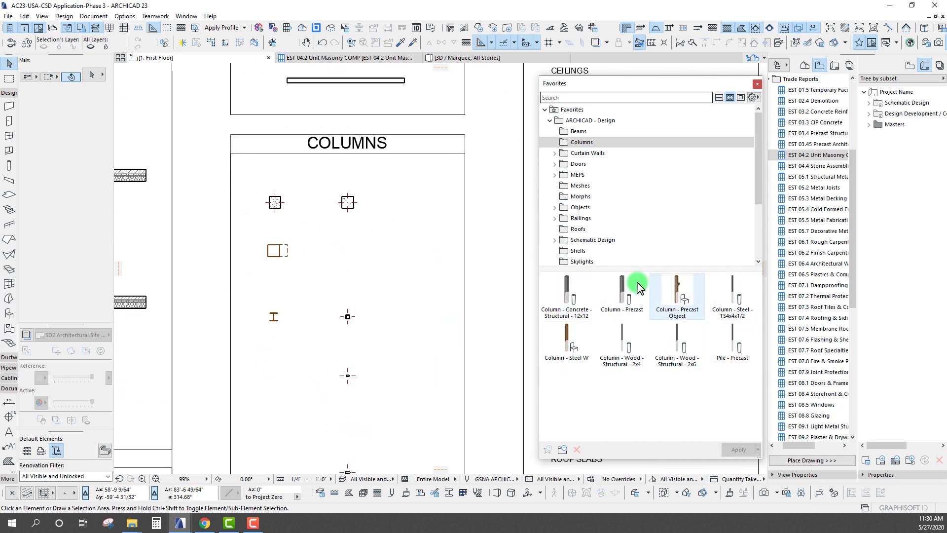
scroll(432, 263, down, 8)
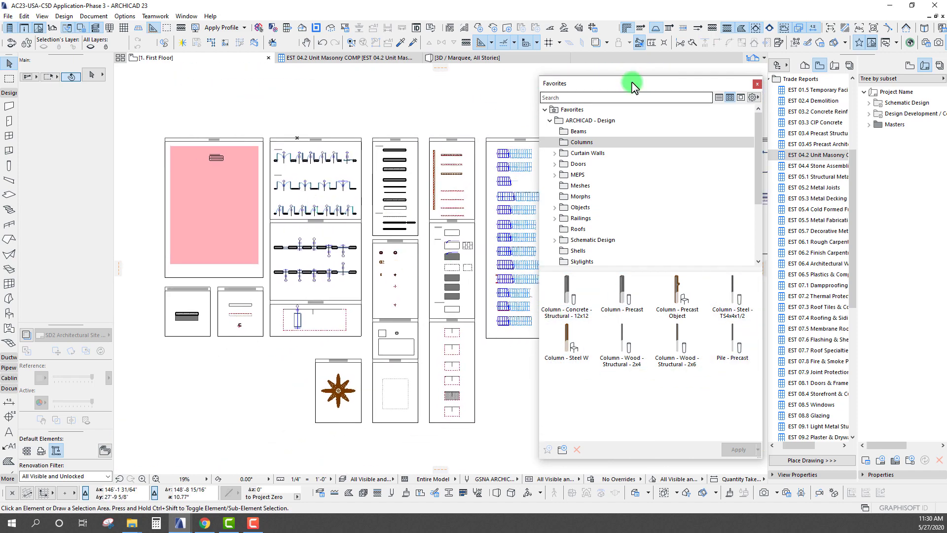
drag(634, 80, 609, 81)
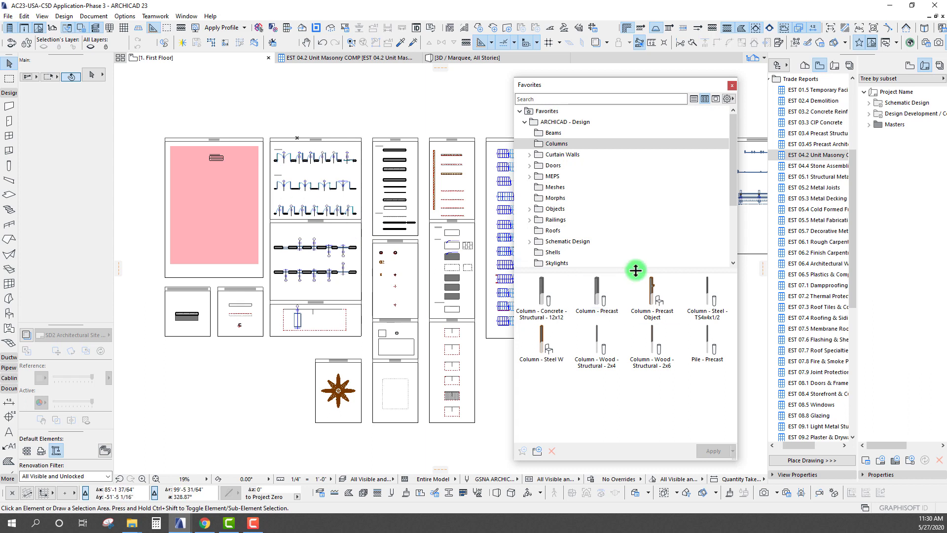